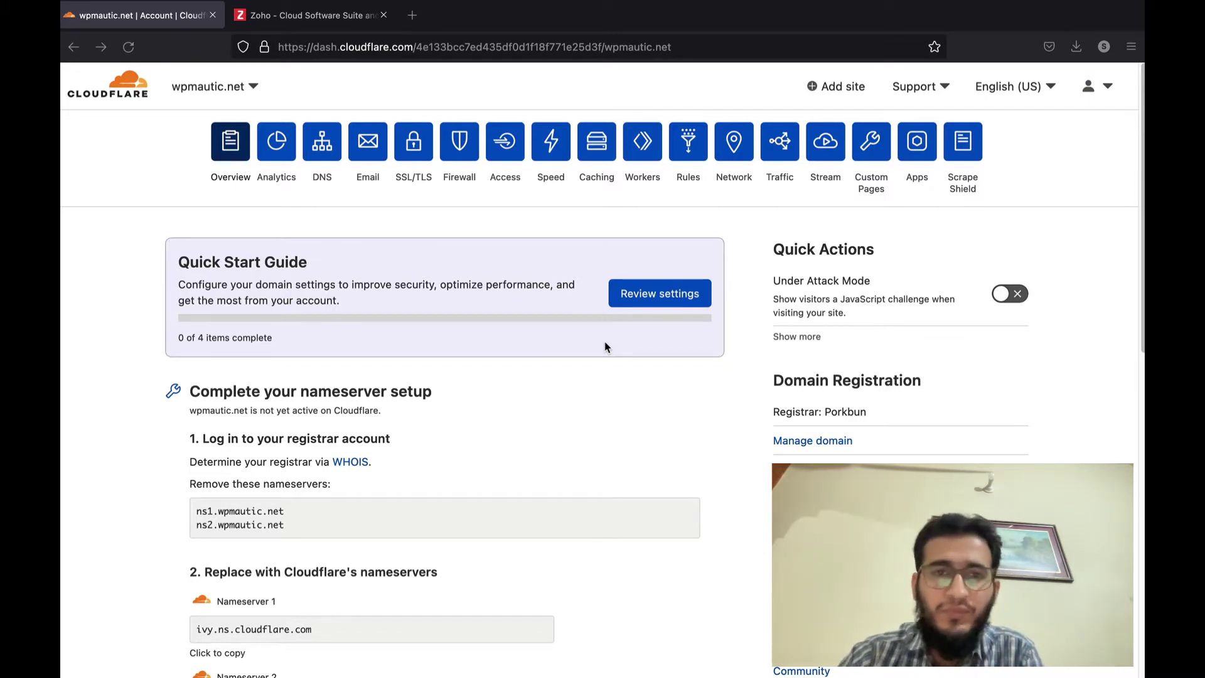
# - Switch to the Zoho website and open the Zoho Mail product page
pyautogui.click(323, 15)
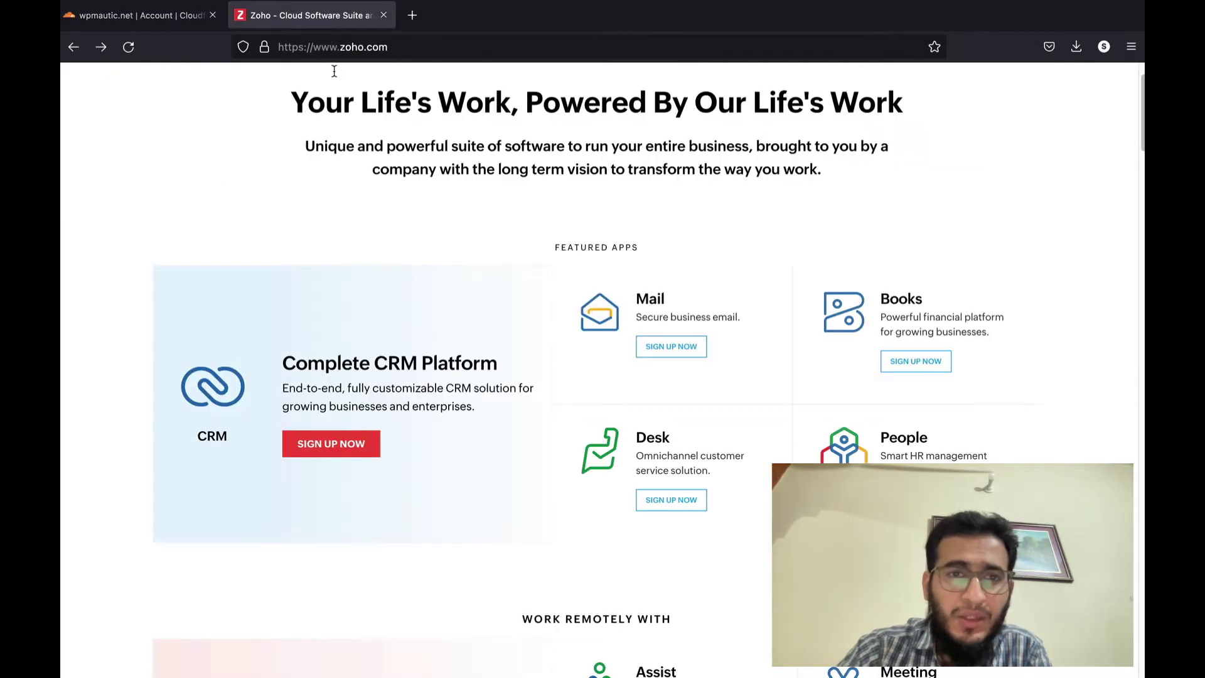
pyautogui.scroll(3, 384, 355)
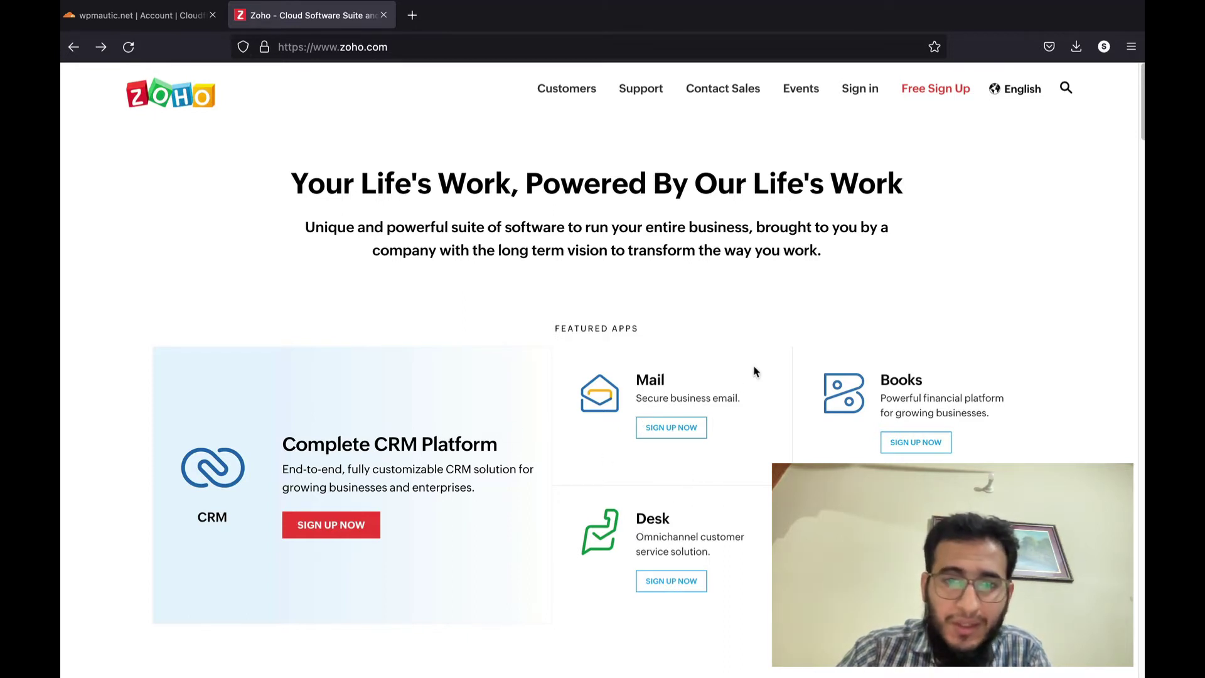
pyautogui.click(690, 434)
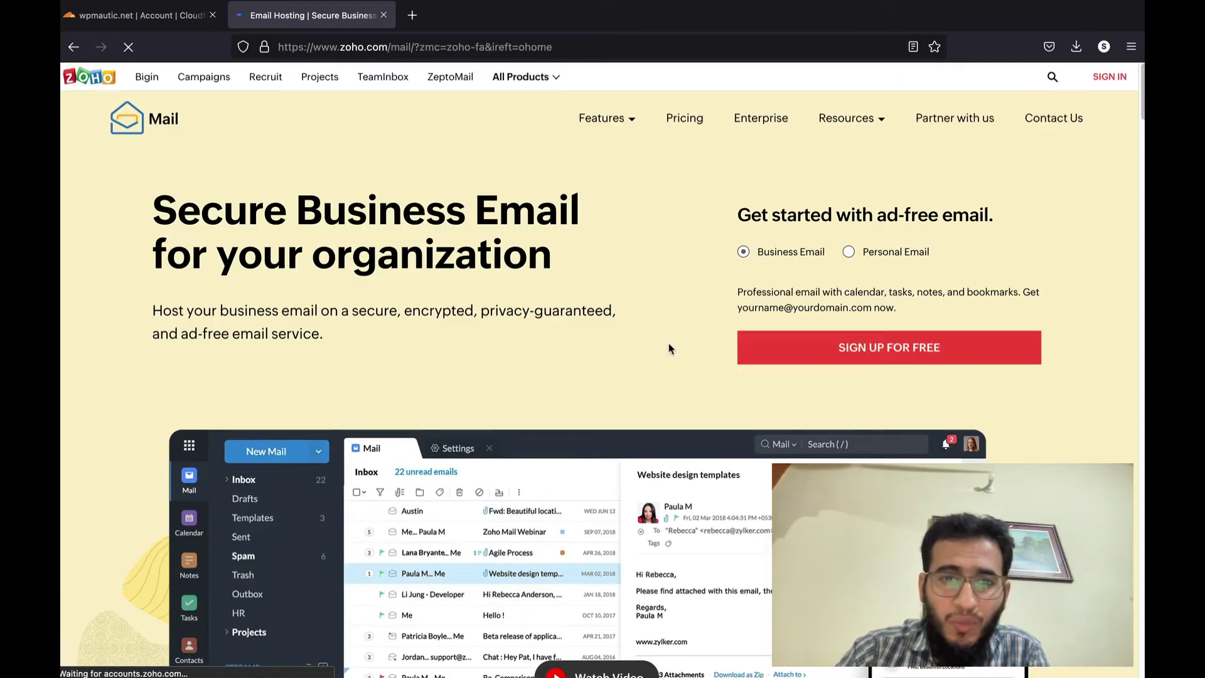
pyautogui.scroll(-15, 669, 349)
pyautogui.scroll(-10, 670, 349)
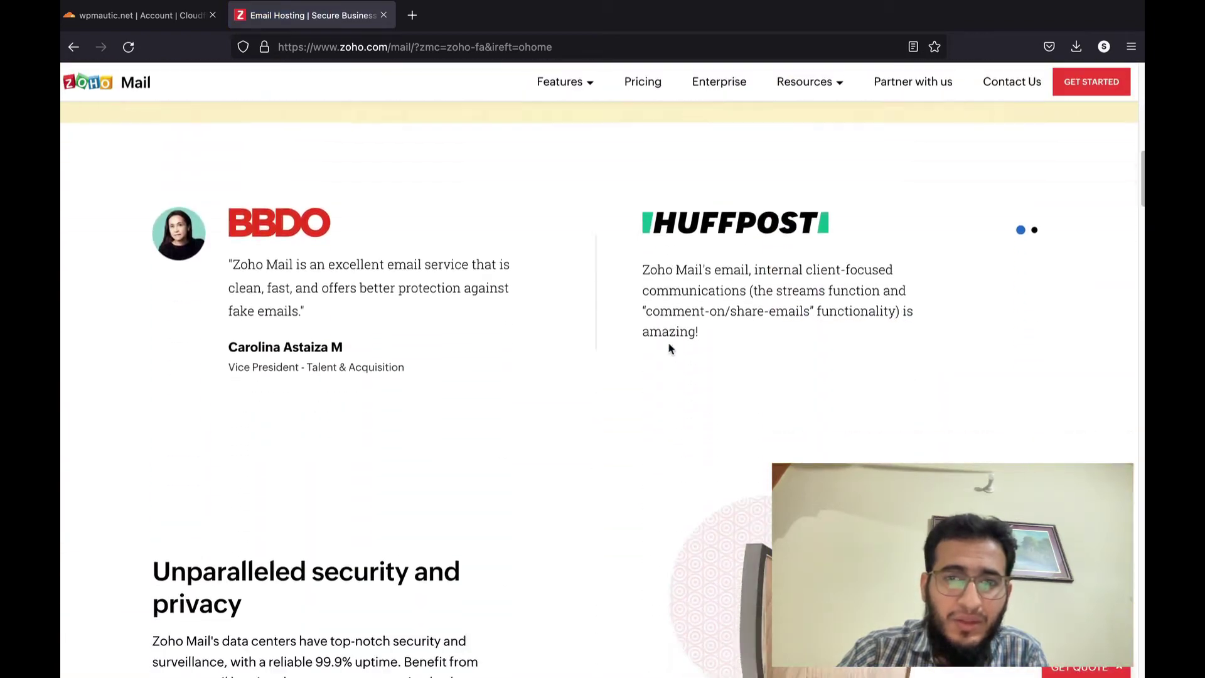
pyautogui.scroll(10, 670, 348)
pyautogui.scroll(5, 670, 349)
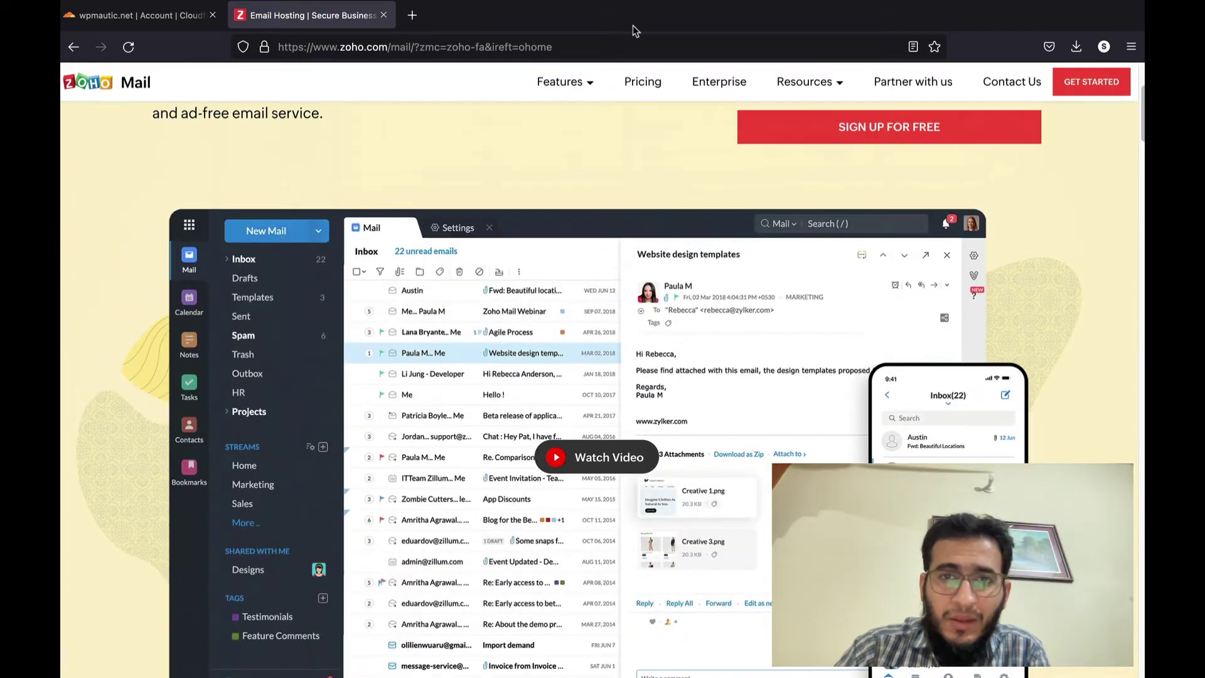
# - Open Zoho Mail pricing and highlight the Forever Free Plan's five-user limit
pyautogui.click(633, 91)
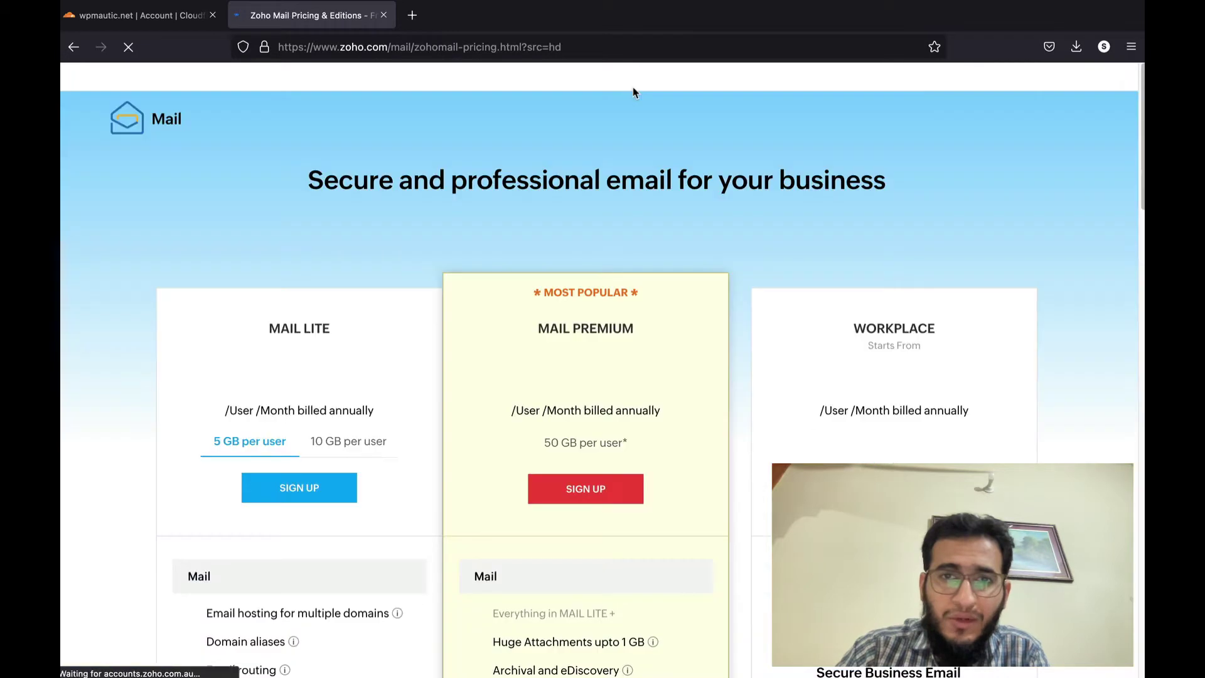
pyautogui.scroll(-3, 588, 186)
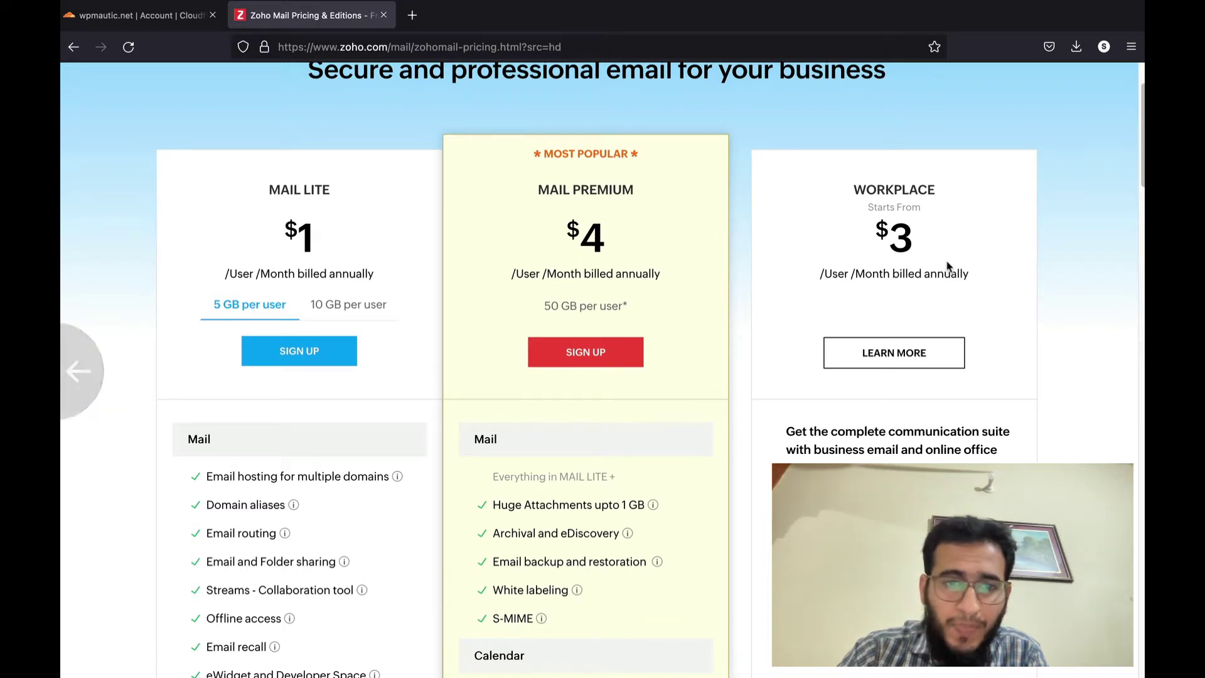
pyautogui.scroll(-3, 731, 519)
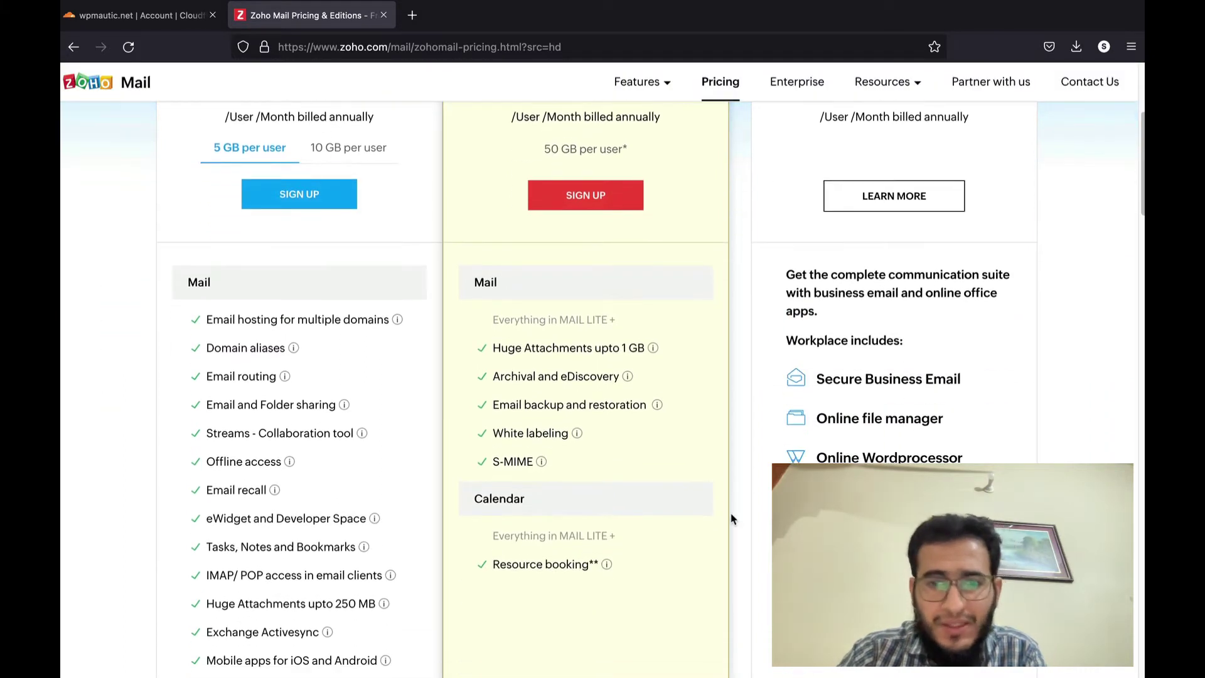
pyautogui.scroll(-6, 731, 518)
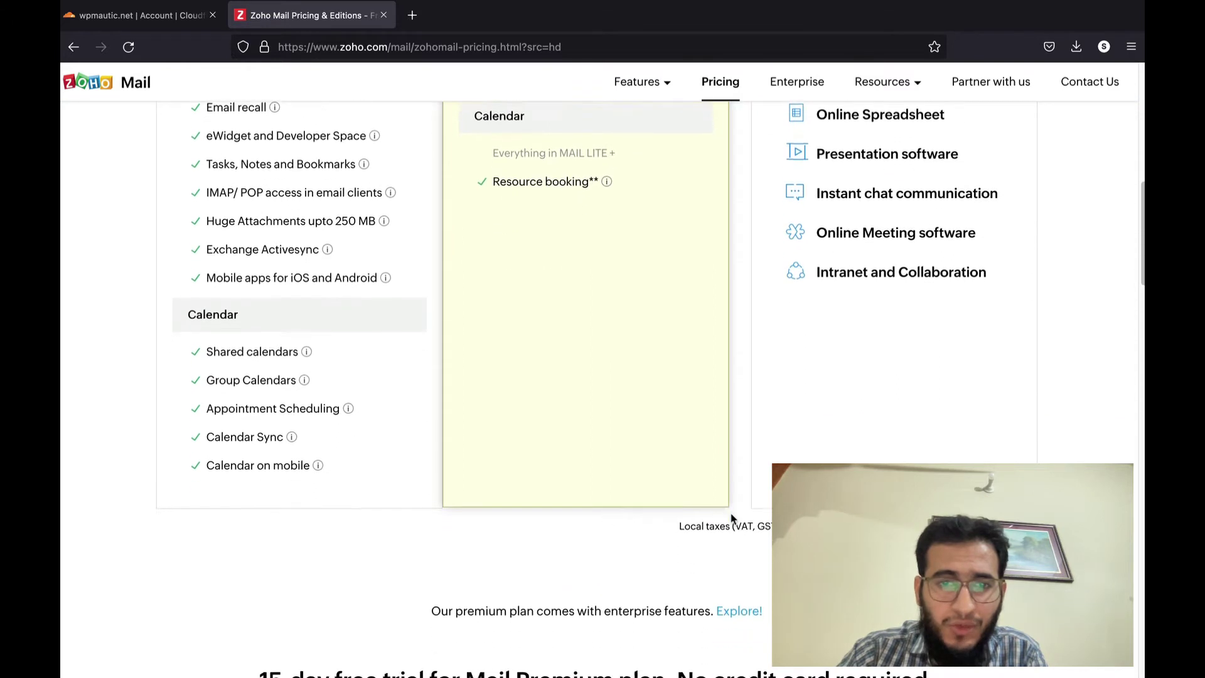
pyautogui.scroll(-8, 732, 519)
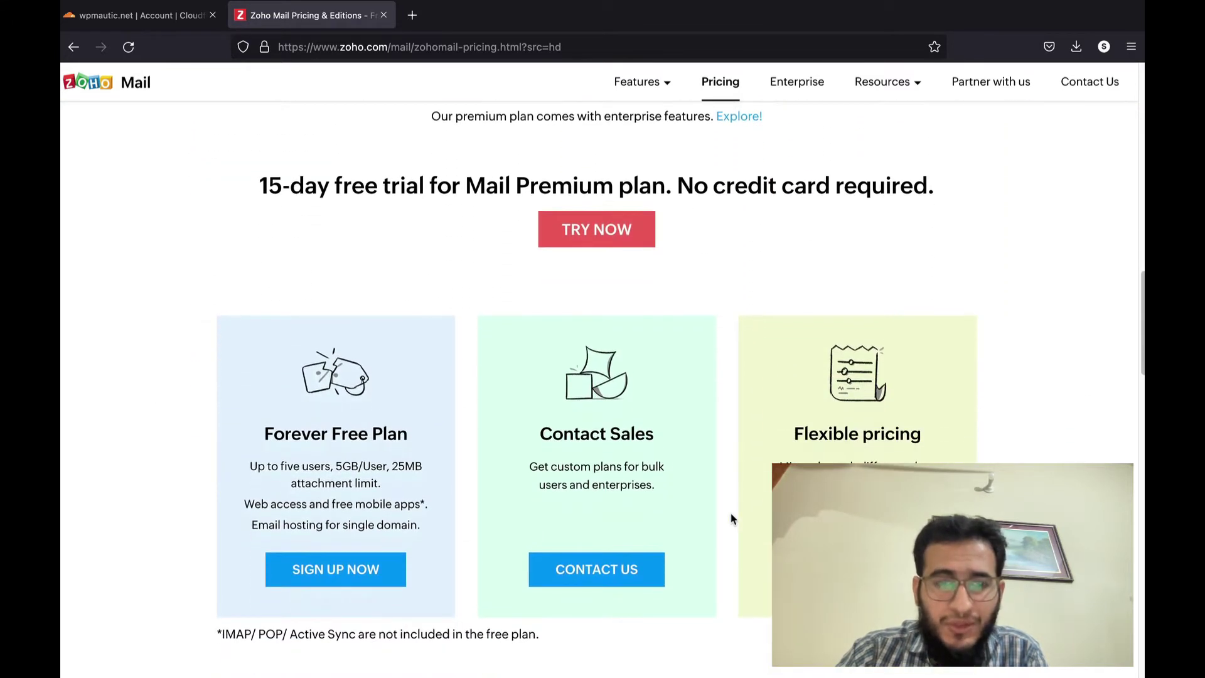
pyautogui.scroll(-2, 731, 518)
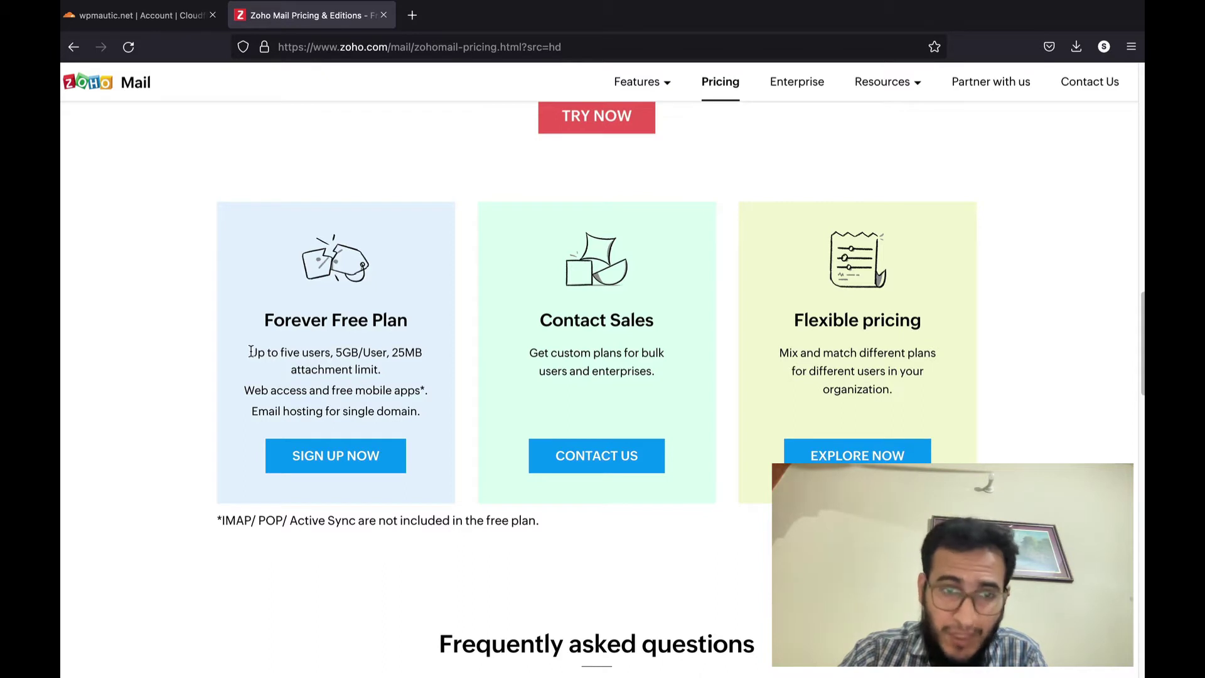
pyautogui.moveTo(251, 351); pyautogui.dragTo(358, 350)
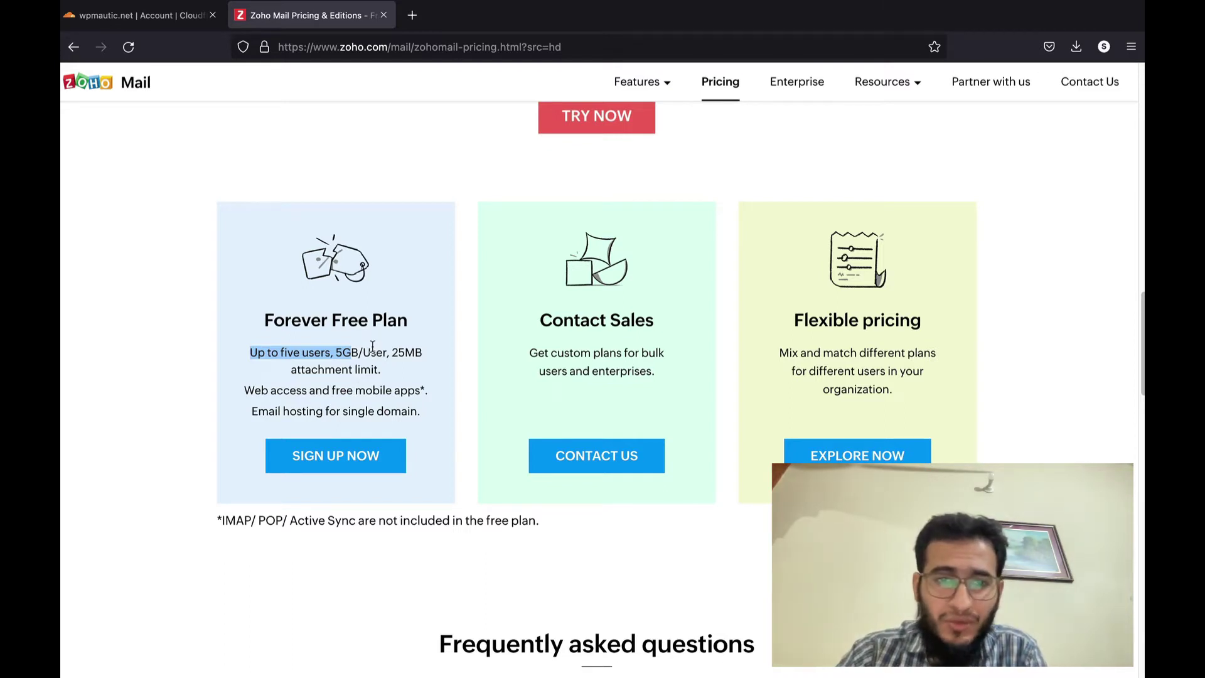
# - Start the Forever Free Plan sign-up and enter the registrant's name, e-mail address and password
pyautogui.click(318, 454)
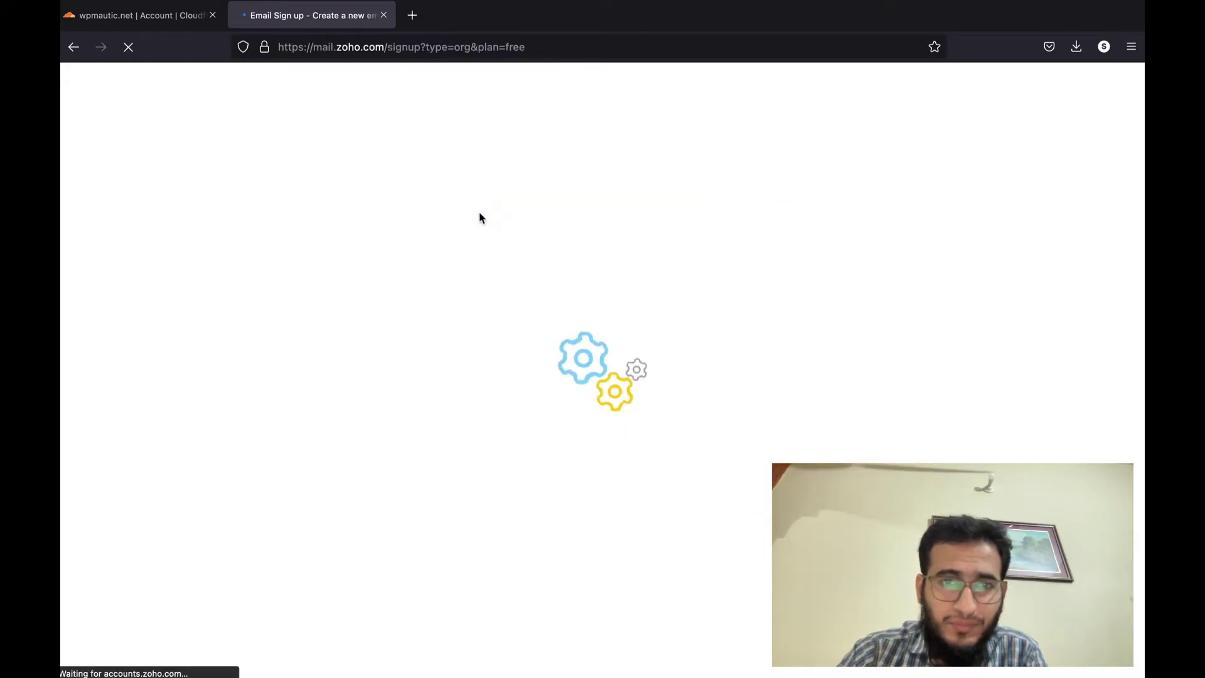
pyautogui.write('Usman')
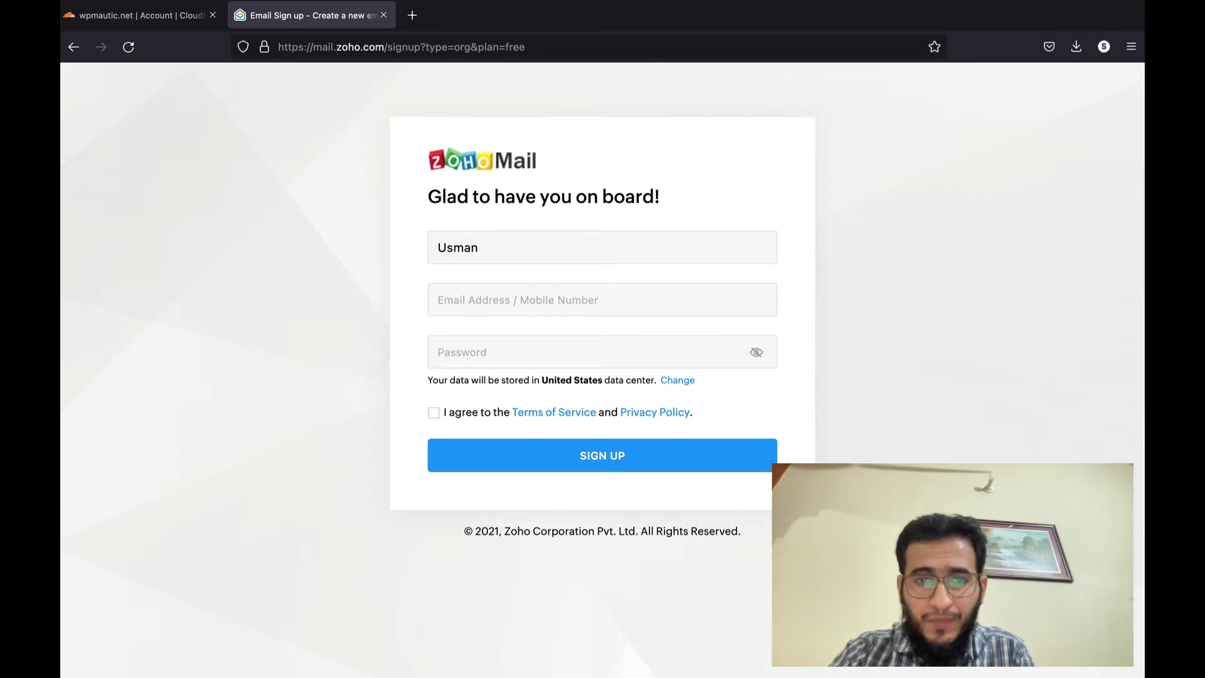
pyautogui.press('Tab')
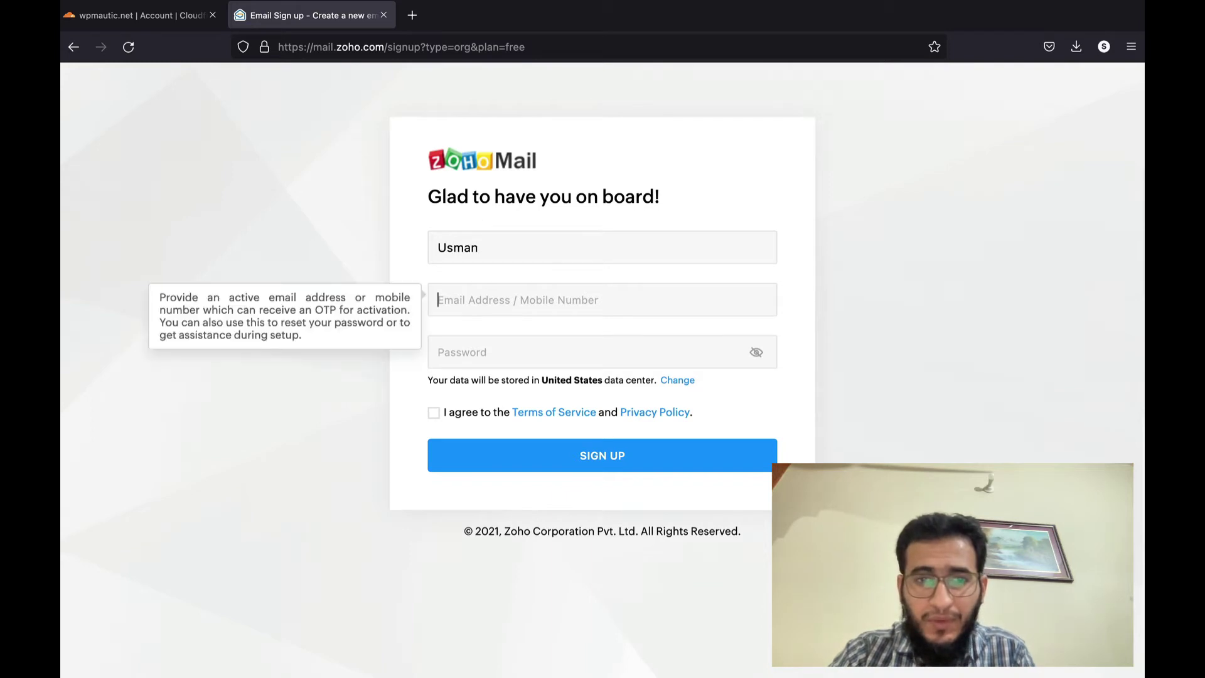
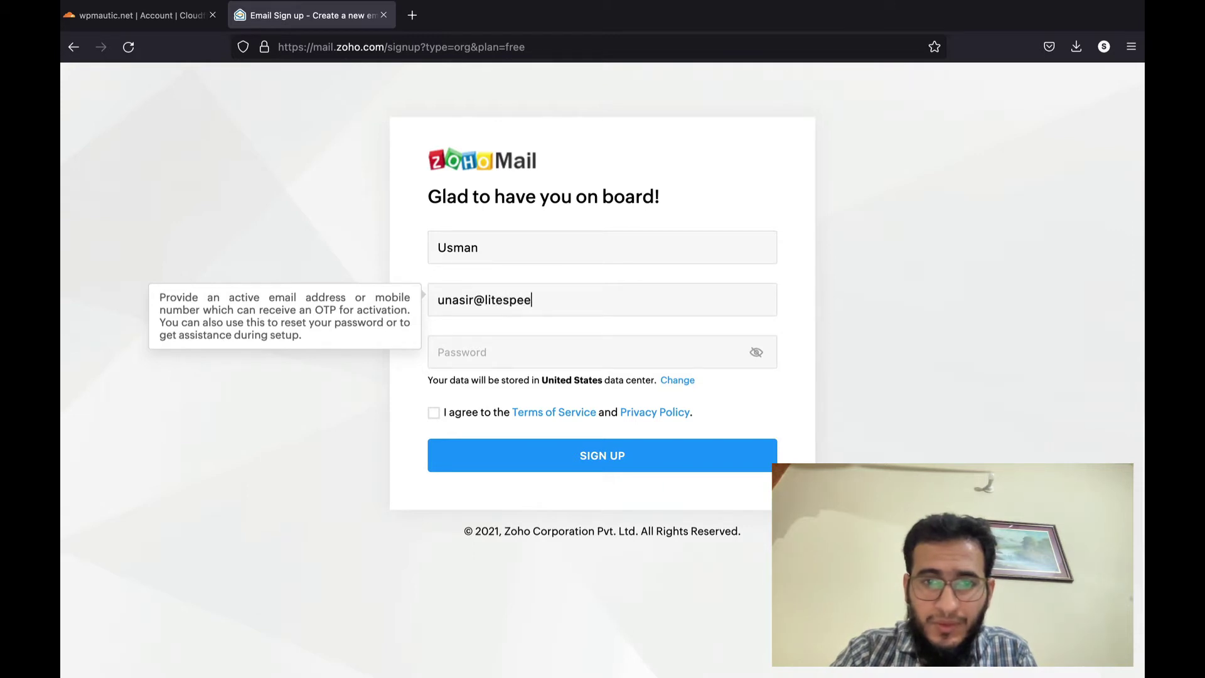
pyautogui.press('Tab')
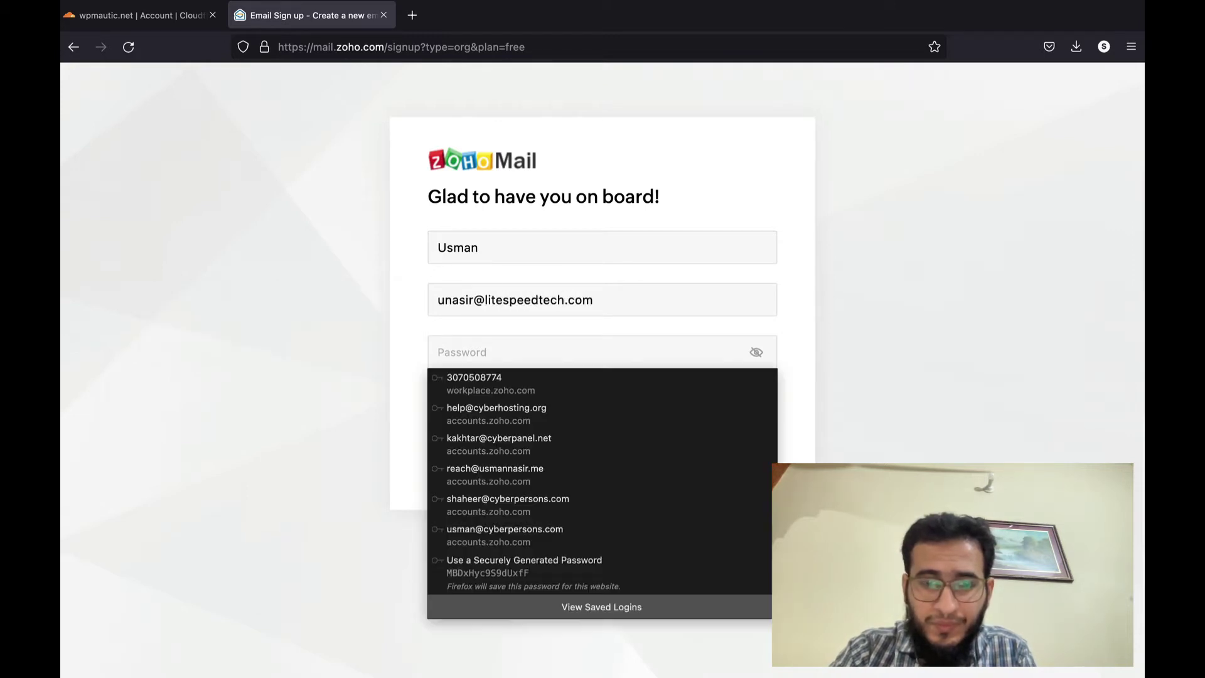
pyautogui.write('•••••••••')
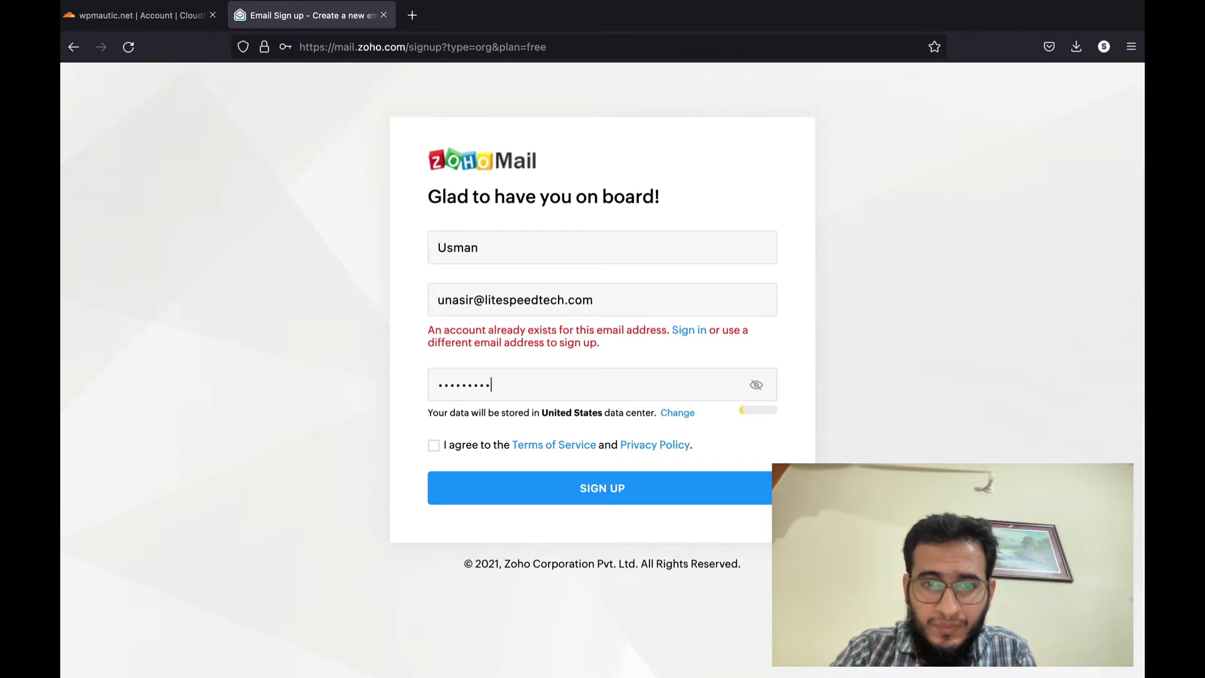
pyautogui.write('••••••')
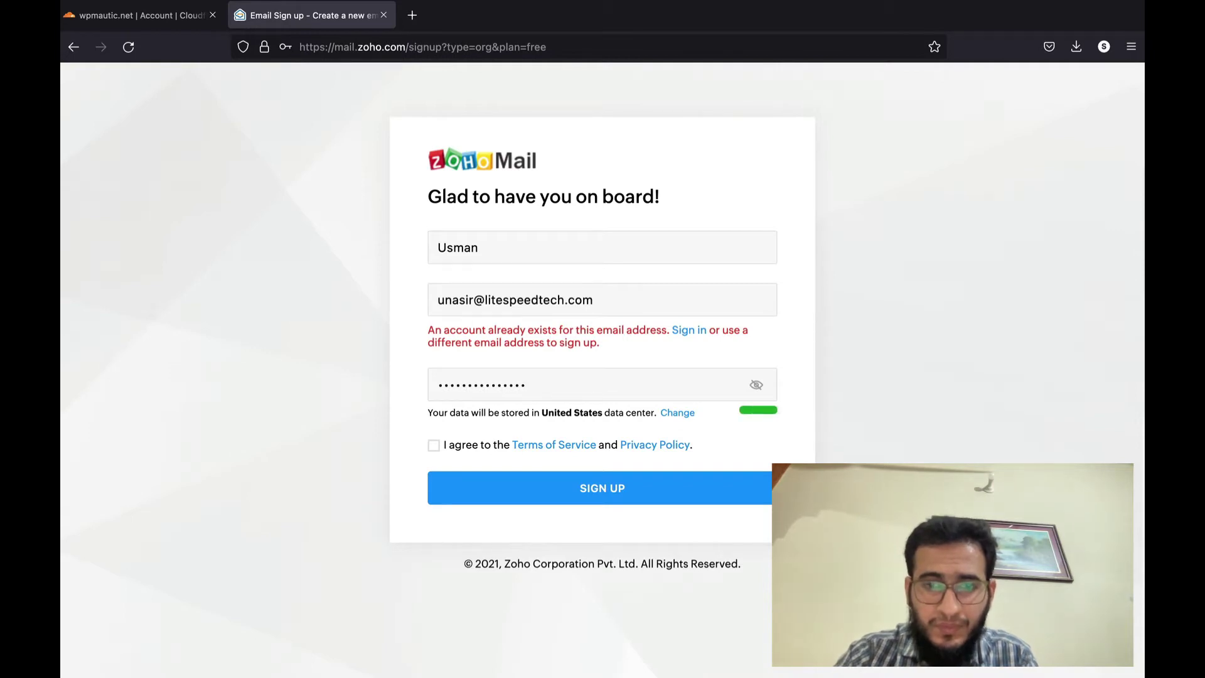
# - Accept the Terms of Service, submit the sign-up form and dismiss the save-password offer
pyautogui.click(433, 446)
pyautogui.click(506, 490)
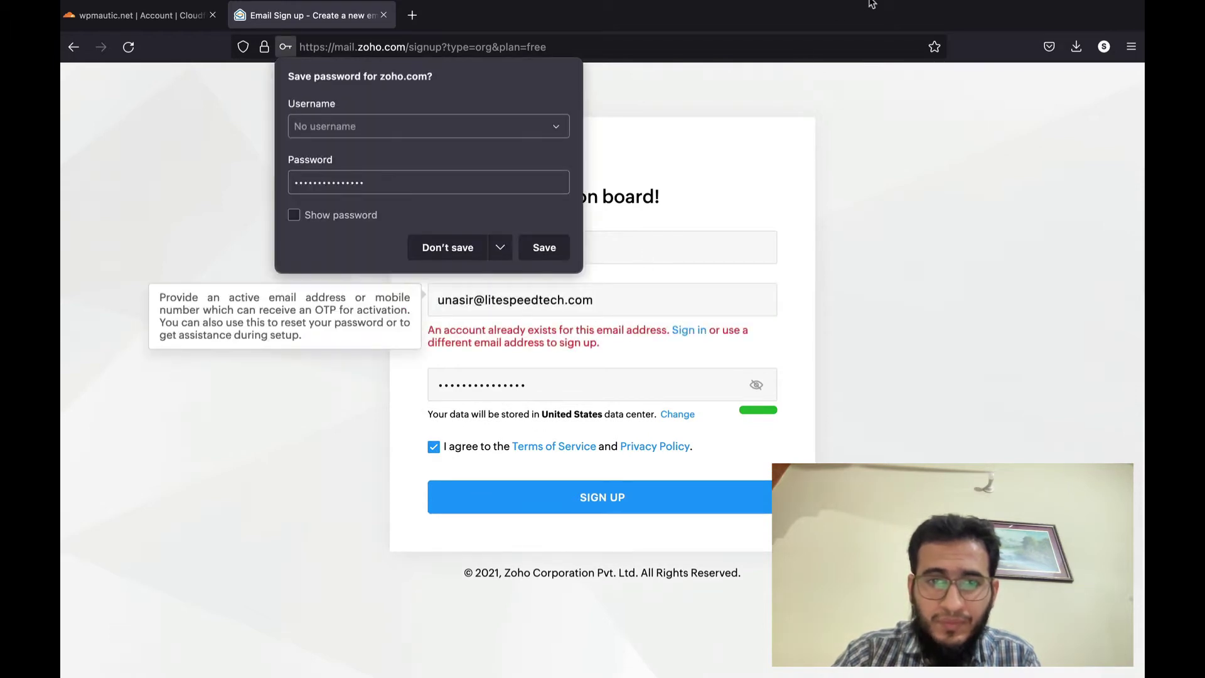
pyautogui.moveTo(843, 8)
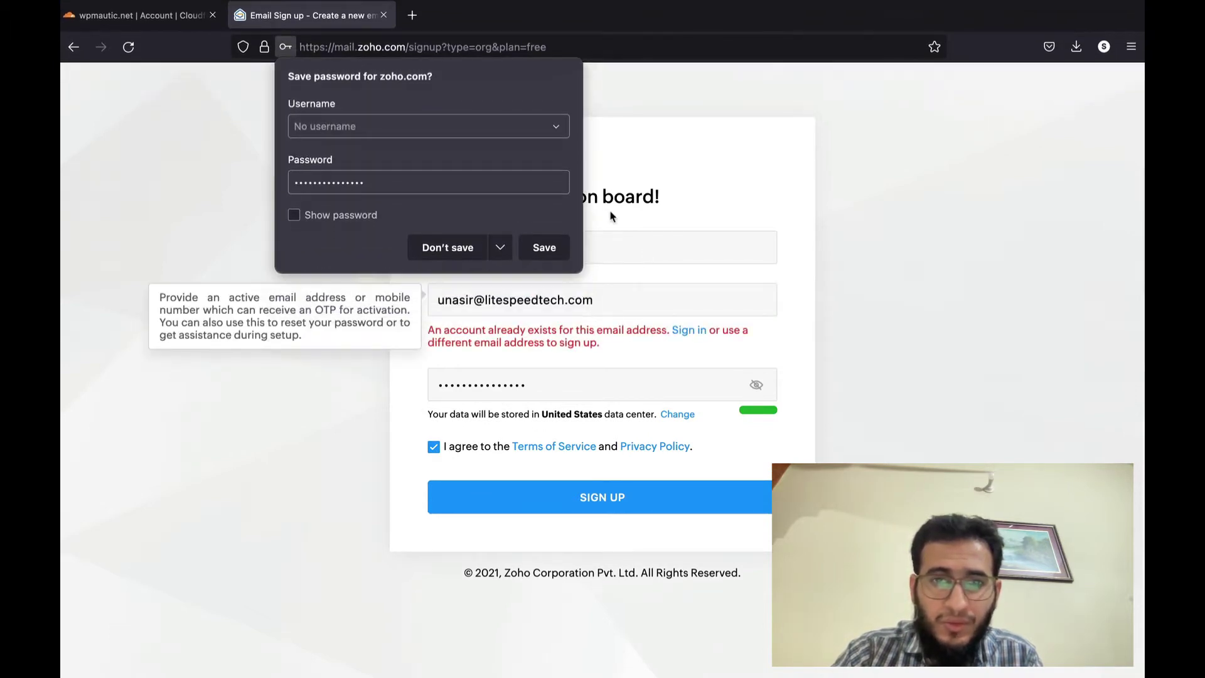
pyautogui.click(948, 334)
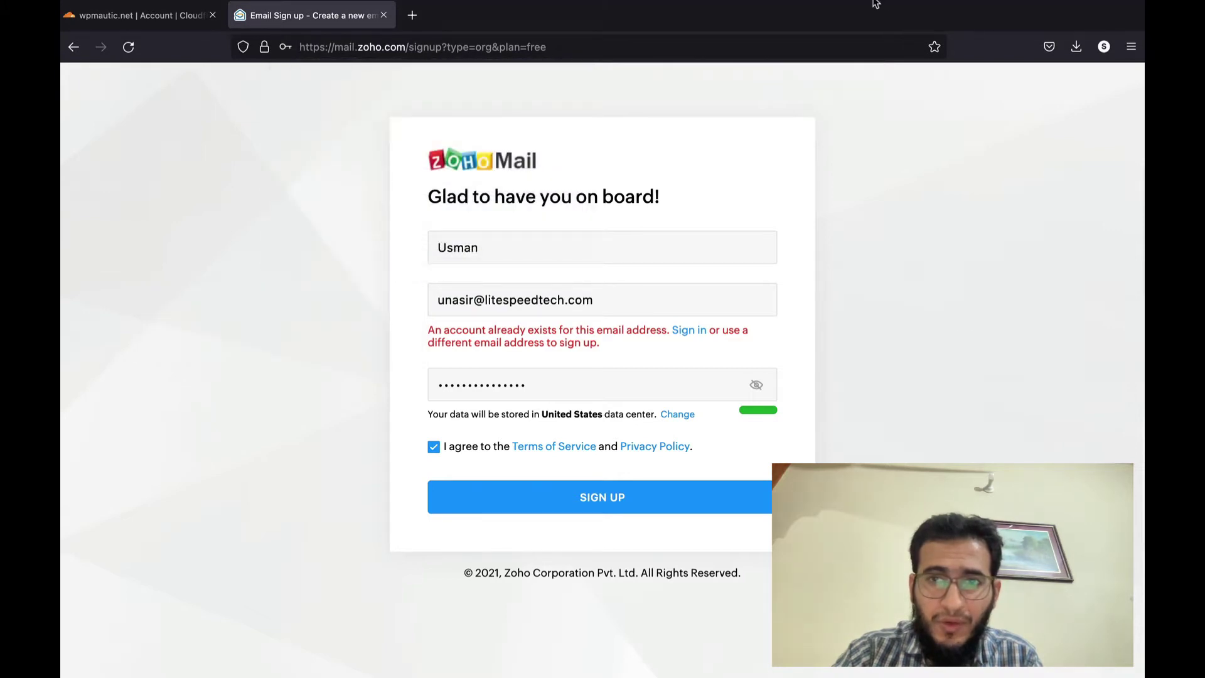
pyautogui.click(829, 8)
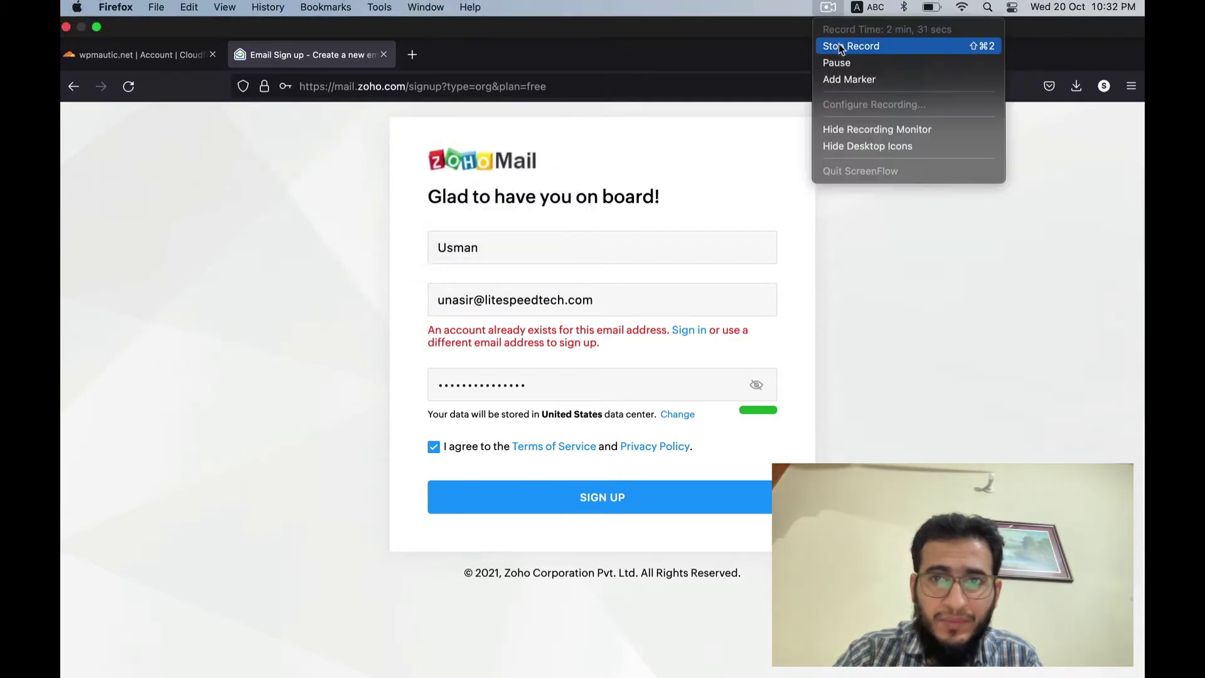
pyautogui.click(837, 63)
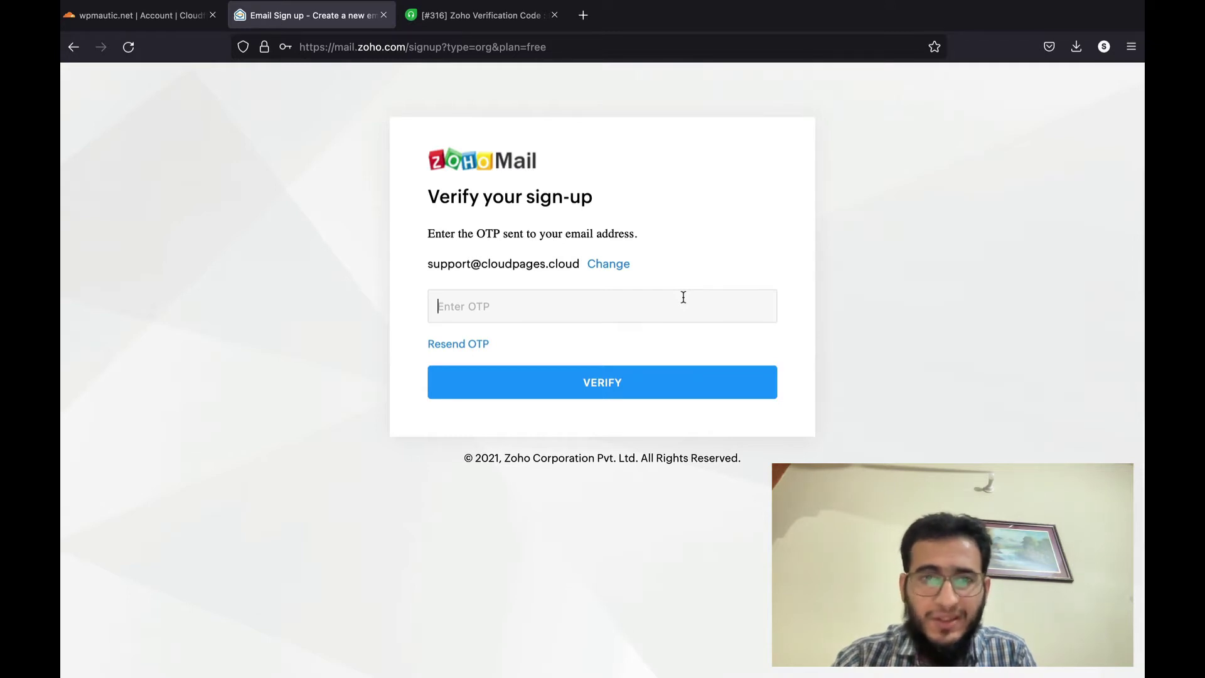
# - Submit the pasted one-time code to verify the sign-up, then return to the Zoho tab
pyautogui.hotkey('ctrl', 'v')
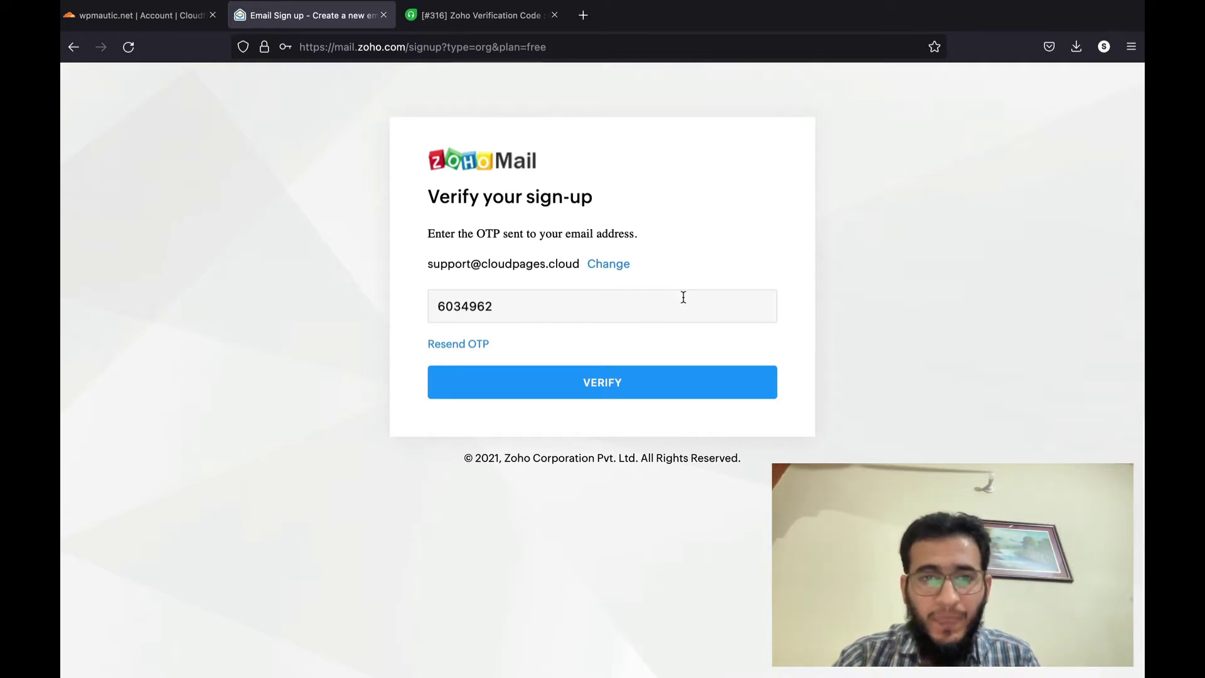
pyautogui.click(624, 385)
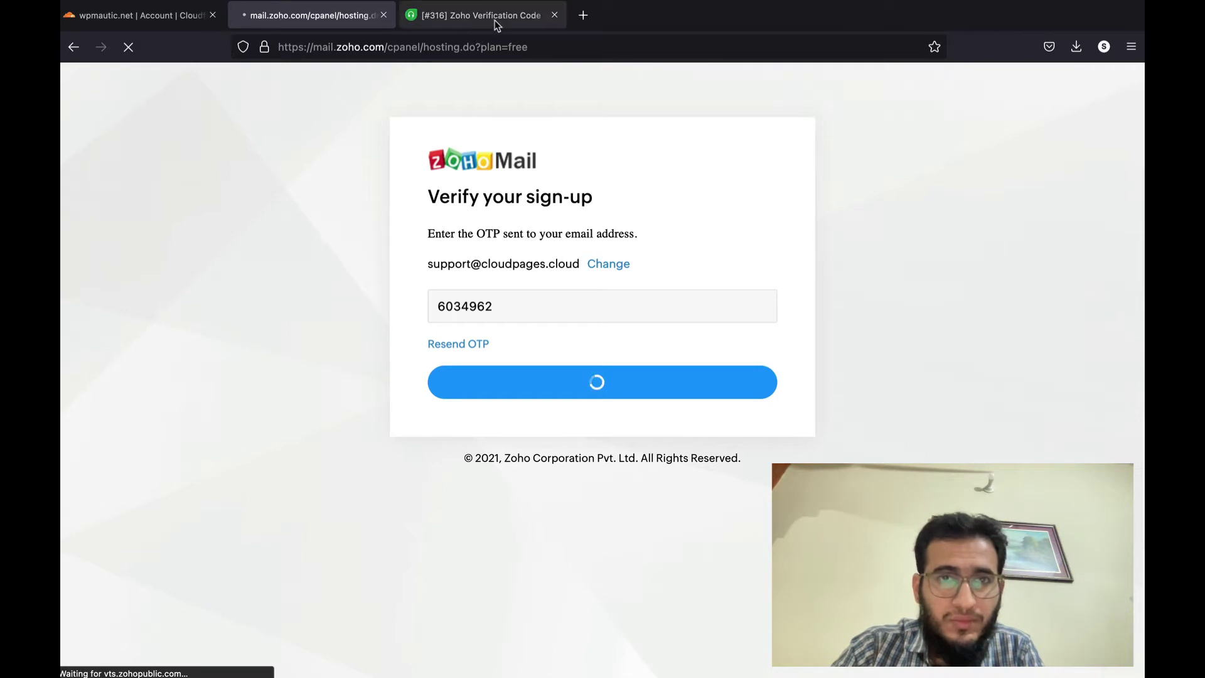
pyautogui.click(132, 14)
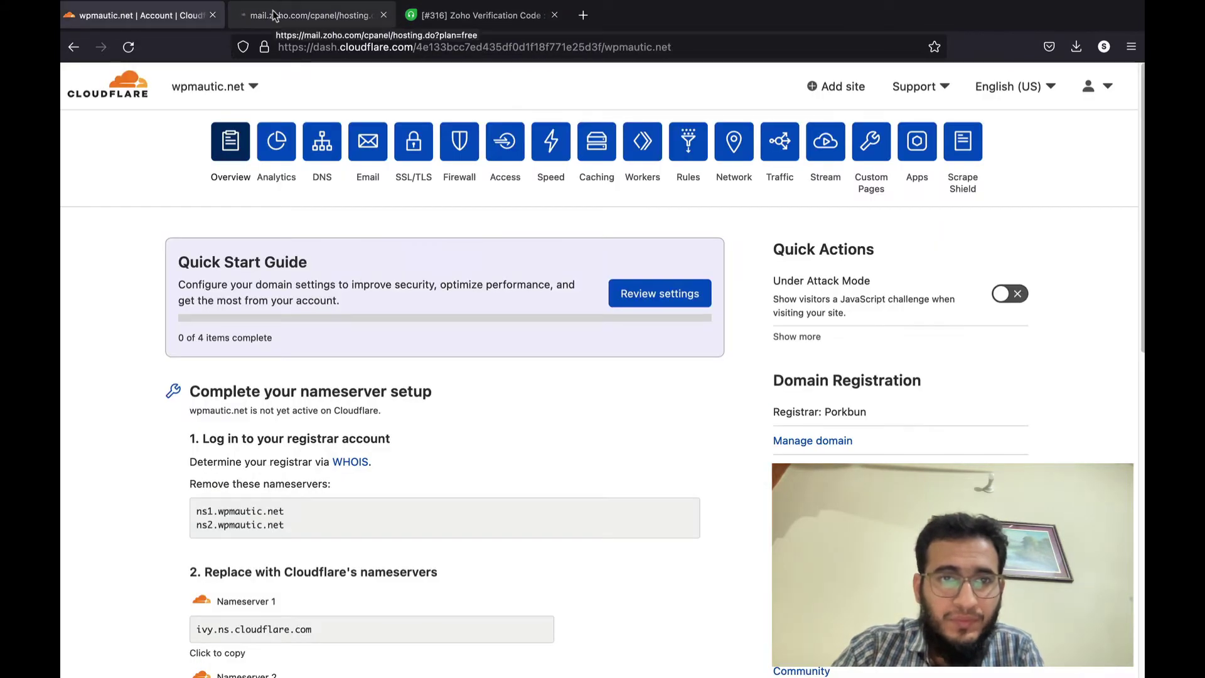
pyautogui.click(274, 14)
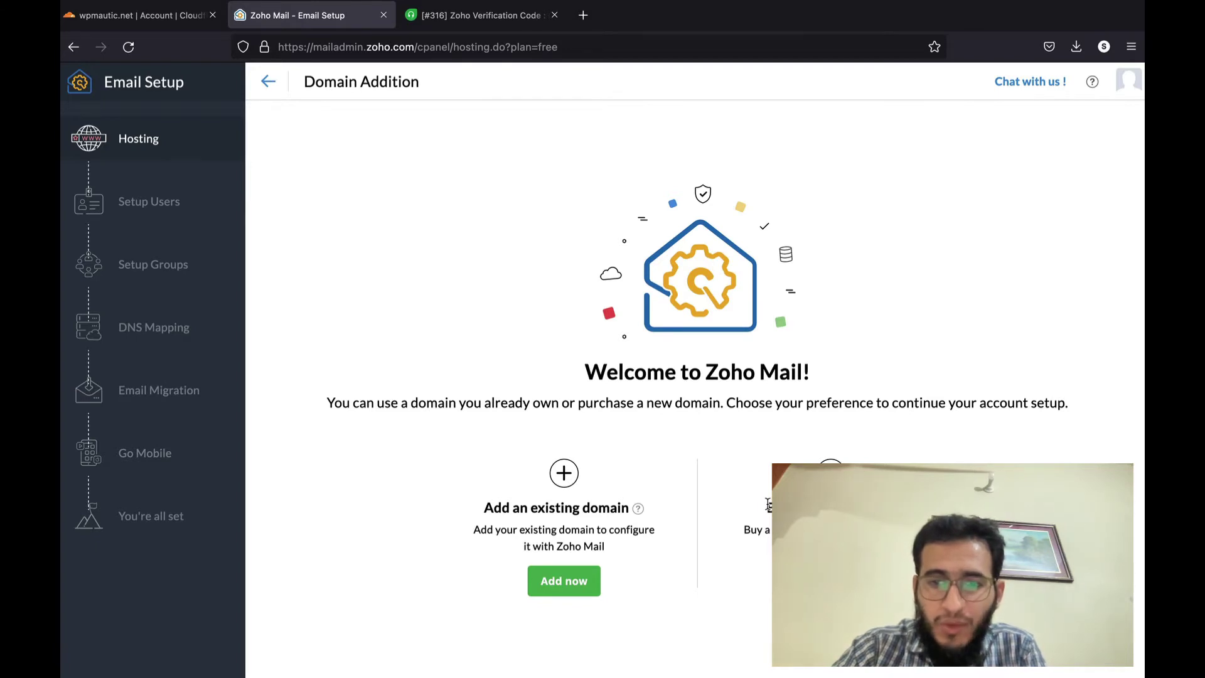
pyautogui.moveTo(768, 505); pyautogui.dragTo(879, 507)
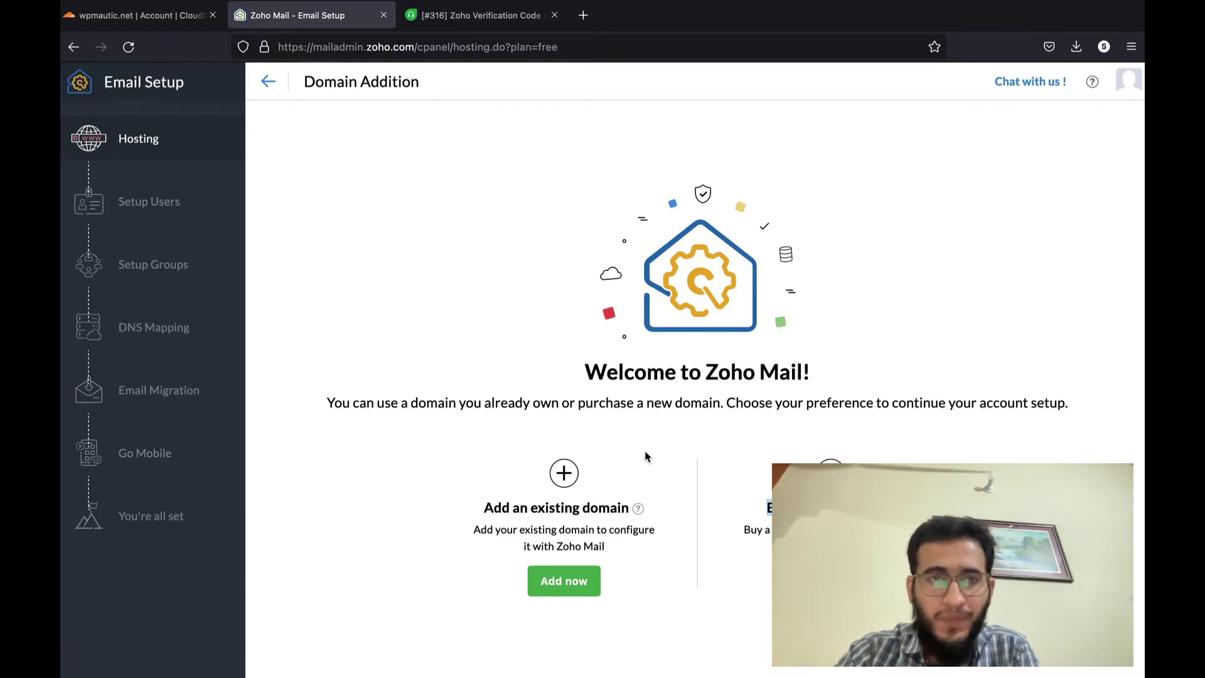
pyautogui.click(537, 585)
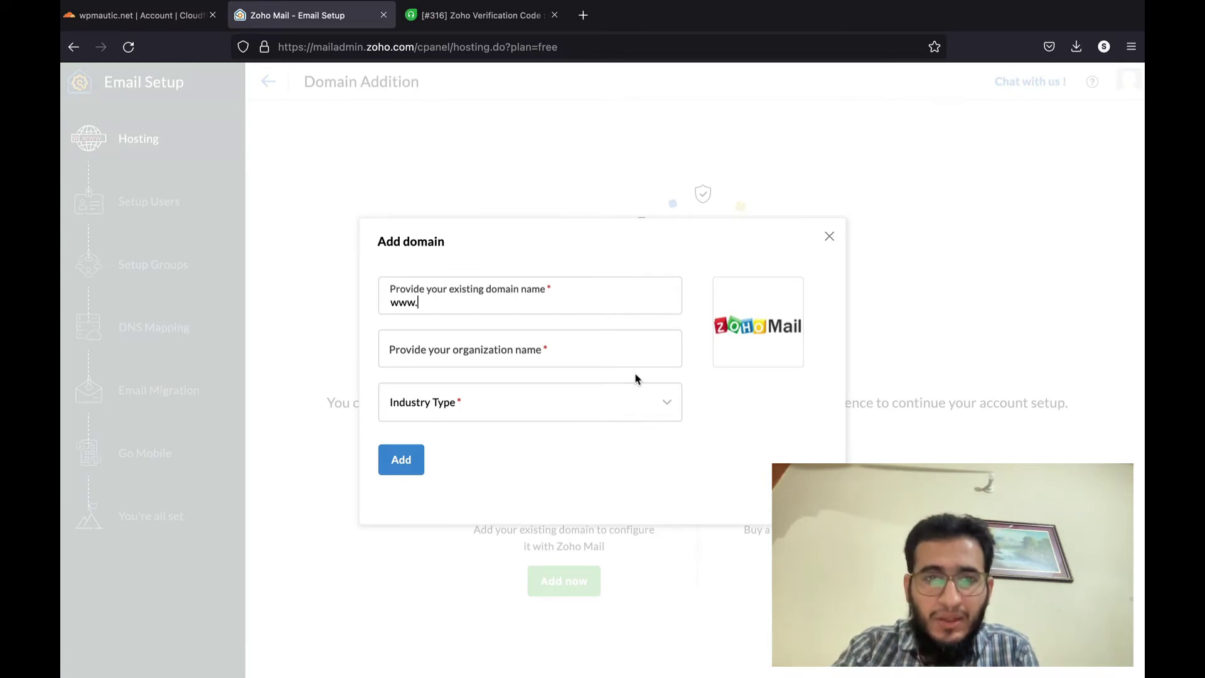
pyautogui.write('www.wpma')
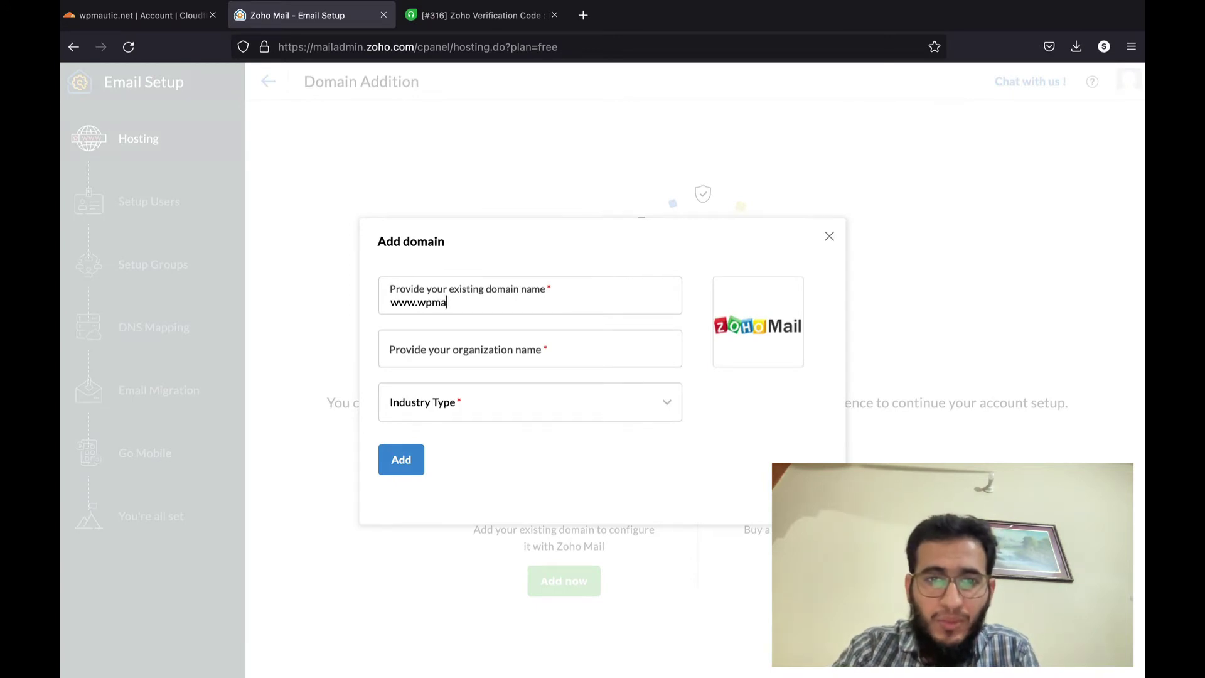
pyautogui.write('utic.net')
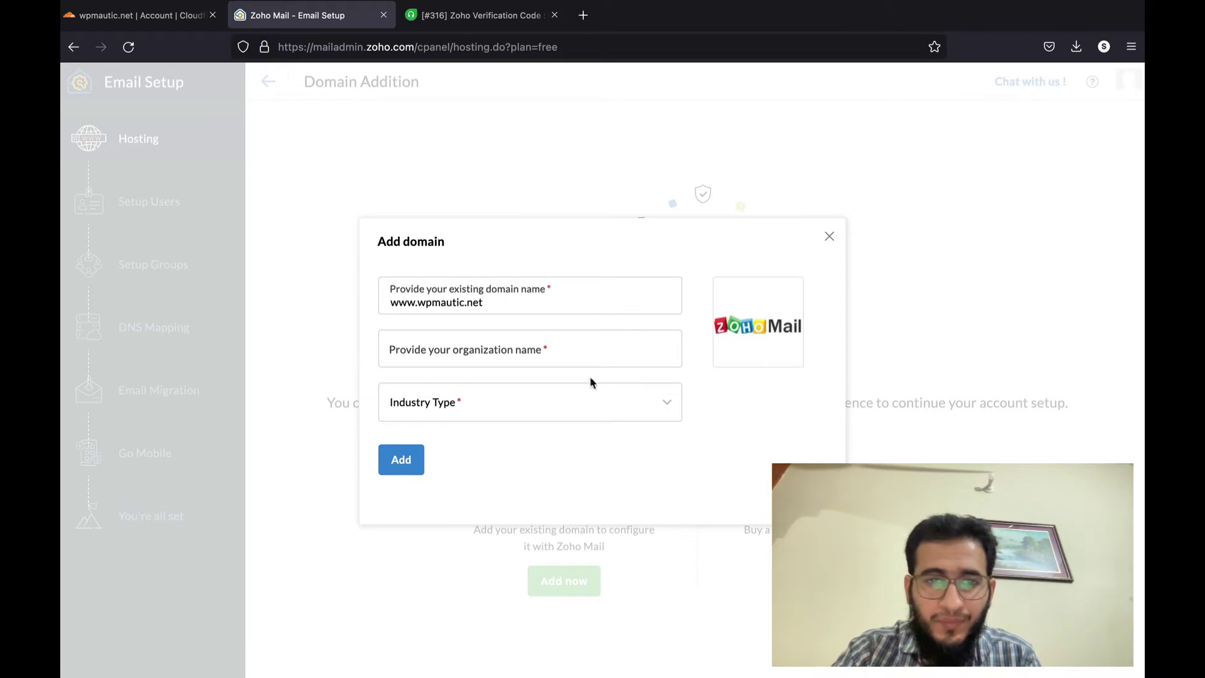
pyautogui.click(572, 365)
pyautogui.write('CloudPages')
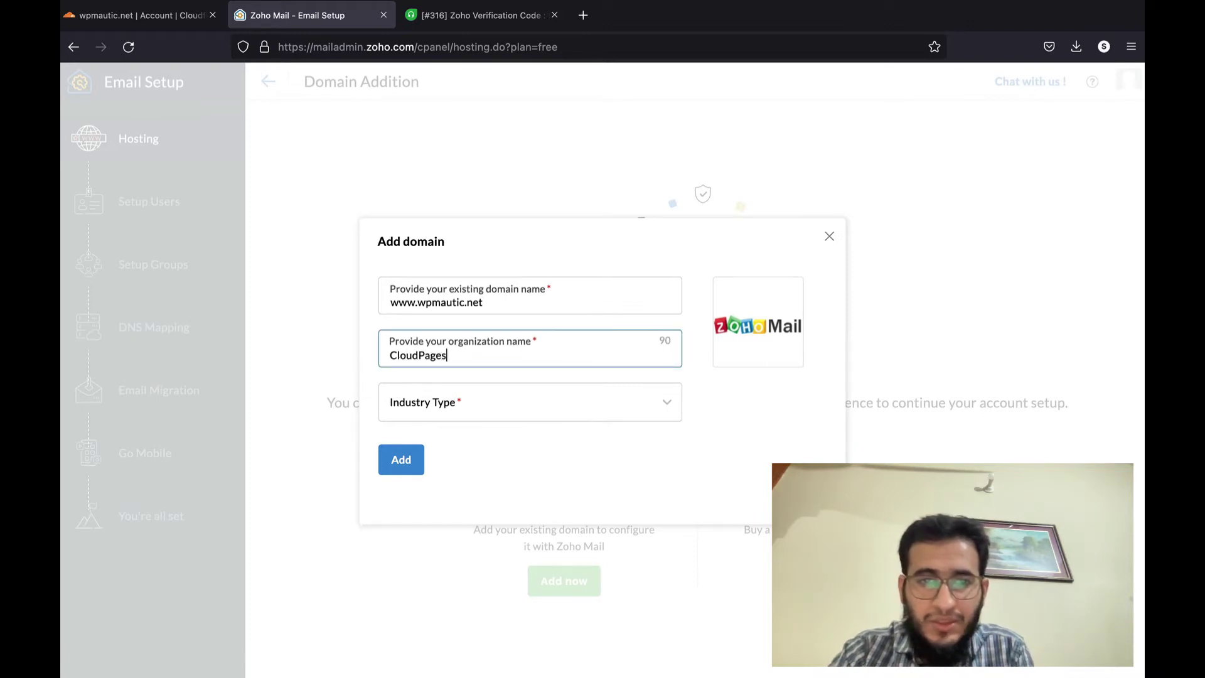
pyautogui.click(537, 402)
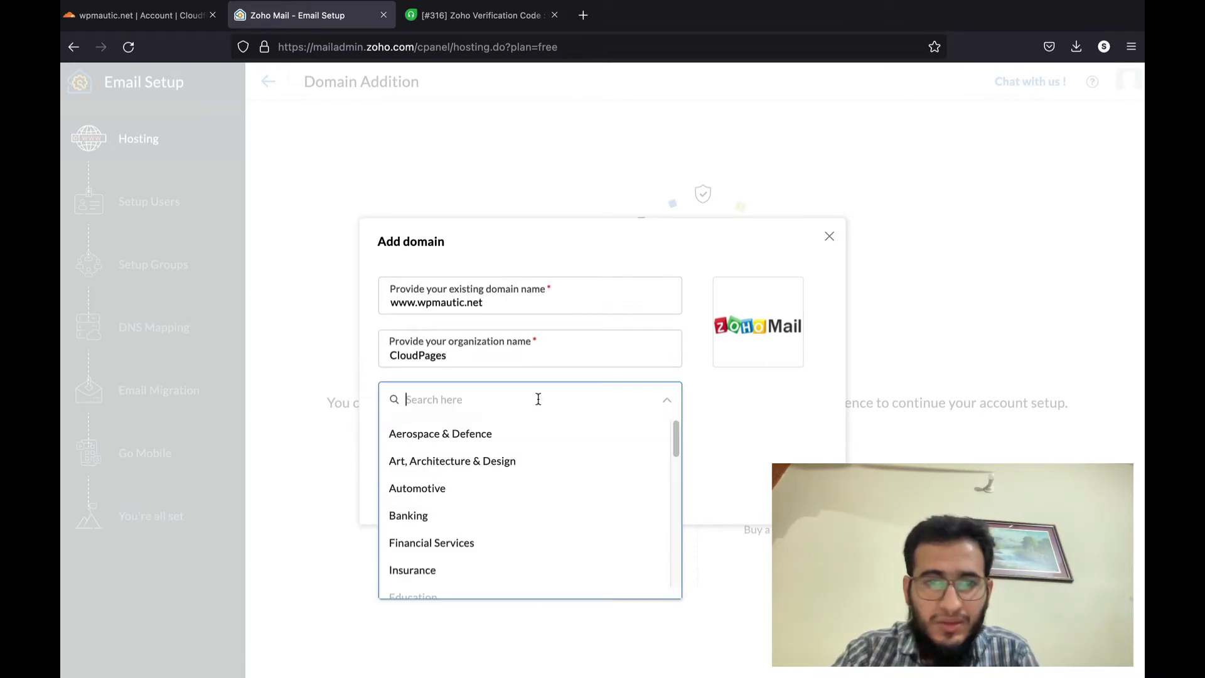
pyautogui.scroll(-3, 467, 550)
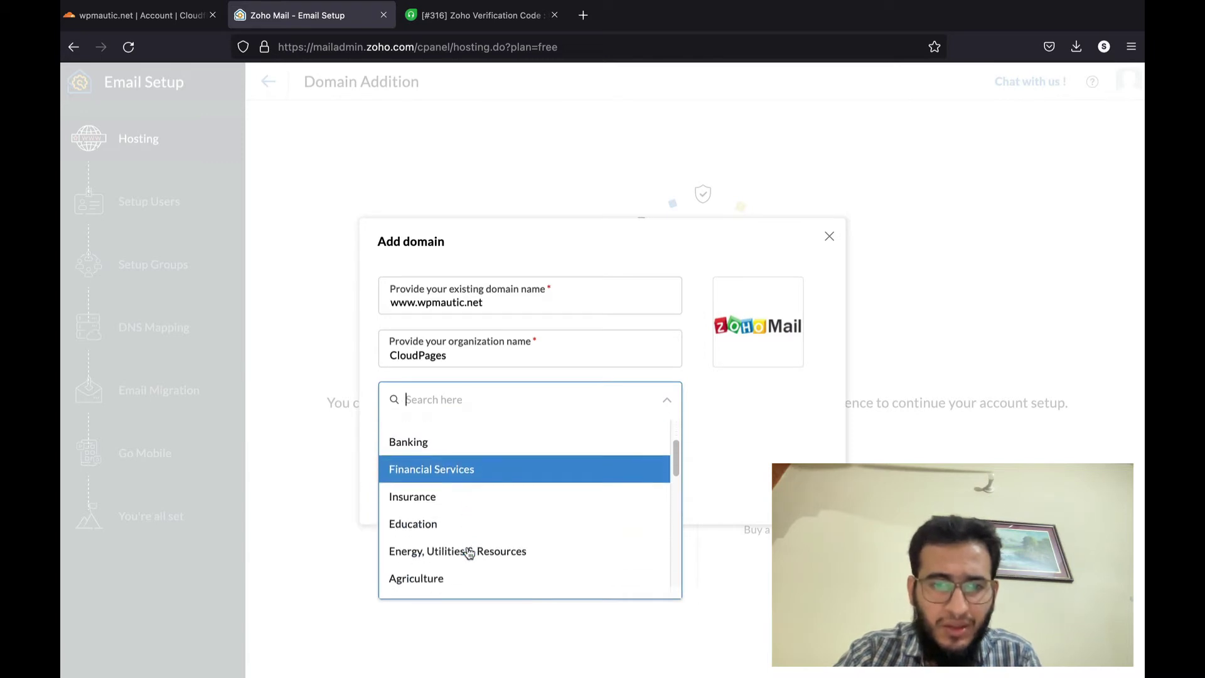
pyautogui.click(510, 470)
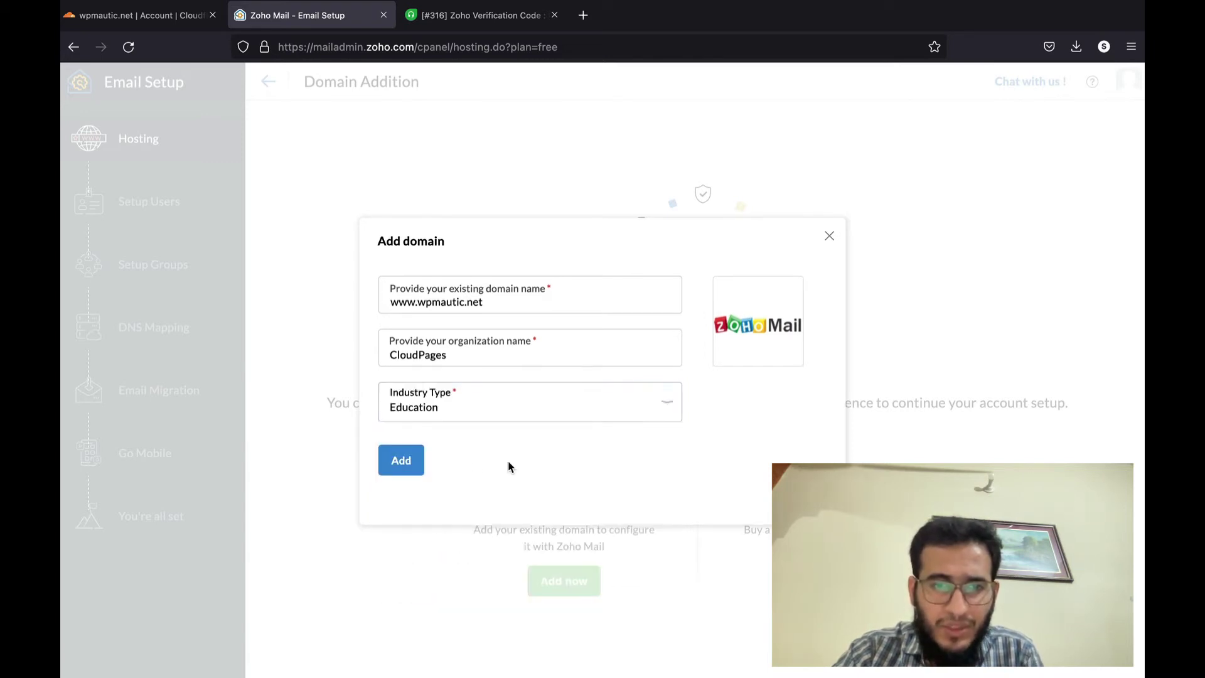
pyautogui.click(415, 460)
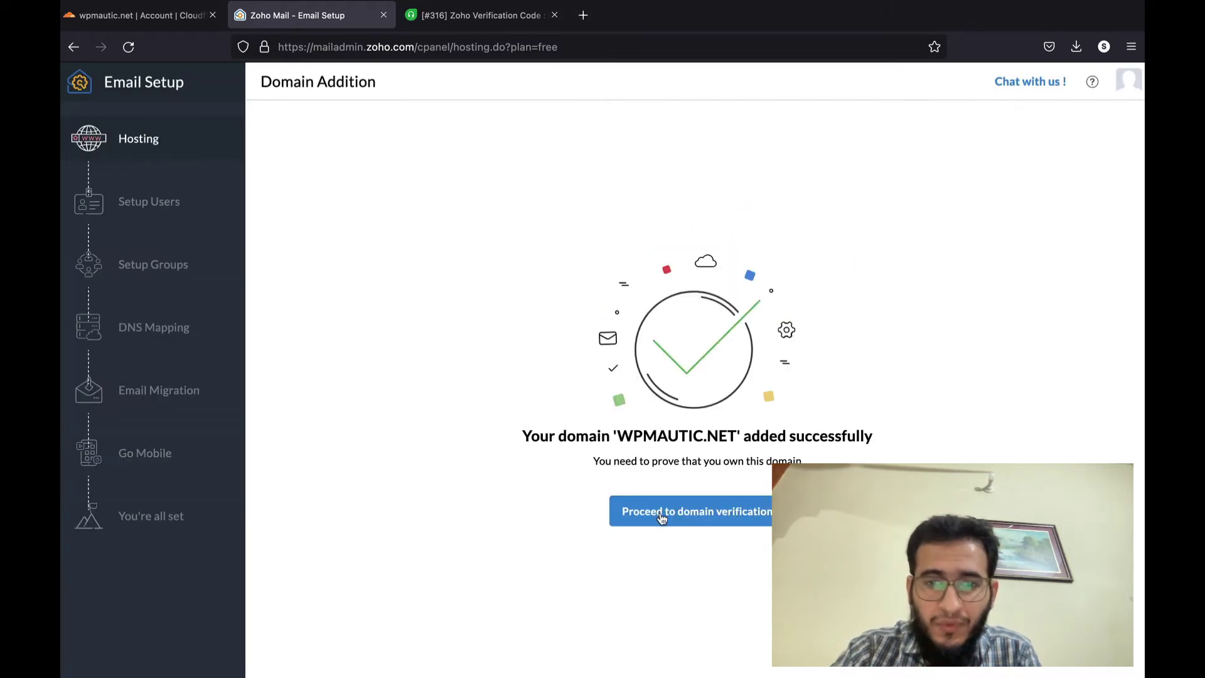
# - Open domain verification, copy the TXT verification value, and go to Cloudflare
pyautogui.click(661, 516)
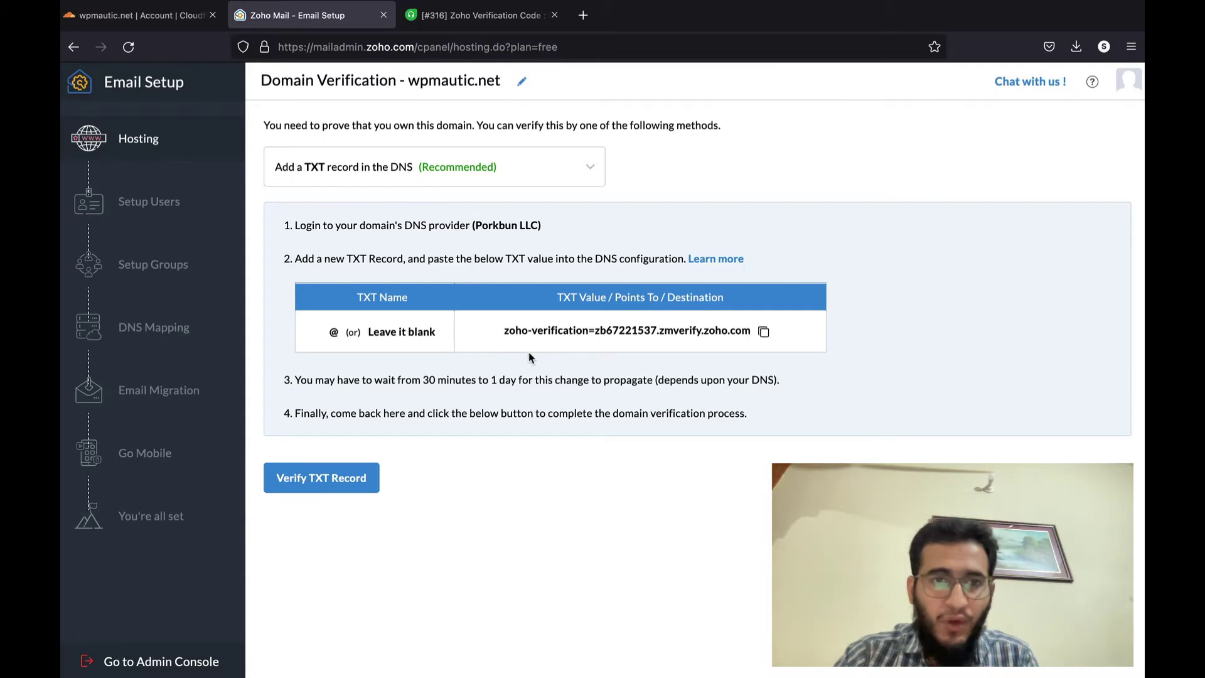
pyautogui.click(760, 335)
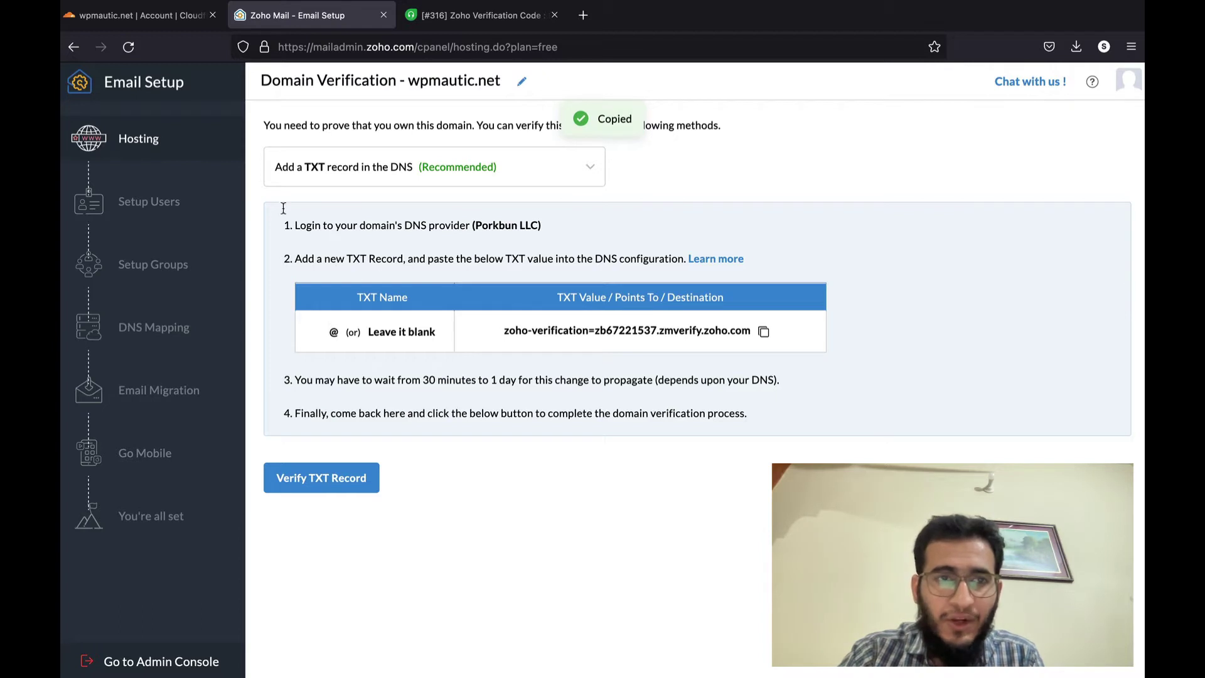
pyautogui.click(144, 15)
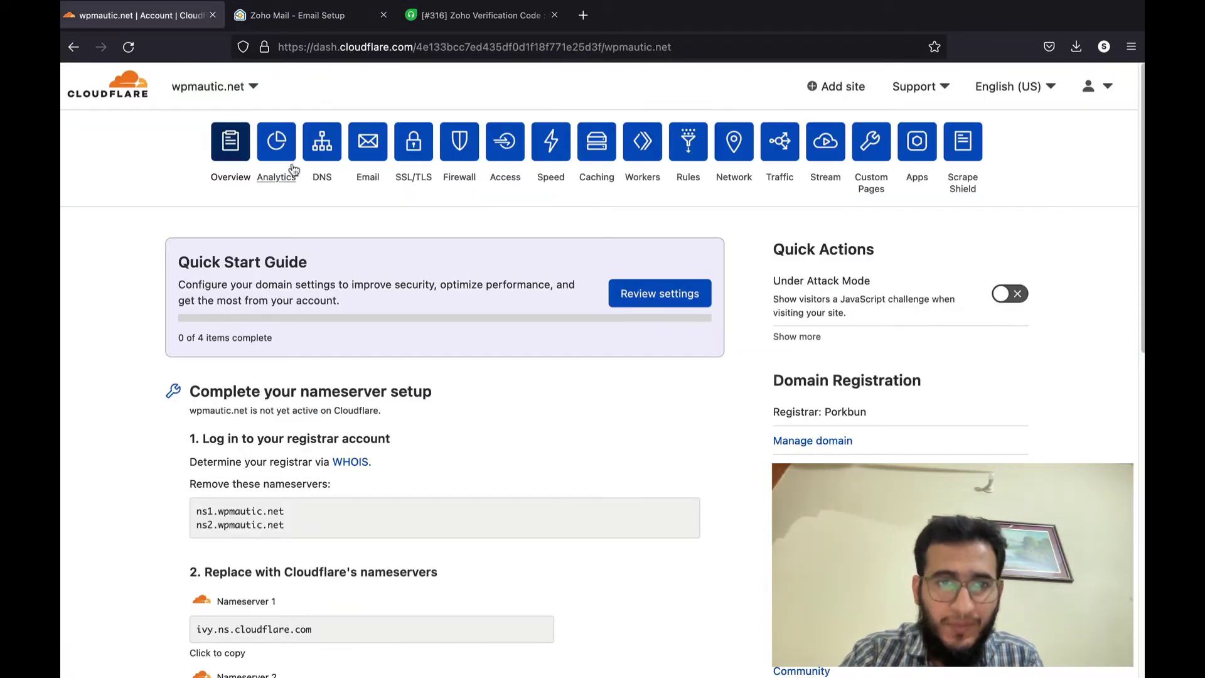
# - Open wpmautic.net's DNS records in Cloudflare and start a new TXT record
pyautogui.click(128, 46)
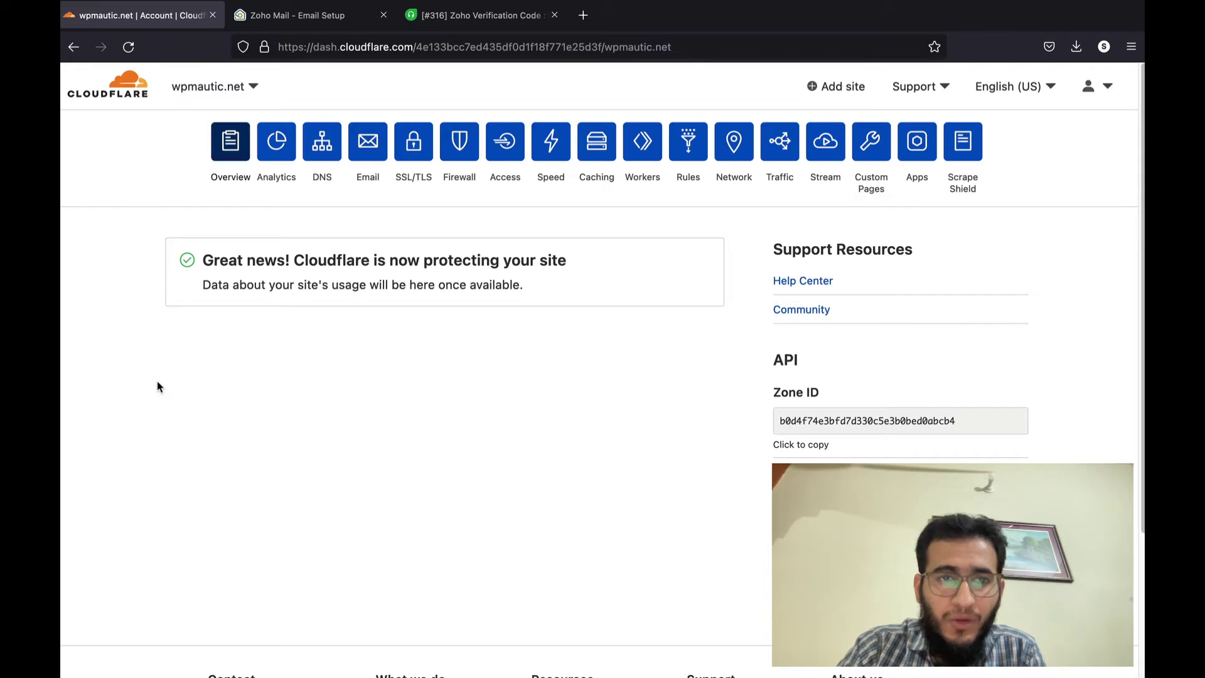
pyautogui.click(326, 147)
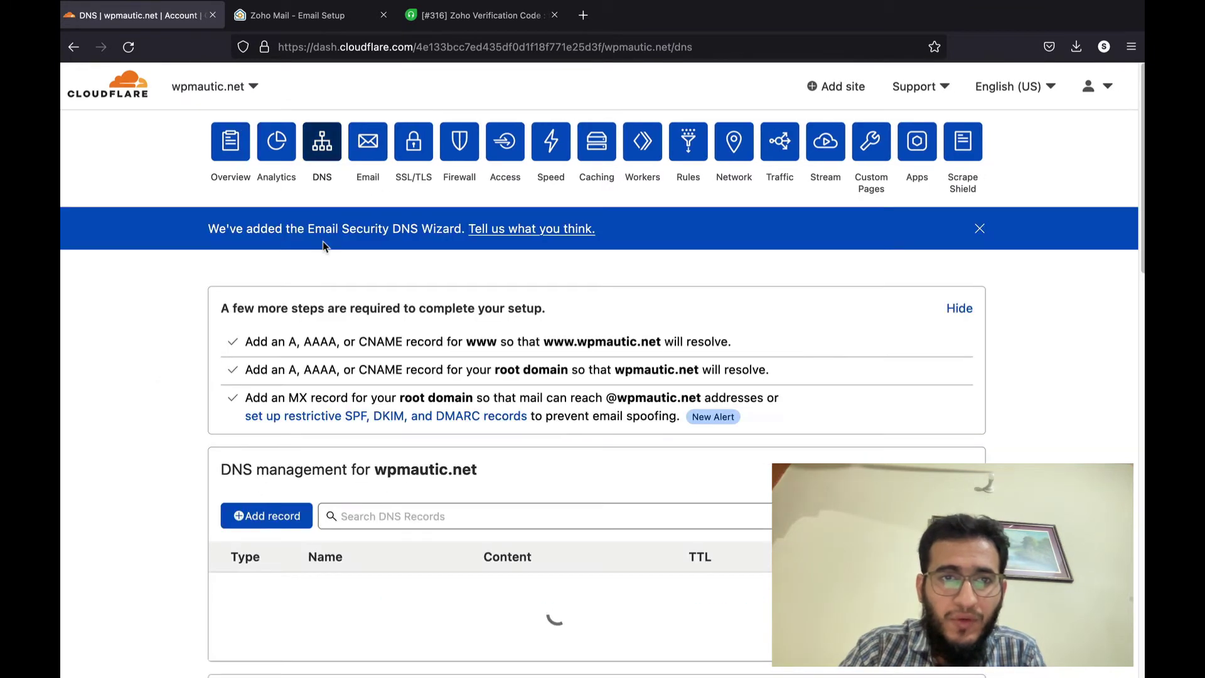
pyautogui.scroll(-3, 285, 336)
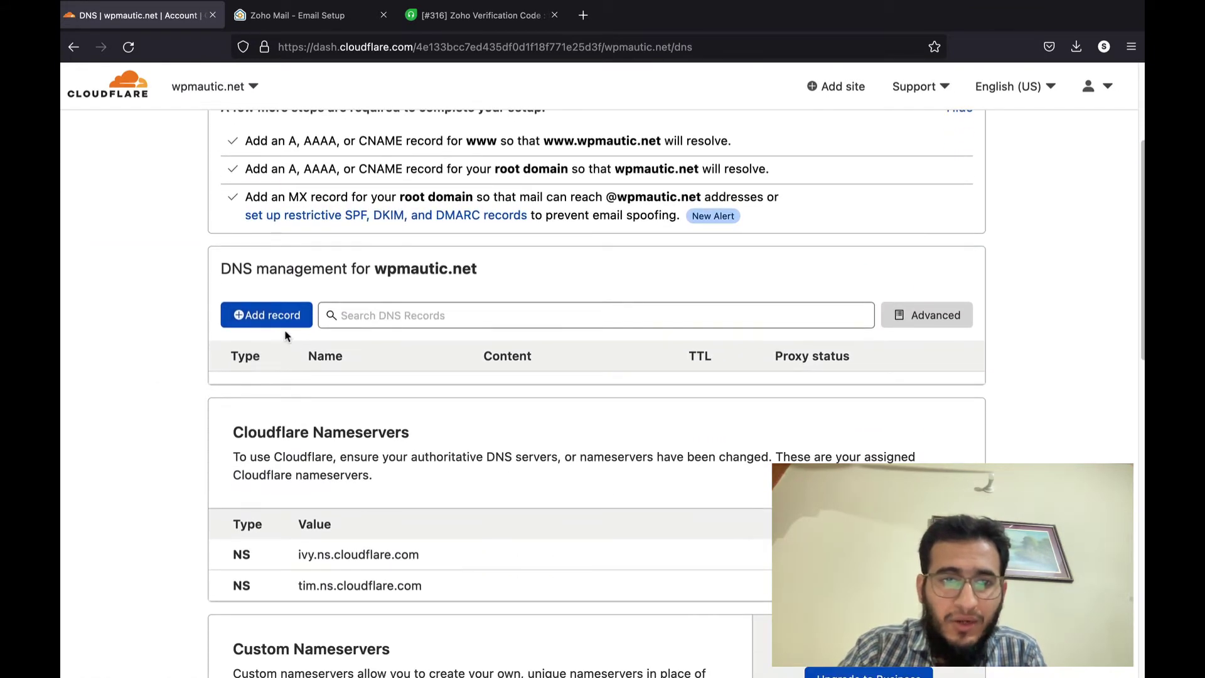
pyautogui.click(284, 320)
pyautogui.click(289, 406)
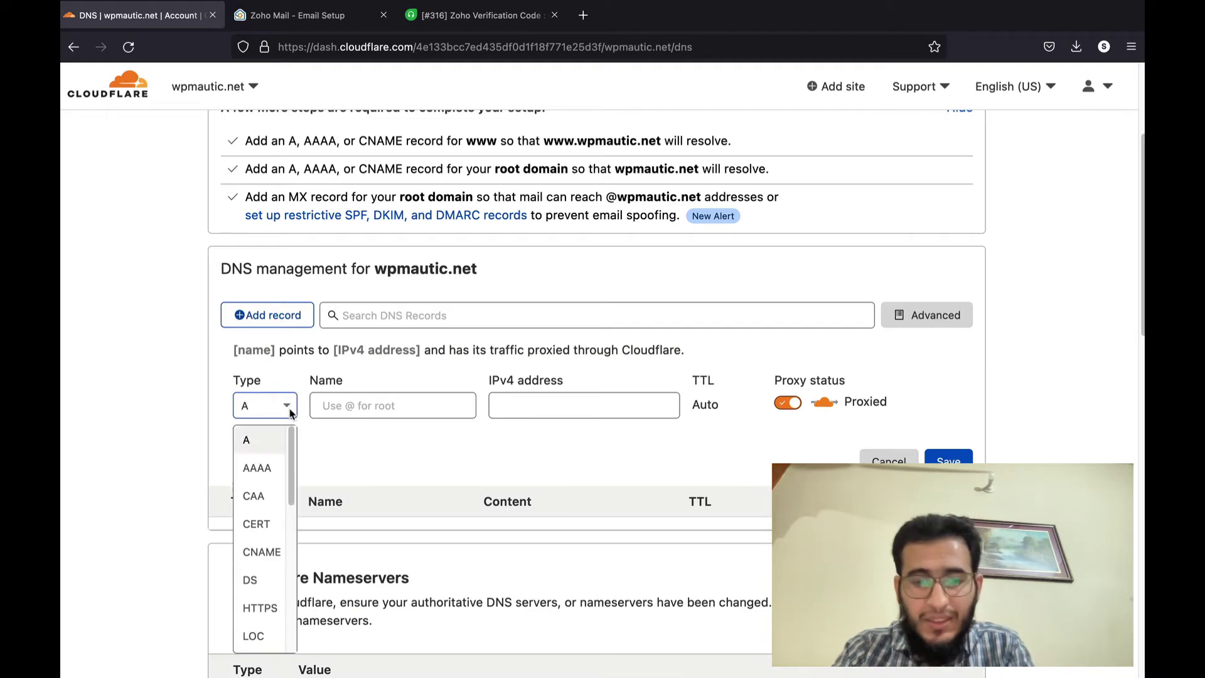
pyautogui.write('txt')
pyautogui.click(279, 440)
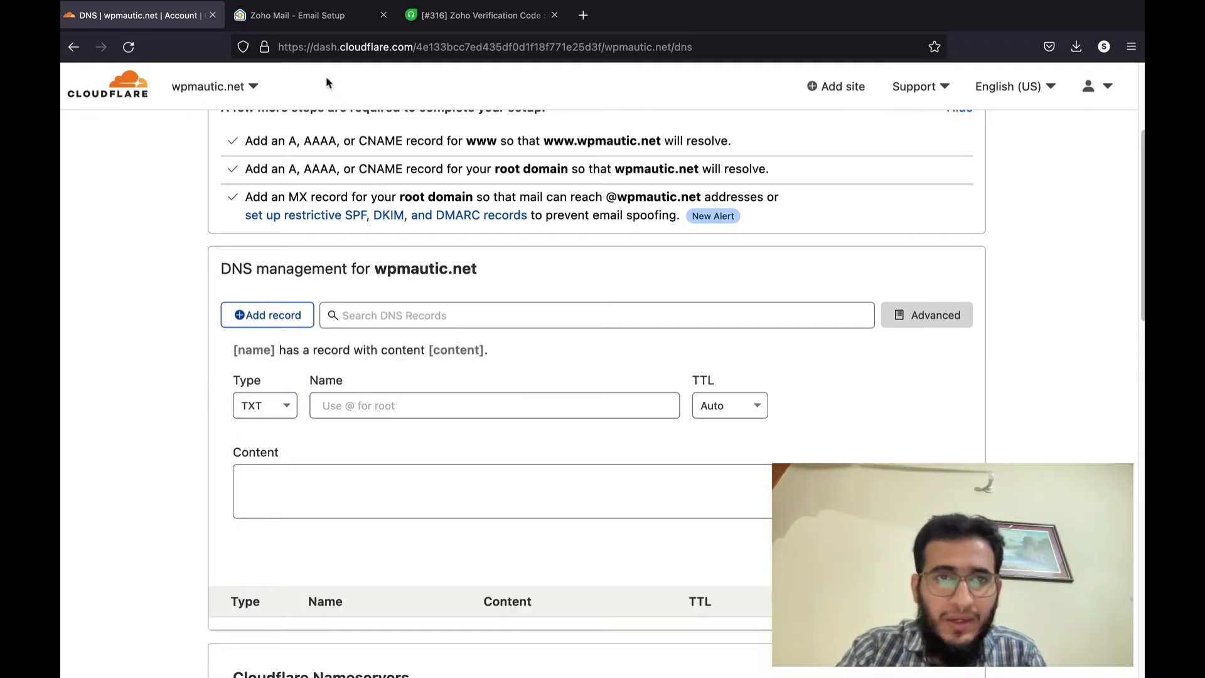
# - Set the TXT record name to @ and its content to Zoho's verification value
pyautogui.click(314, 14)
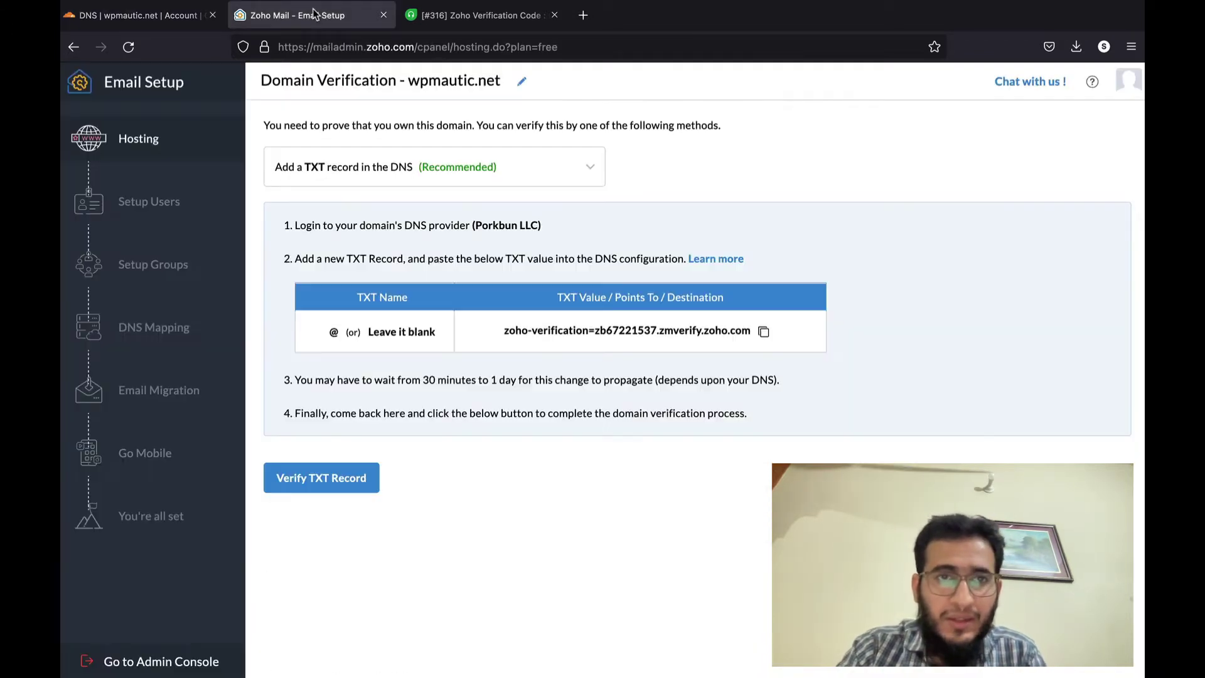
pyautogui.doubleClick(333, 332)
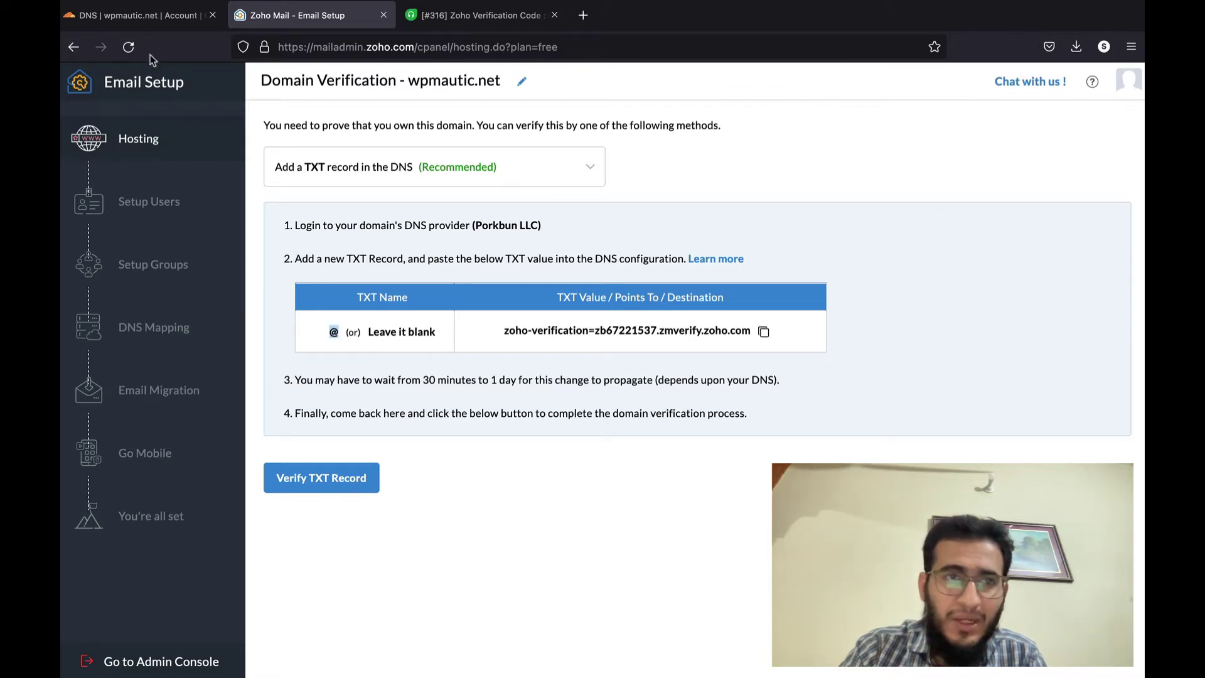
pyautogui.click(139, 21)
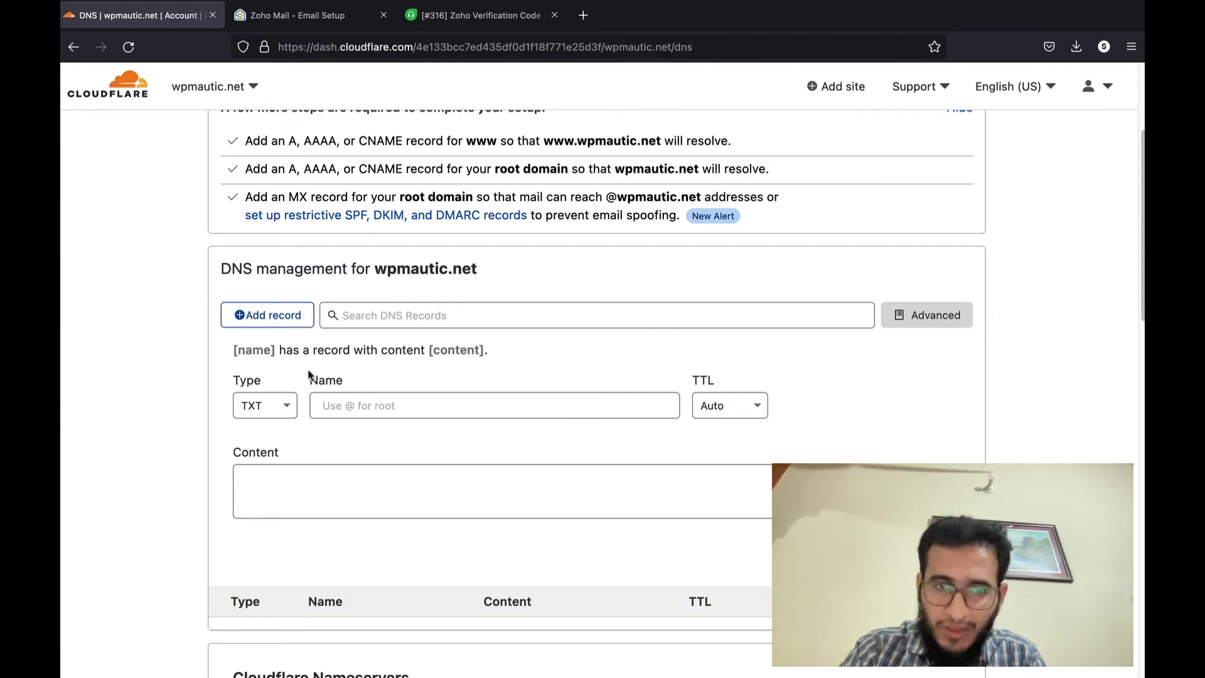
pyautogui.click(321, 408)
pyautogui.press('super+v')
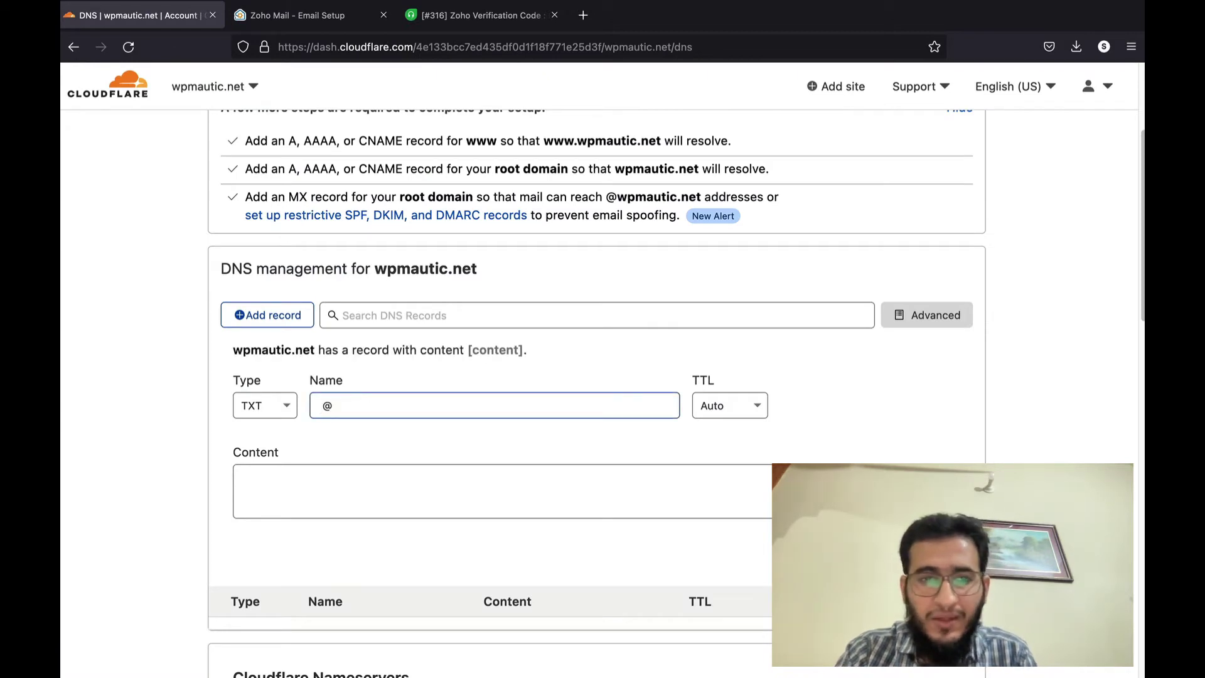
pyautogui.moveTo(234, 351); pyautogui.dragTo(314, 352)
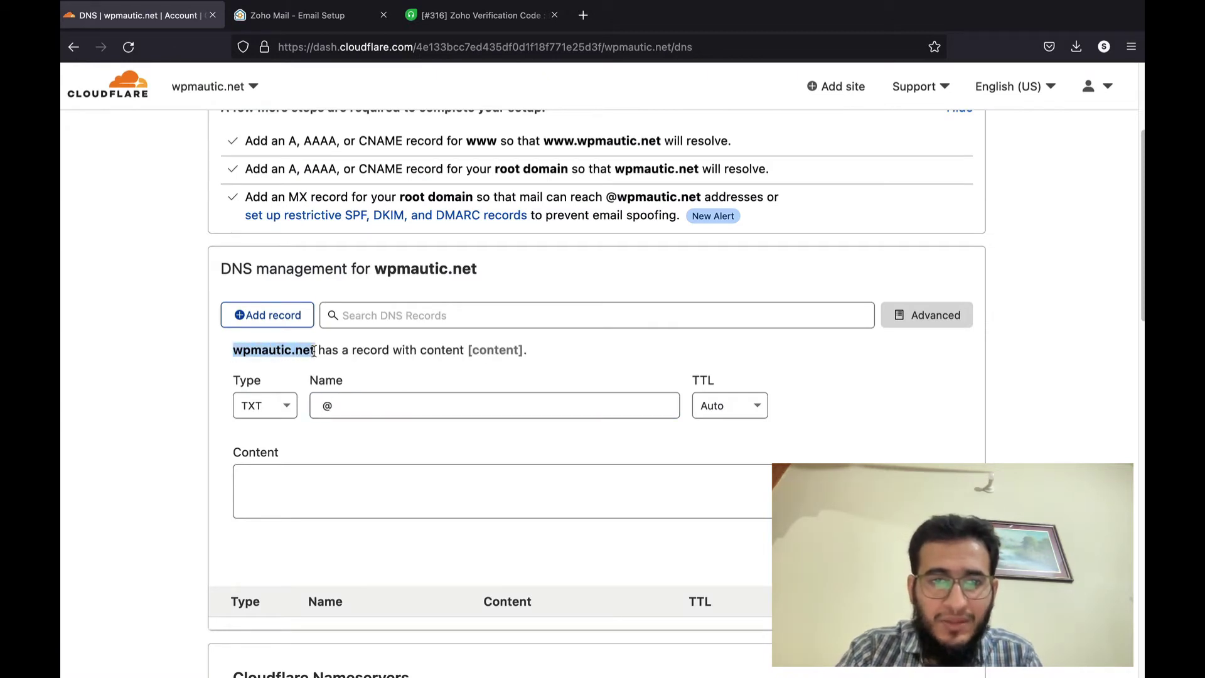
pyautogui.click(306, 477)
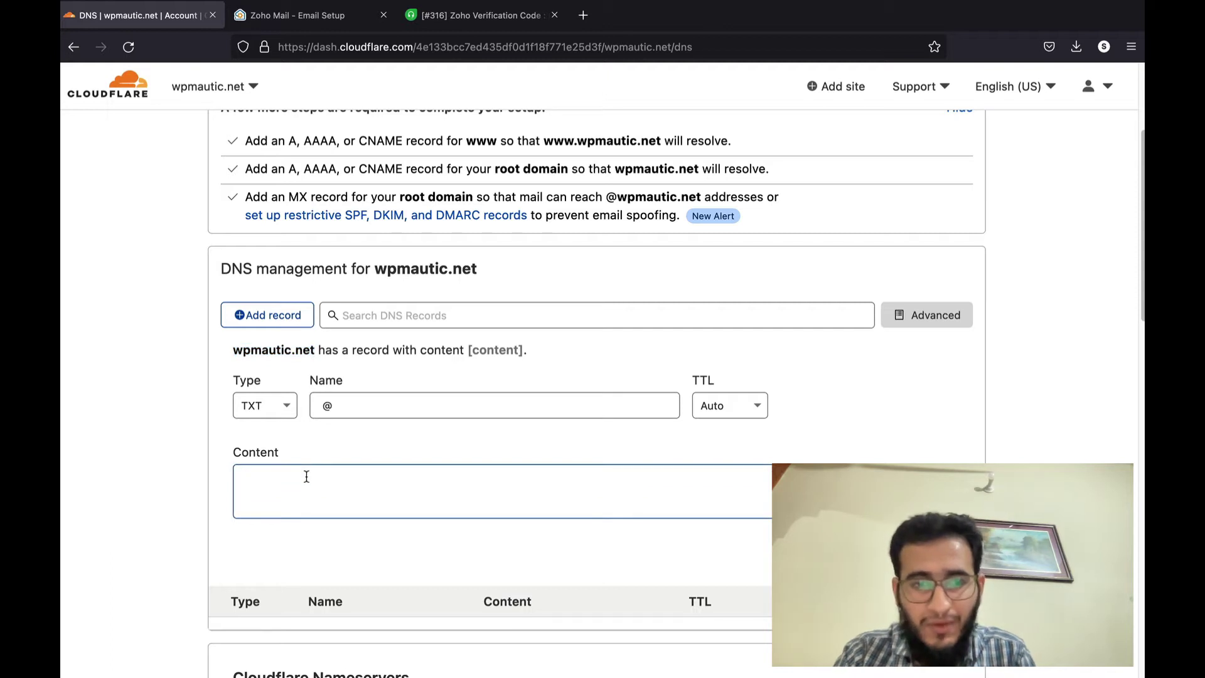
pyautogui.press('super+v')
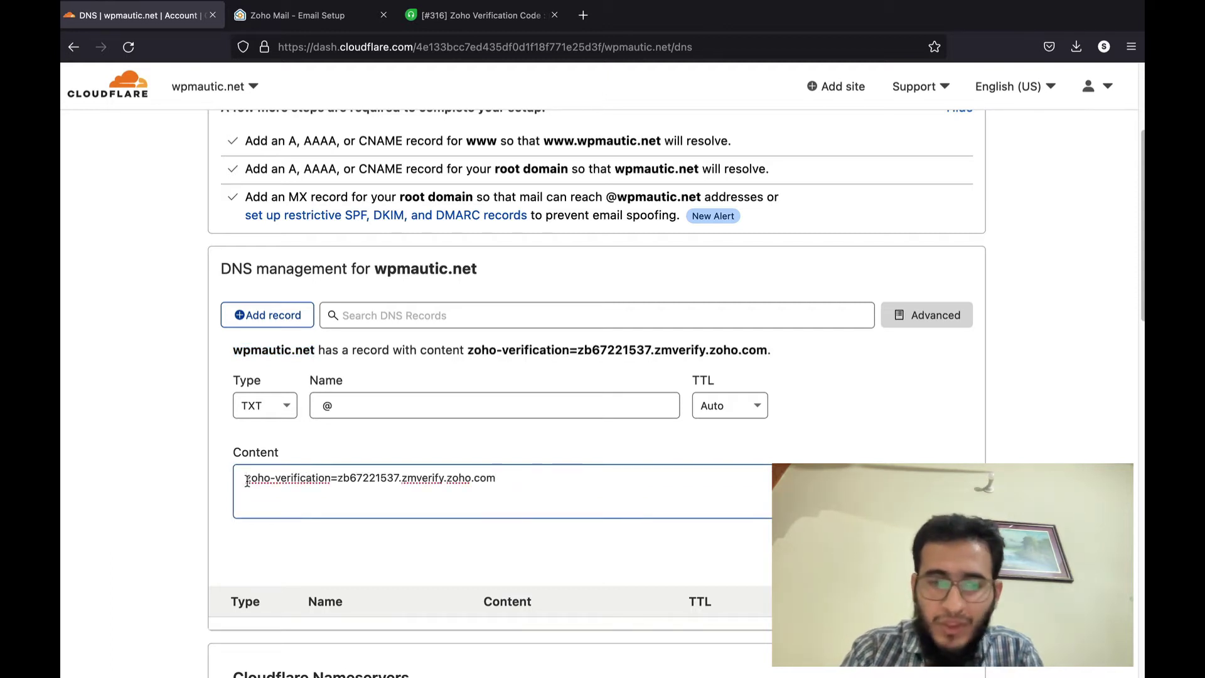
# - Save the TXT record and have Zoho verify the TXT record
pyautogui.click(246, 481)
pyautogui.press('BackSpace')
pyautogui.click(506, 483)
pyautogui.click(937, 552)
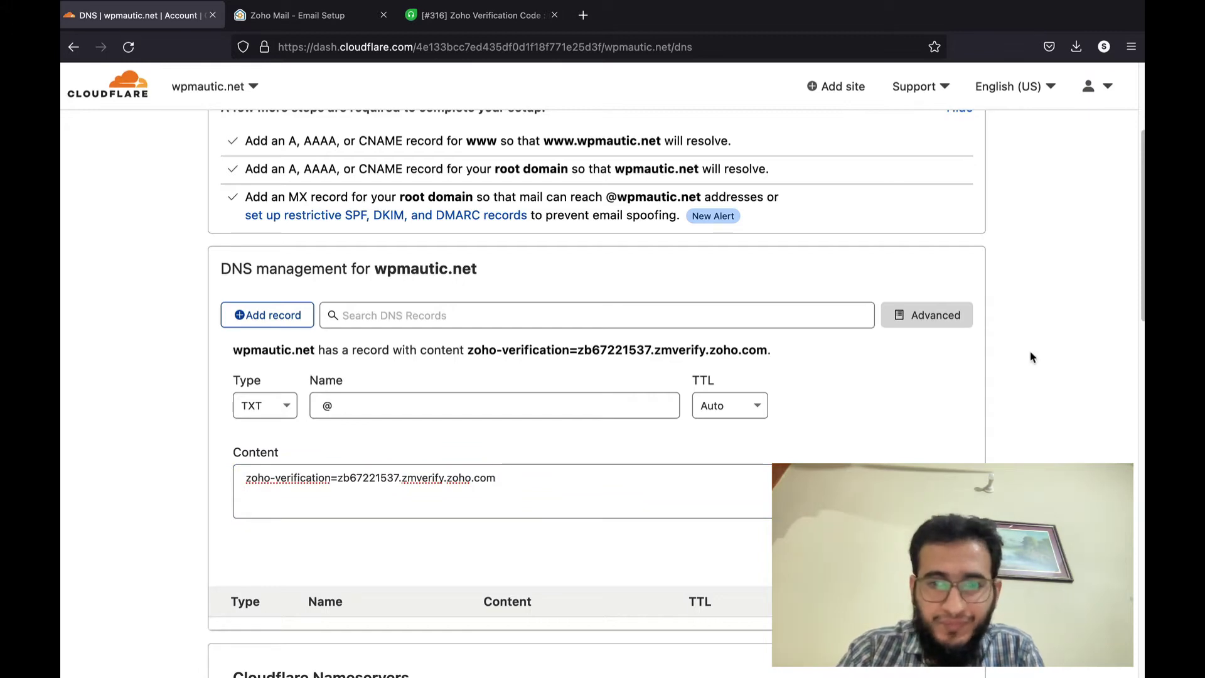
pyautogui.click(326, 17)
pyautogui.click(329, 472)
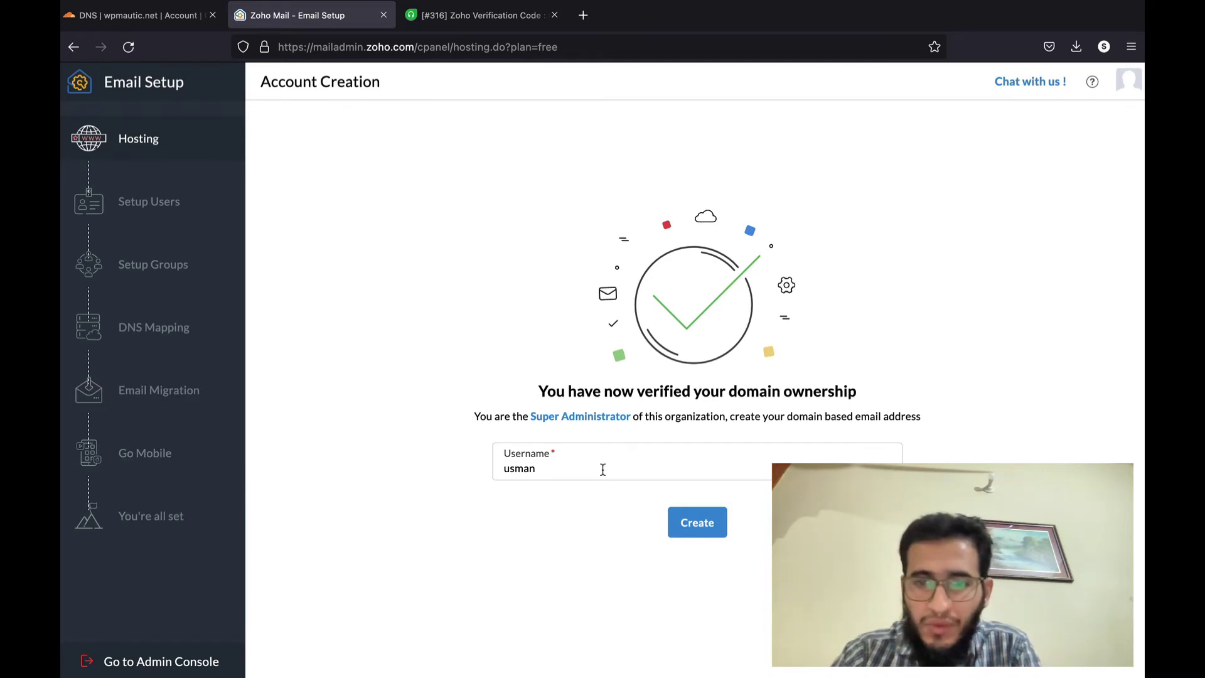
# - Create the first wpmautic.net mailbox, then continue to group setup
pyautogui.click(677, 520)
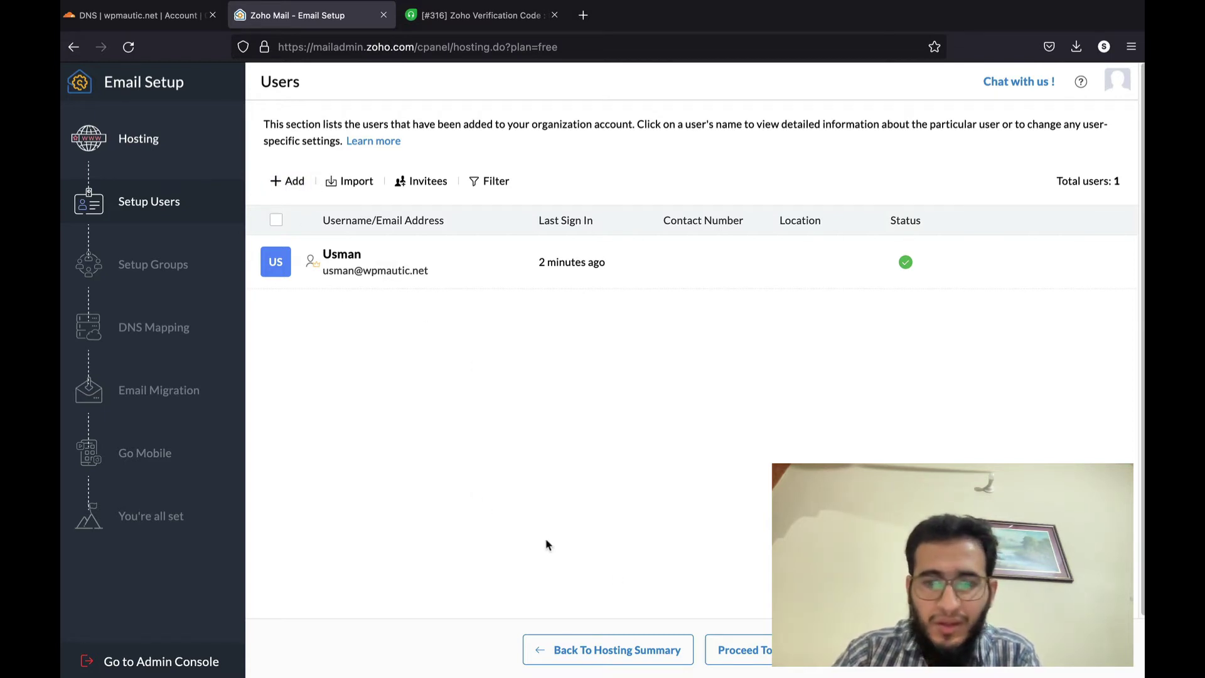
pyautogui.click(750, 652)
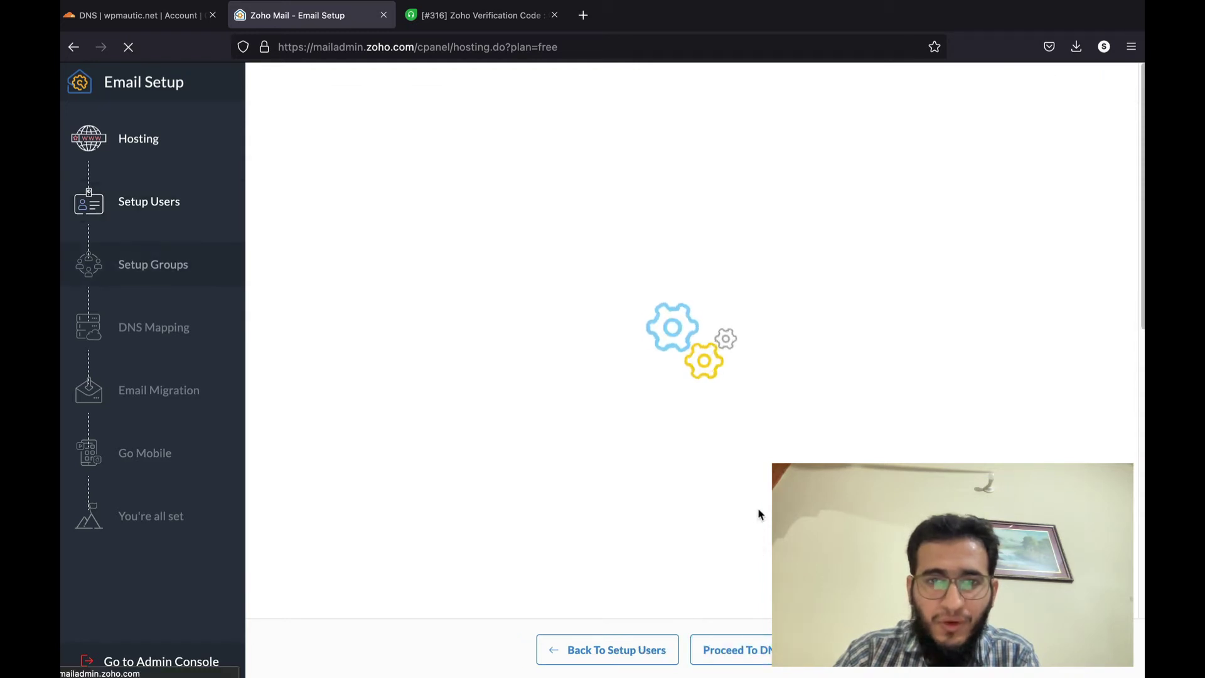
# - Skip groups to reach DNS Mapping and copy the mail server mx.zoho.com
pyautogui.click(746, 653)
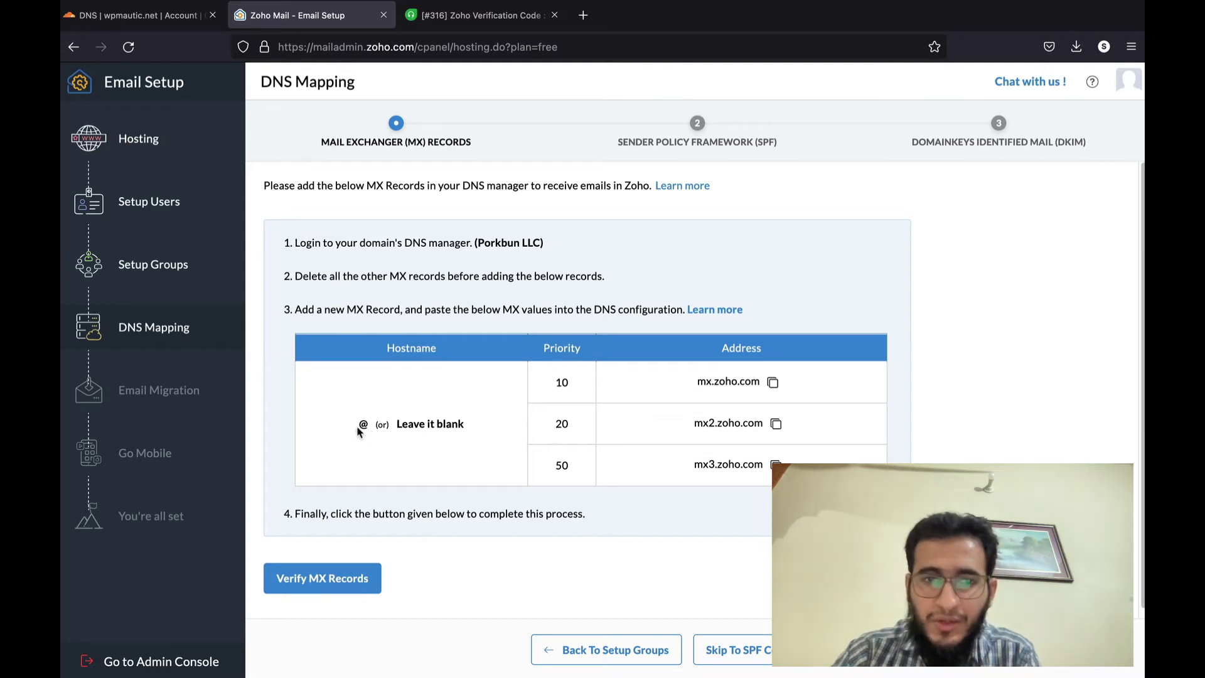
pyautogui.click(773, 382)
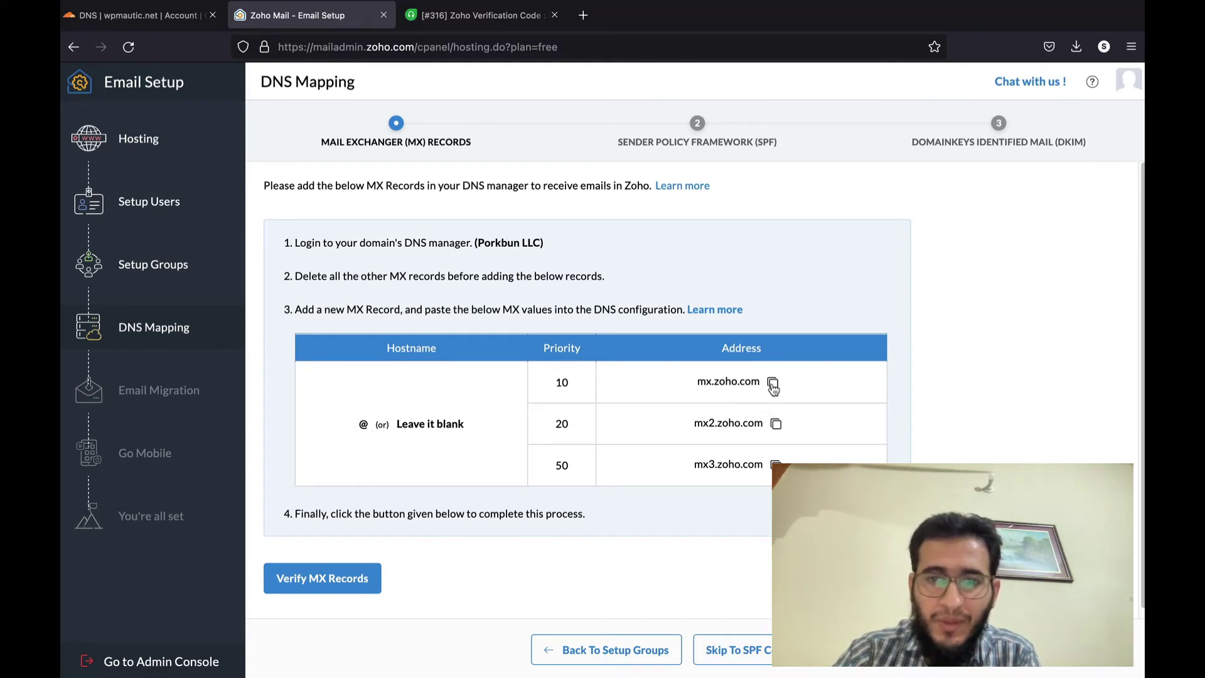
pyautogui.doubleClick(363, 425)
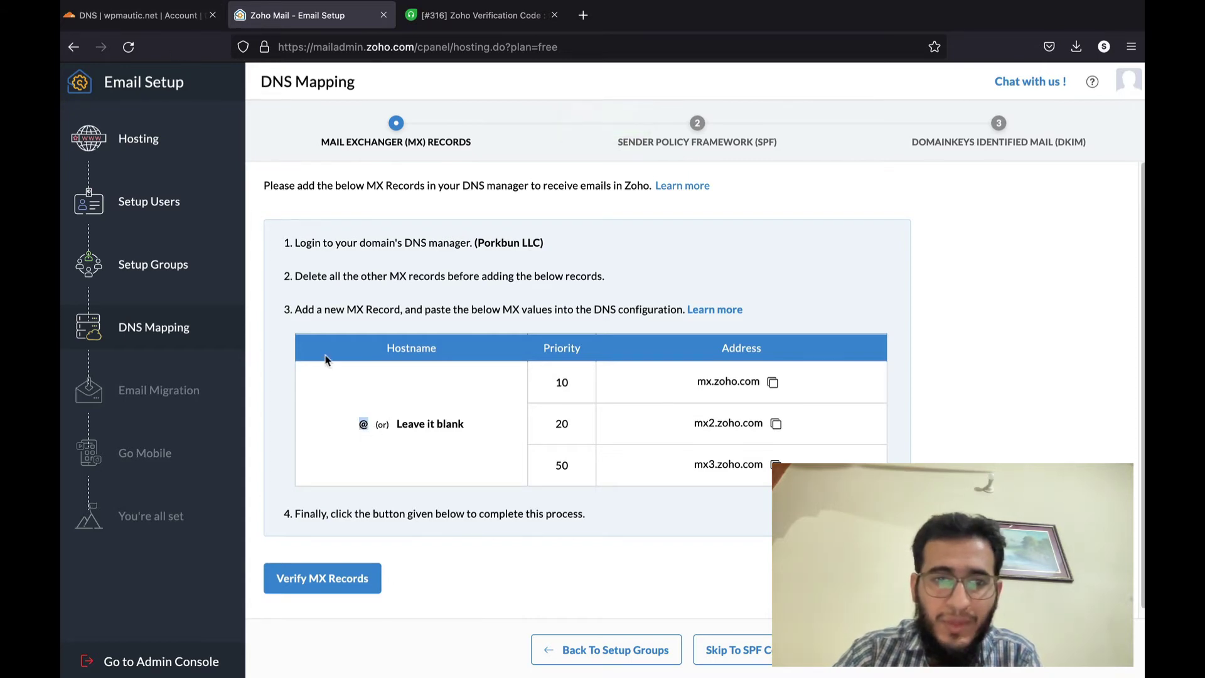
pyautogui.click(141, 15)
# - Add an @ MX record pointing to mx.zoho.com with priority 10
pyautogui.click(252, 310)
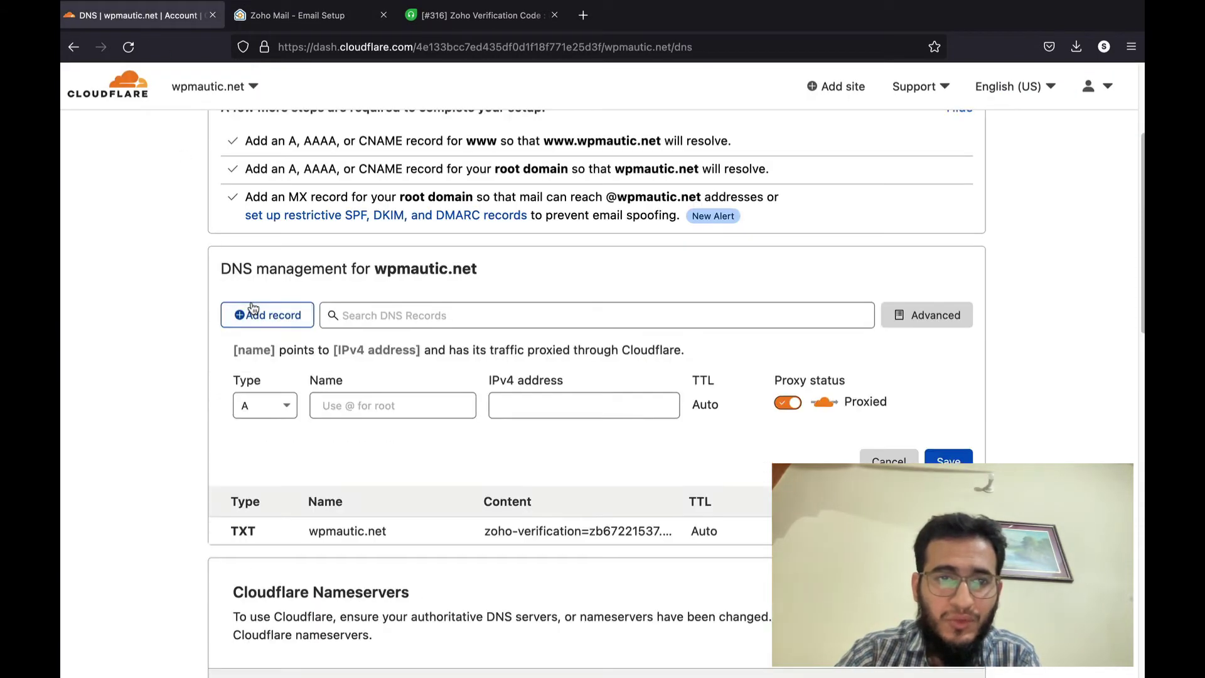
pyautogui.click(266, 405)
pyautogui.write('mx')
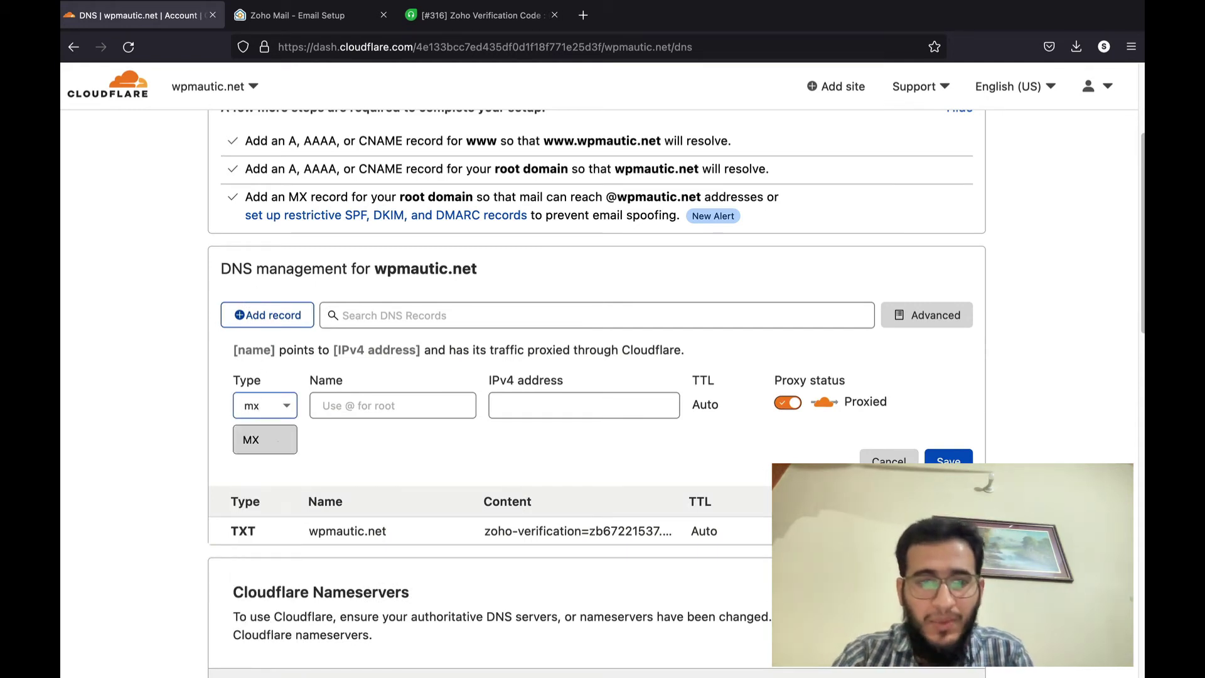
pyautogui.click(269, 441)
pyautogui.click(360, 405)
pyautogui.write('@')
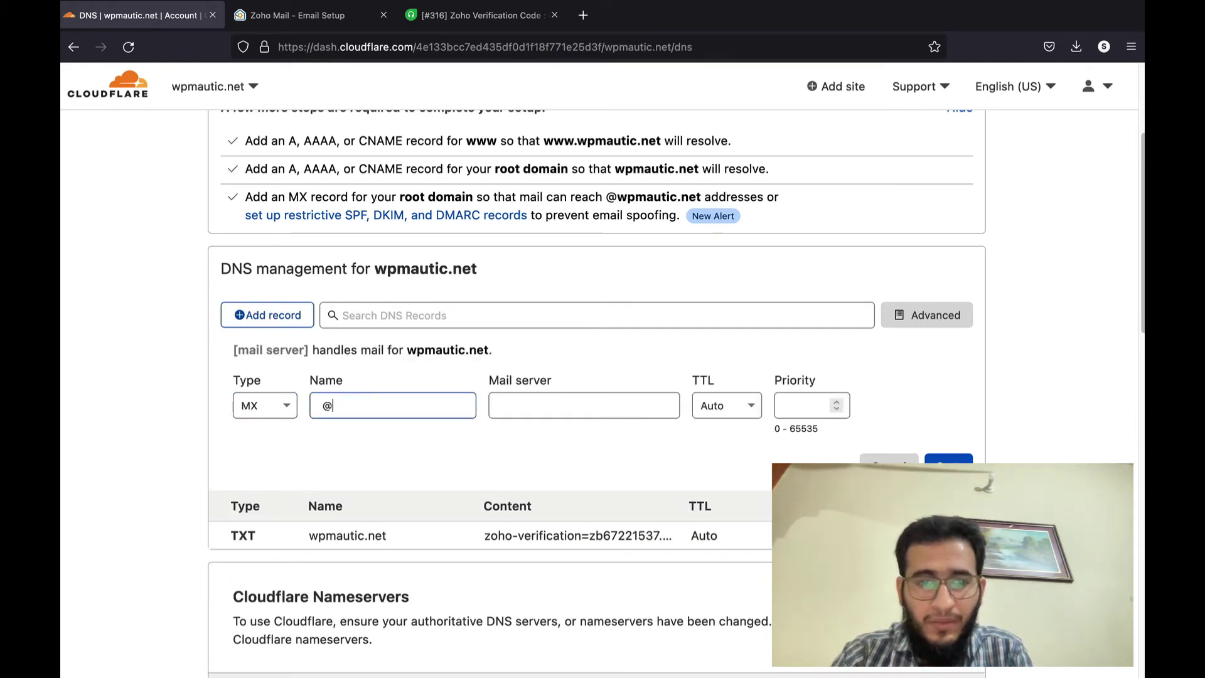
pyautogui.click(598, 396)
pyautogui.hotkey('ctrl', 'v')
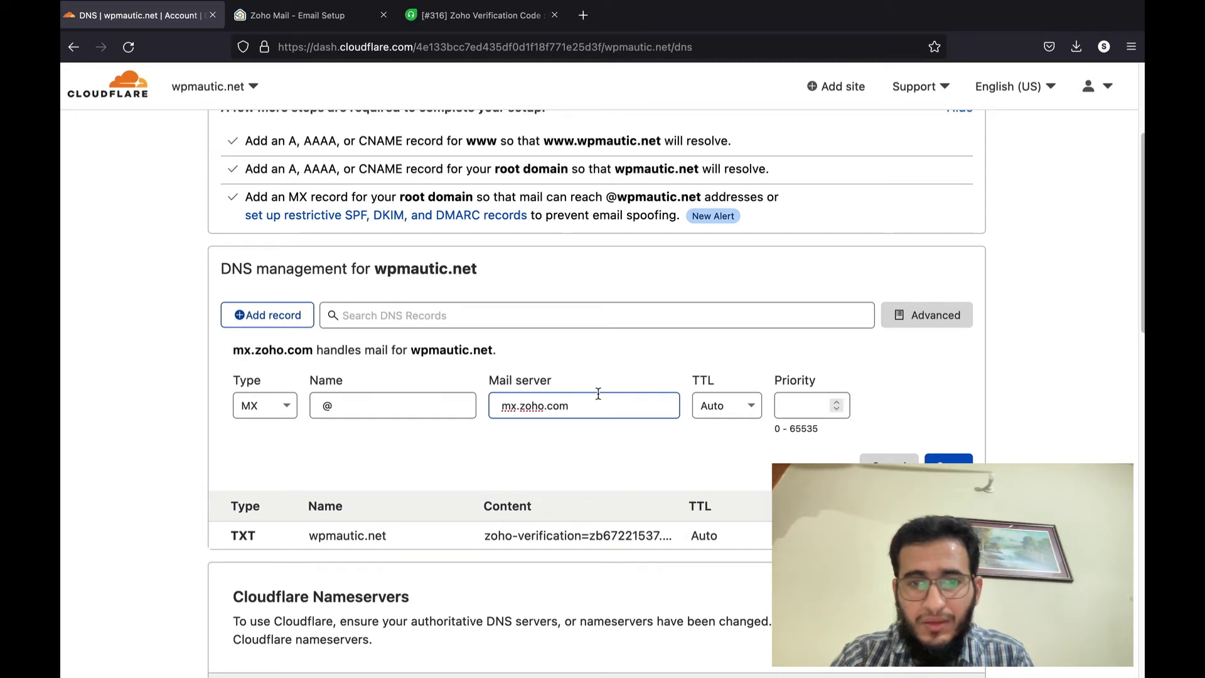
pyautogui.click(497, 407)
pyautogui.press('BackSpace')
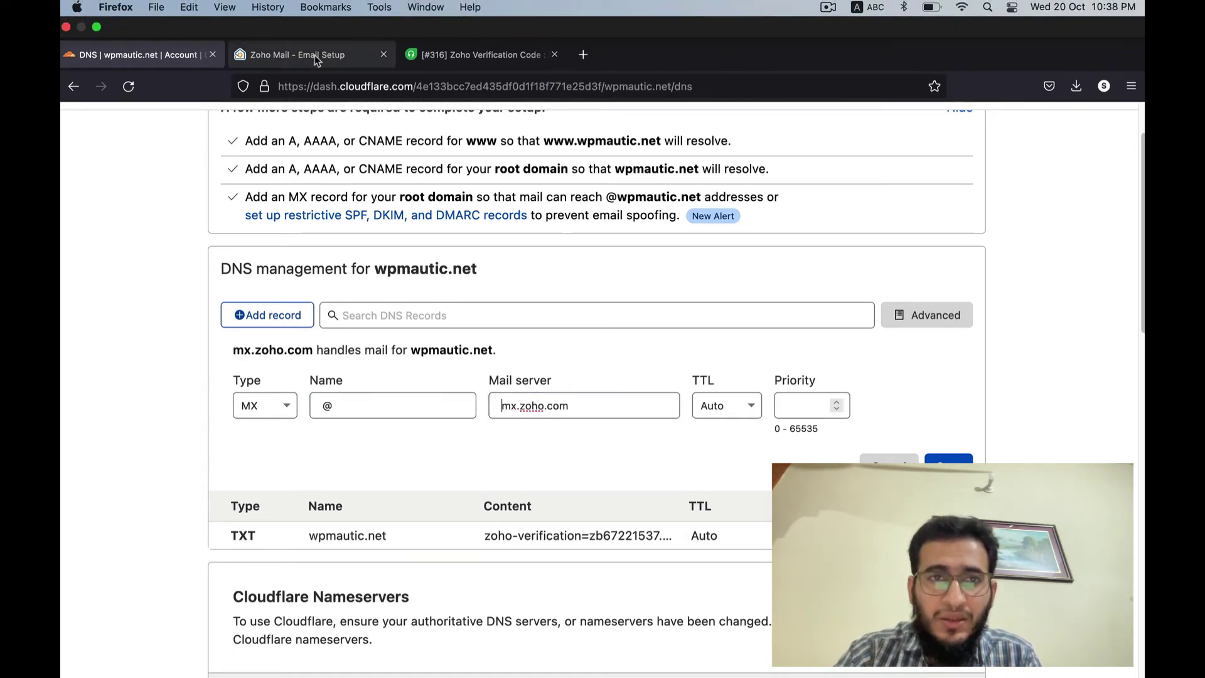
pyautogui.click(338, 55)
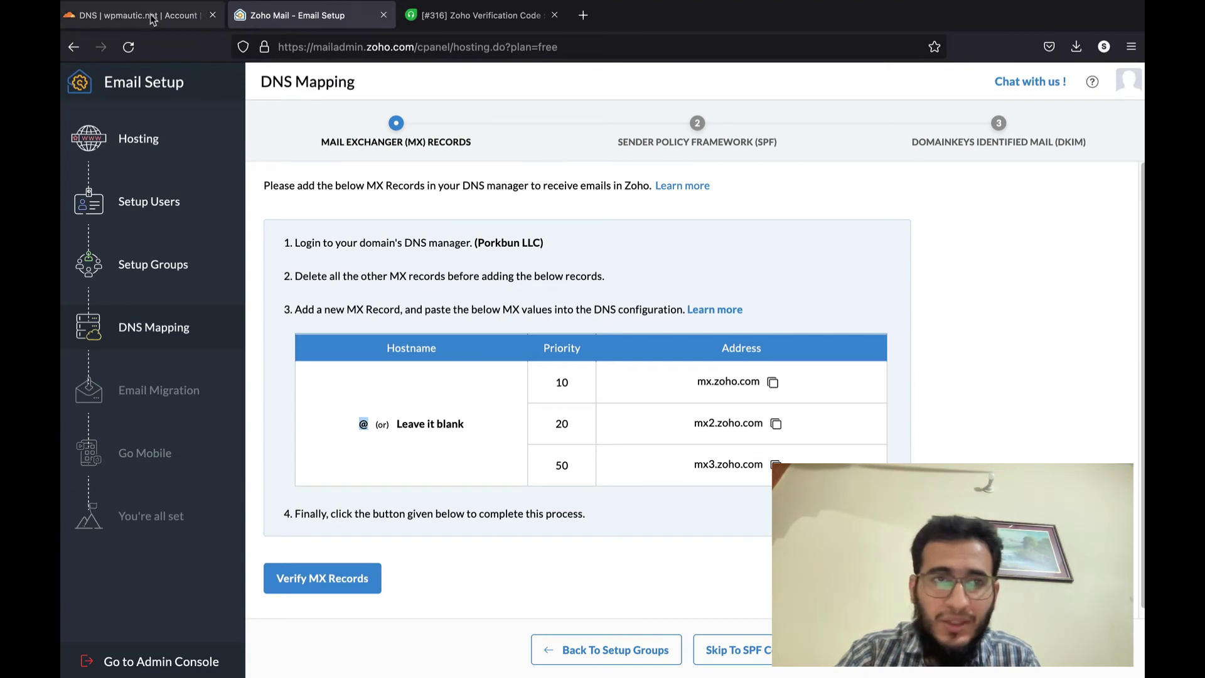
pyautogui.click(148, 15)
pyautogui.click(803, 406)
pyautogui.write('10')
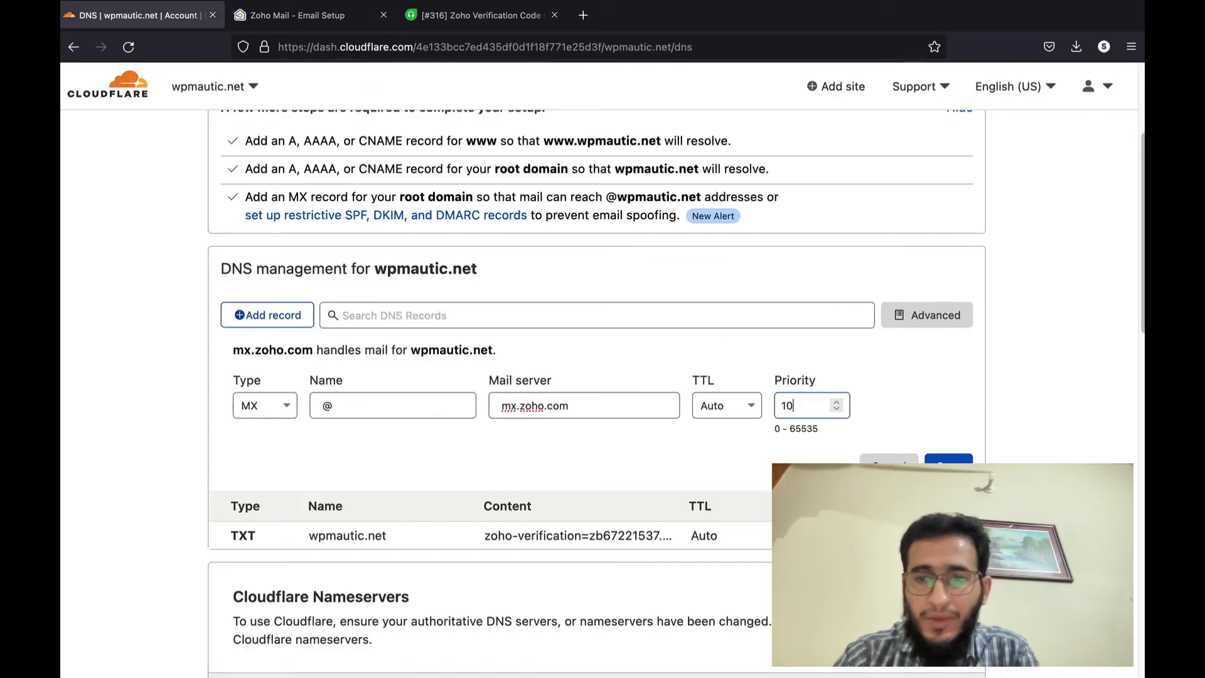
pyautogui.press('Return')
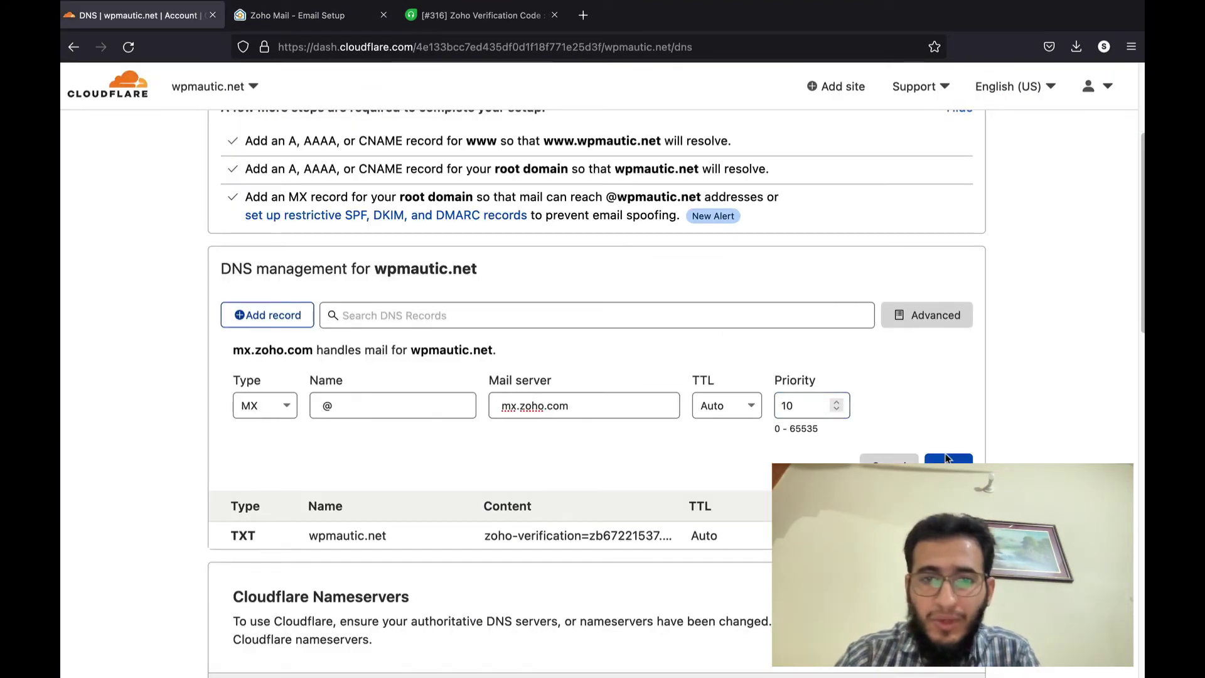
# - Add and save an @ MX record pointing to mx2.zoho.com with priority 20
pyautogui.click(314, 18)
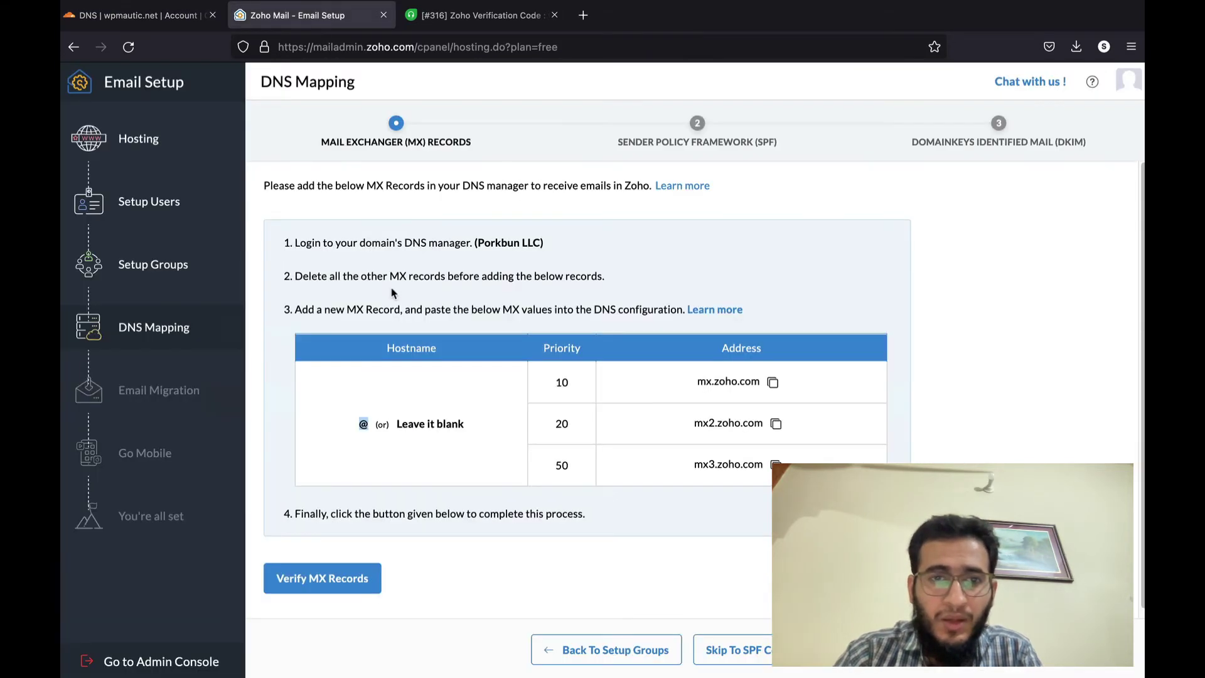
pyautogui.click(776, 423)
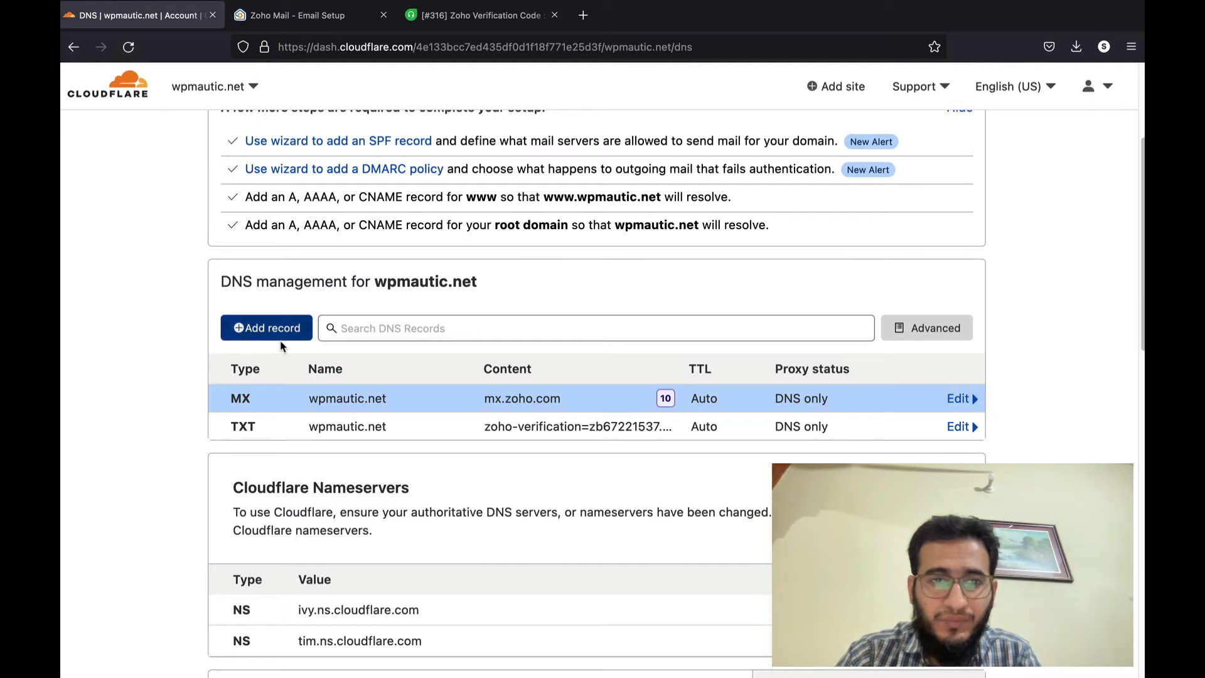
pyautogui.click(279, 338)
pyautogui.click(325, 409)
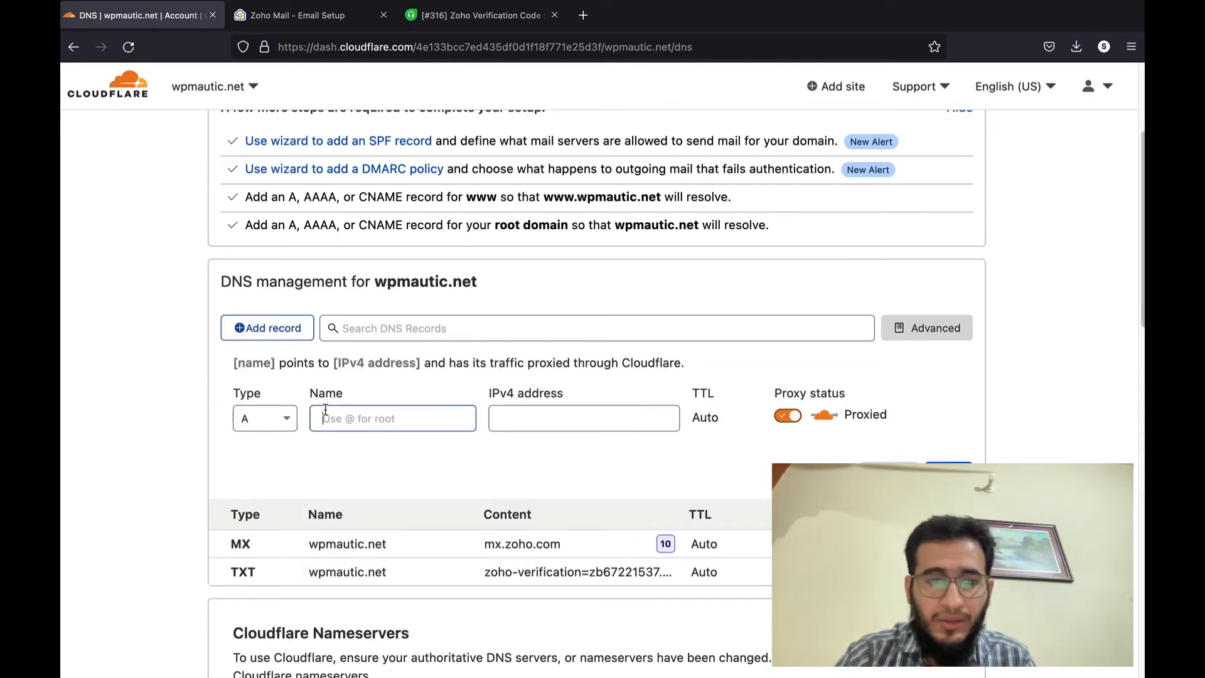
pyautogui.click(280, 417)
pyautogui.write('mx')
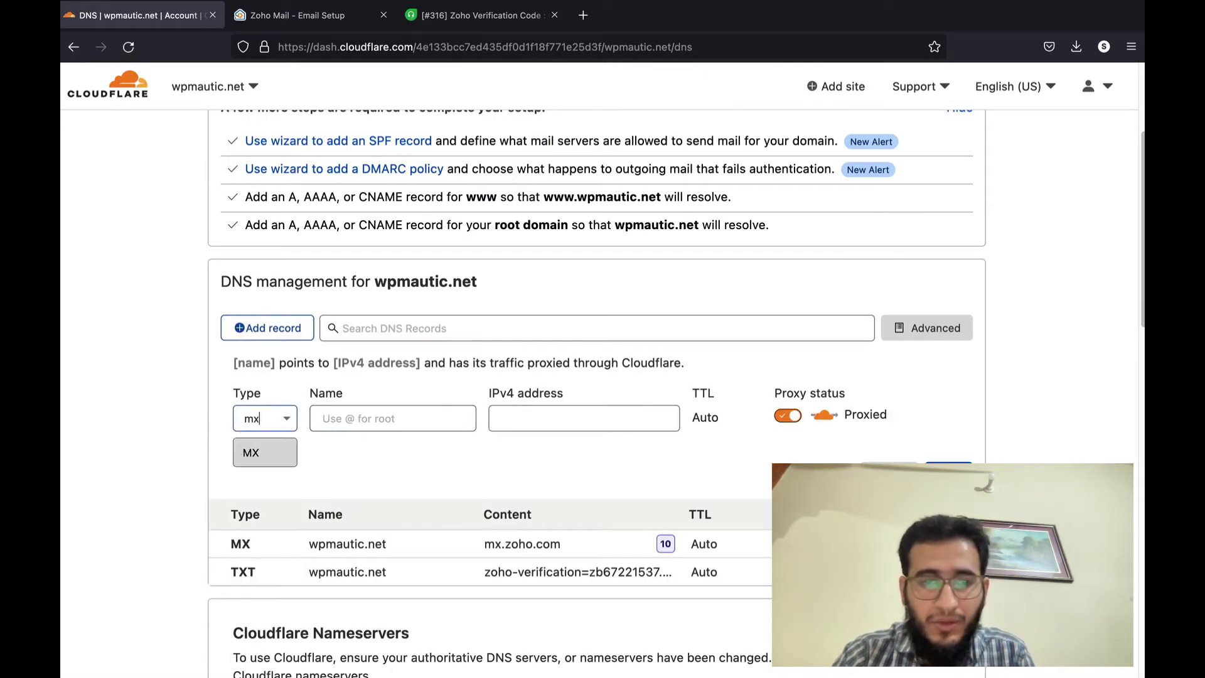
pyautogui.click(281, 448)
pyautogui.click(331, 426)
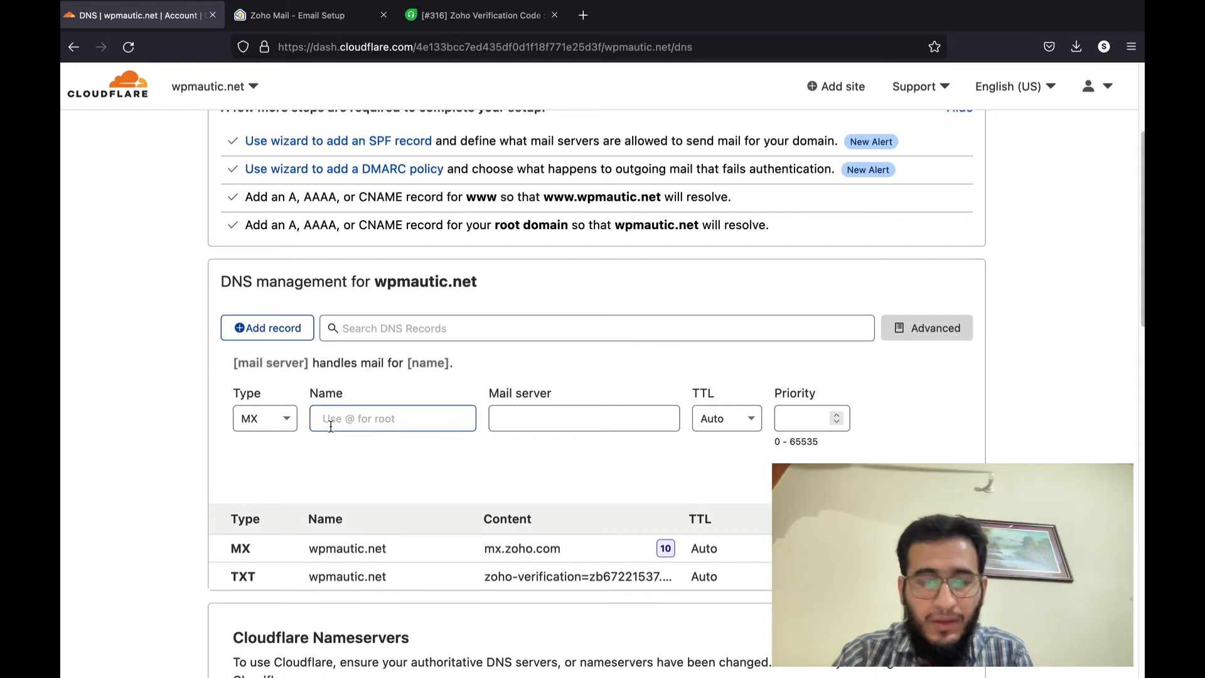
pyautogui.write('@')
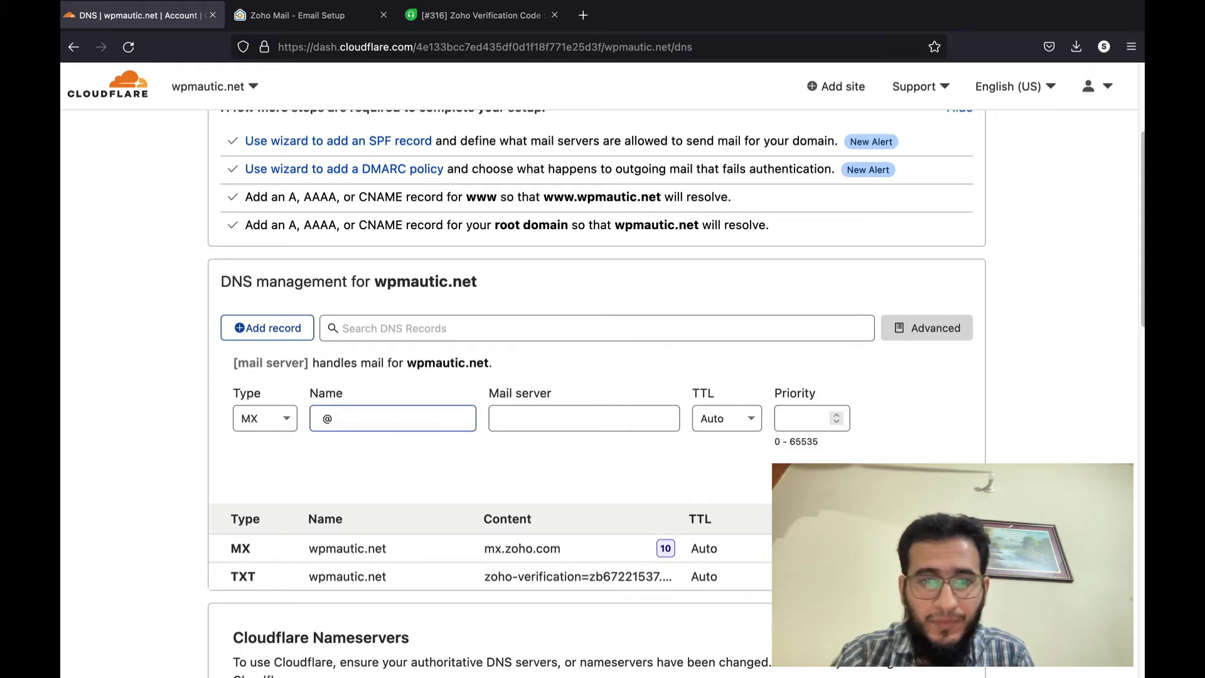
pyautogui.click(577, 430)
pyautogui.press('super+v')
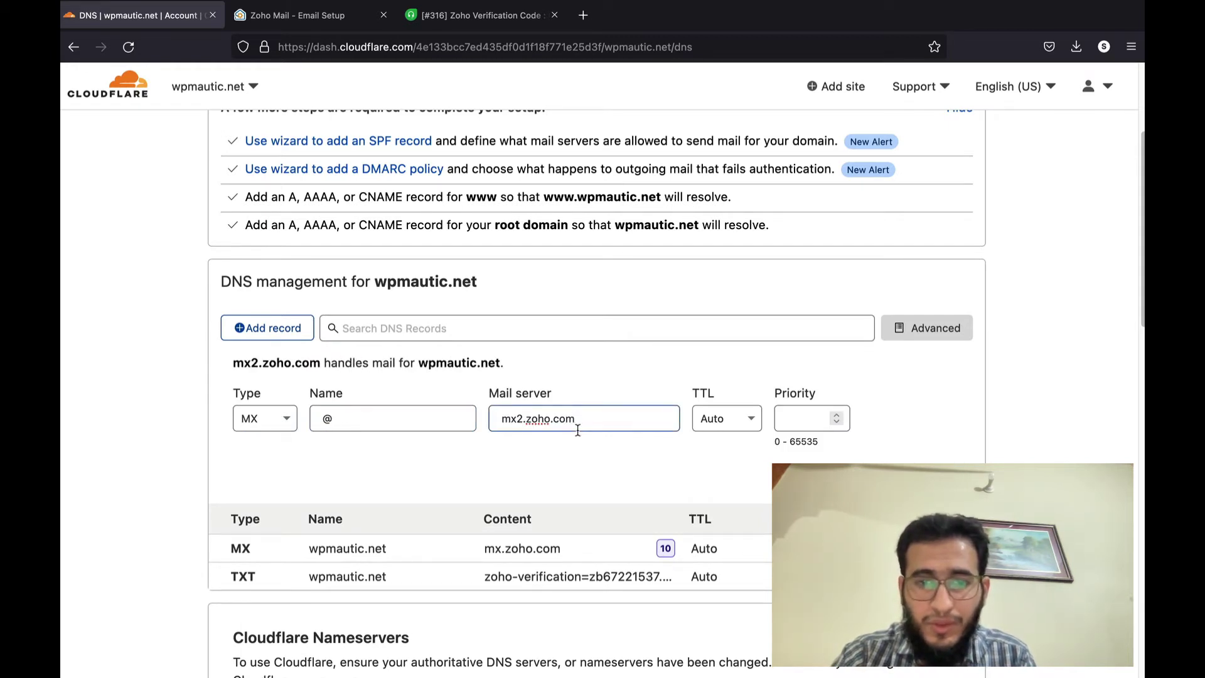
pyautogui.click(835, 416)
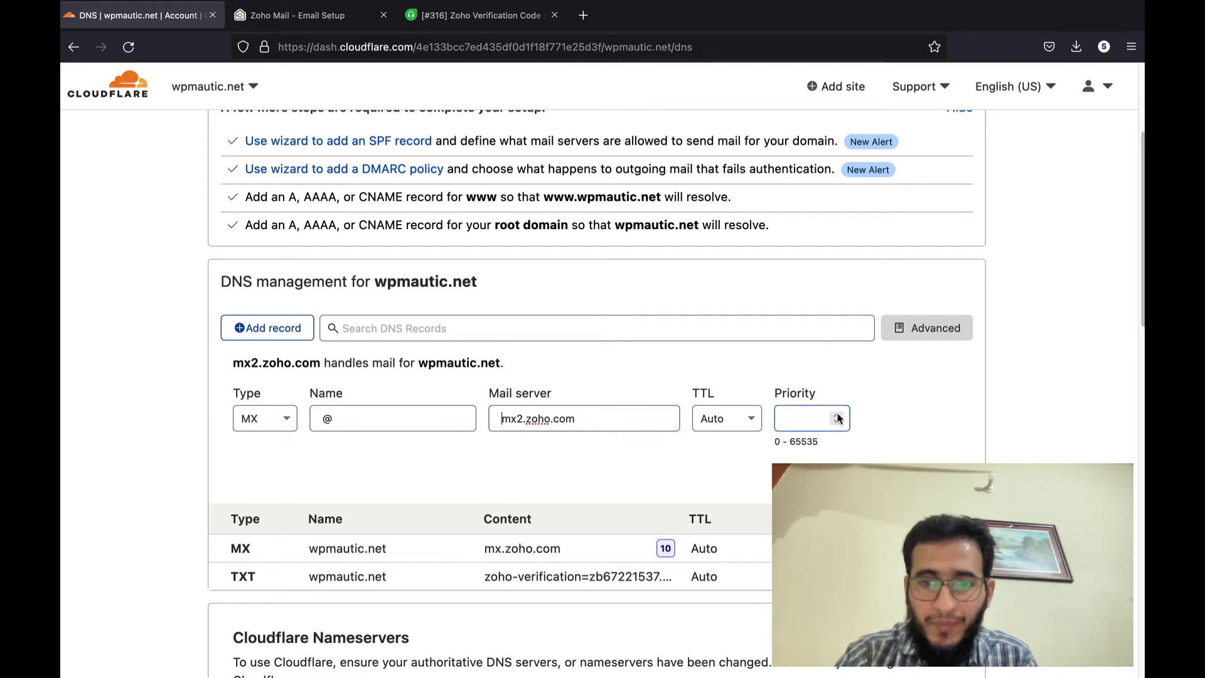
pyautogui.press('BackSpace')
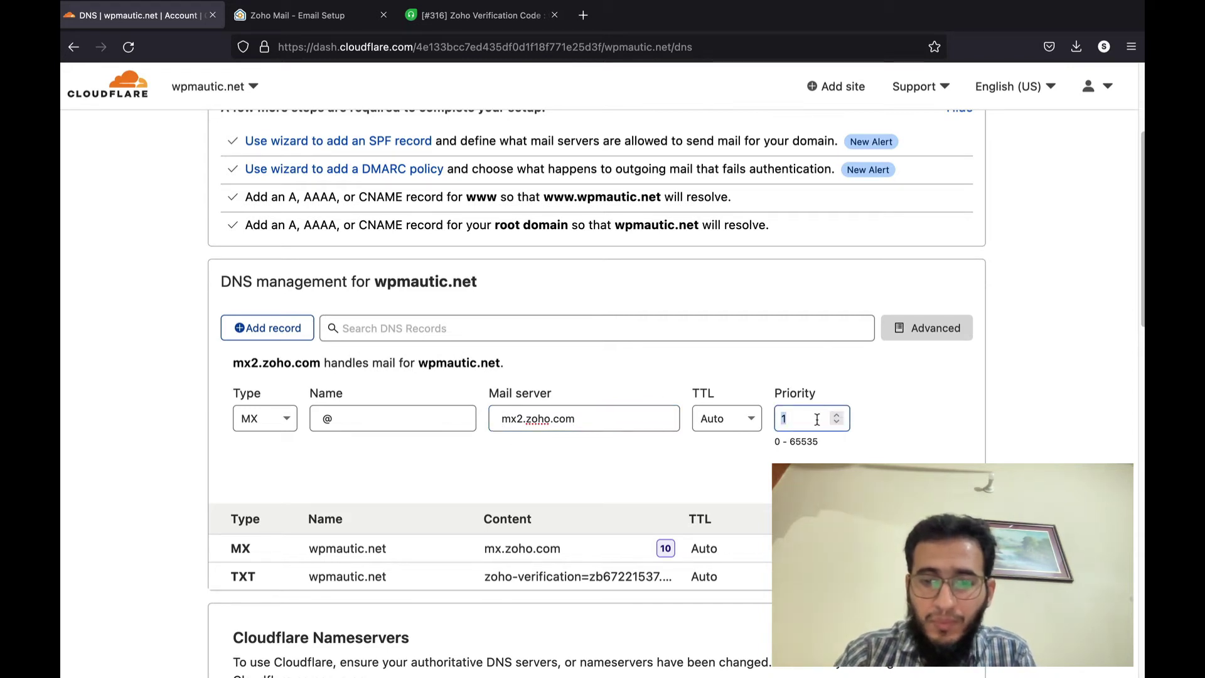
pyautogui.write('20')
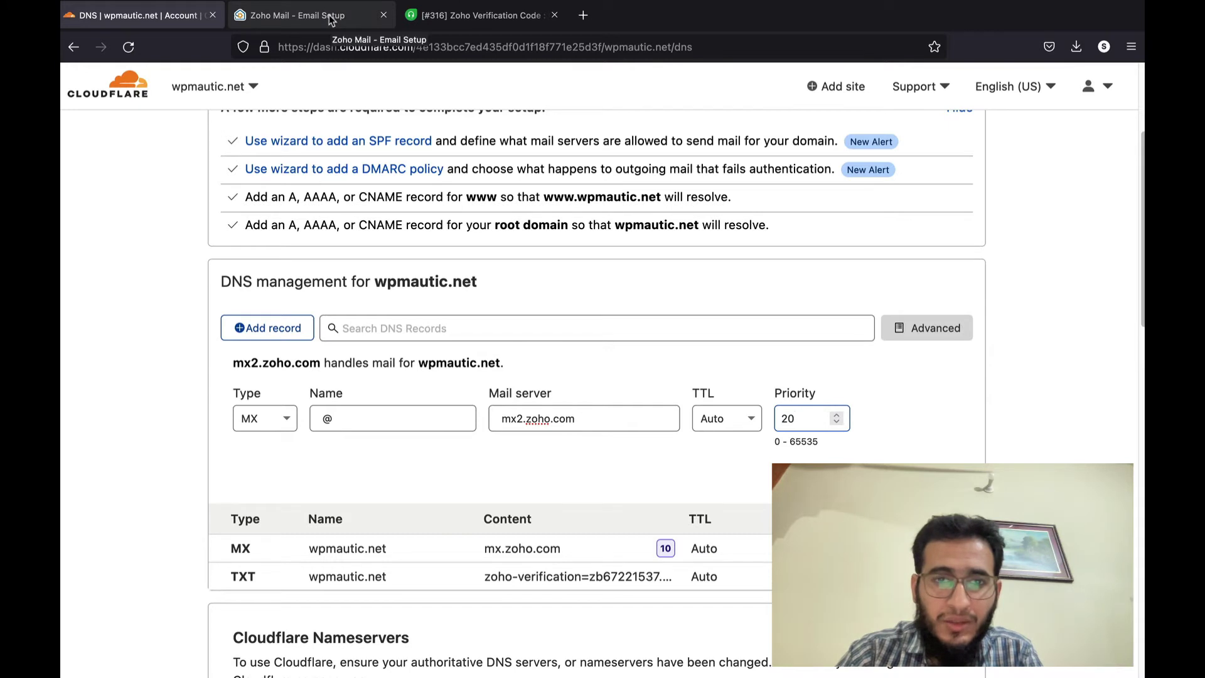
pyautogui.click(295, 15)
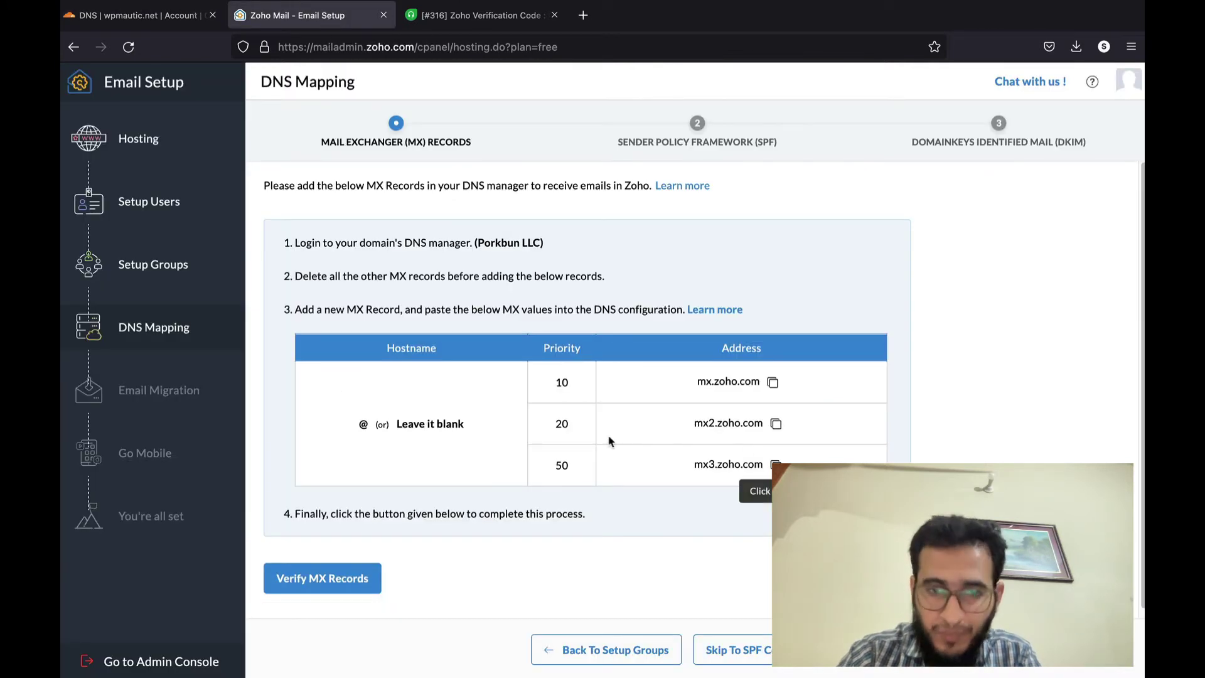
pyautogui.click(776, 464)
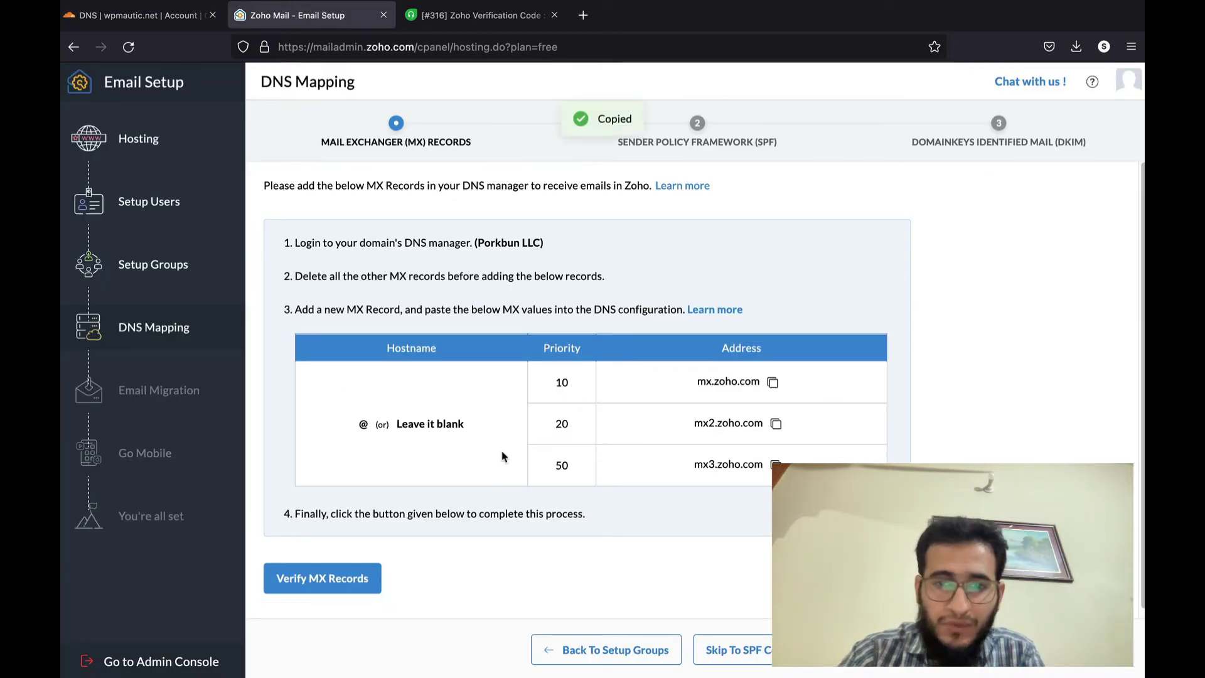
pyautogui.click(138, 15)
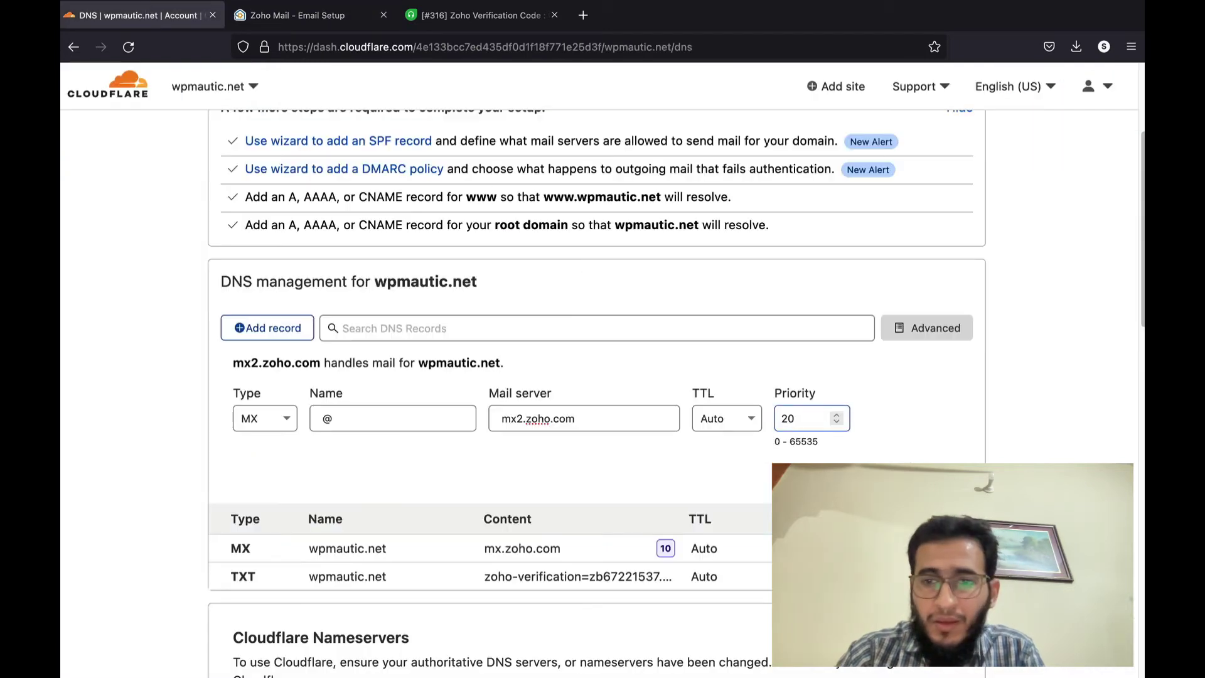
pyautogui.click(482, 460)
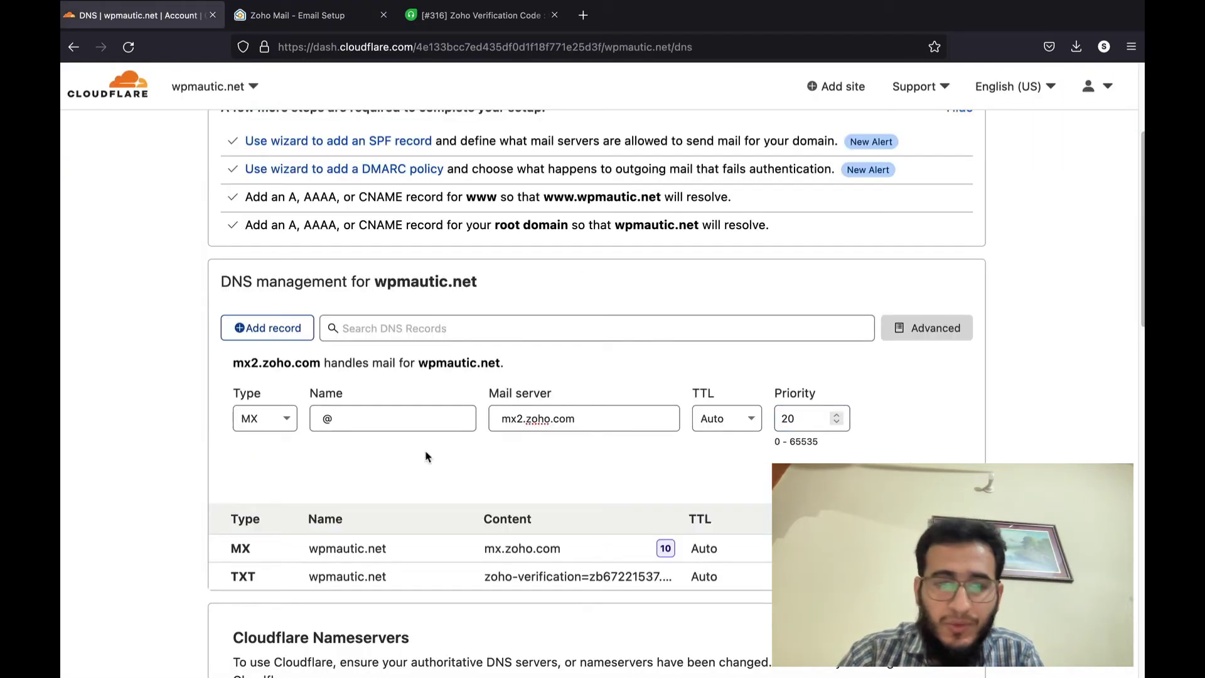
pyautogui.click(302, 338)
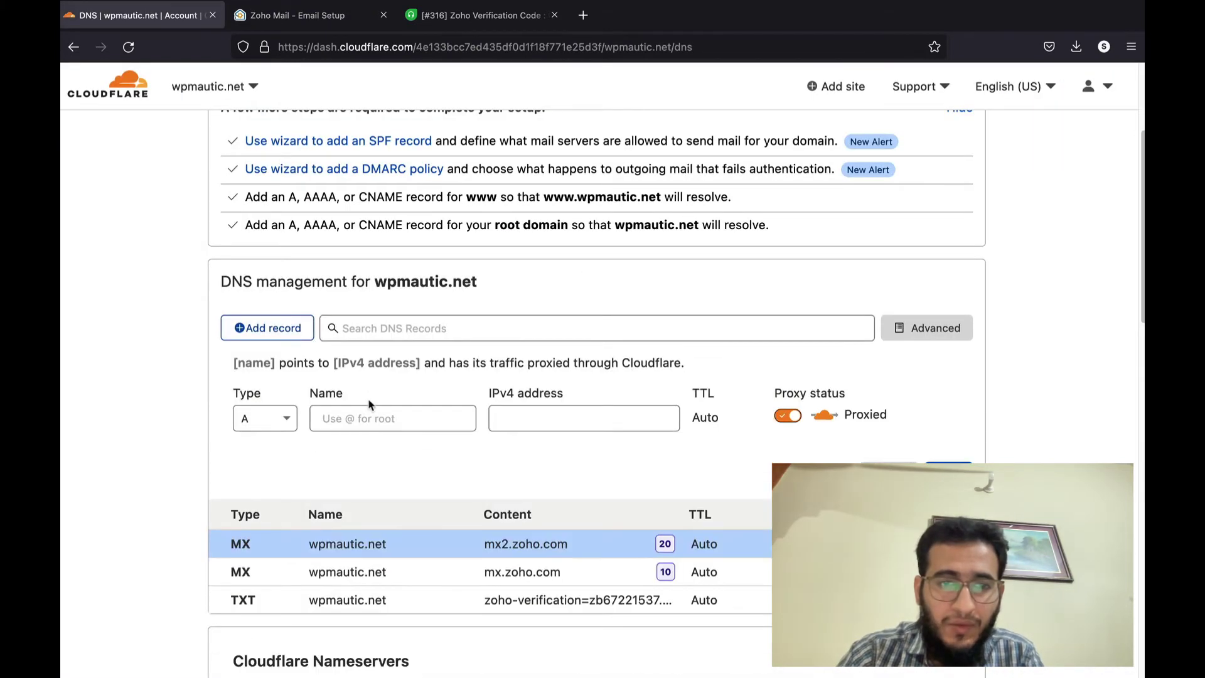
# - Add and save an @ MX record pointing to mx3.zoho.com with priority 50
pyautogui.click(367, 417)
pyautogui.write('@')
pyautogui.click(533, 417)
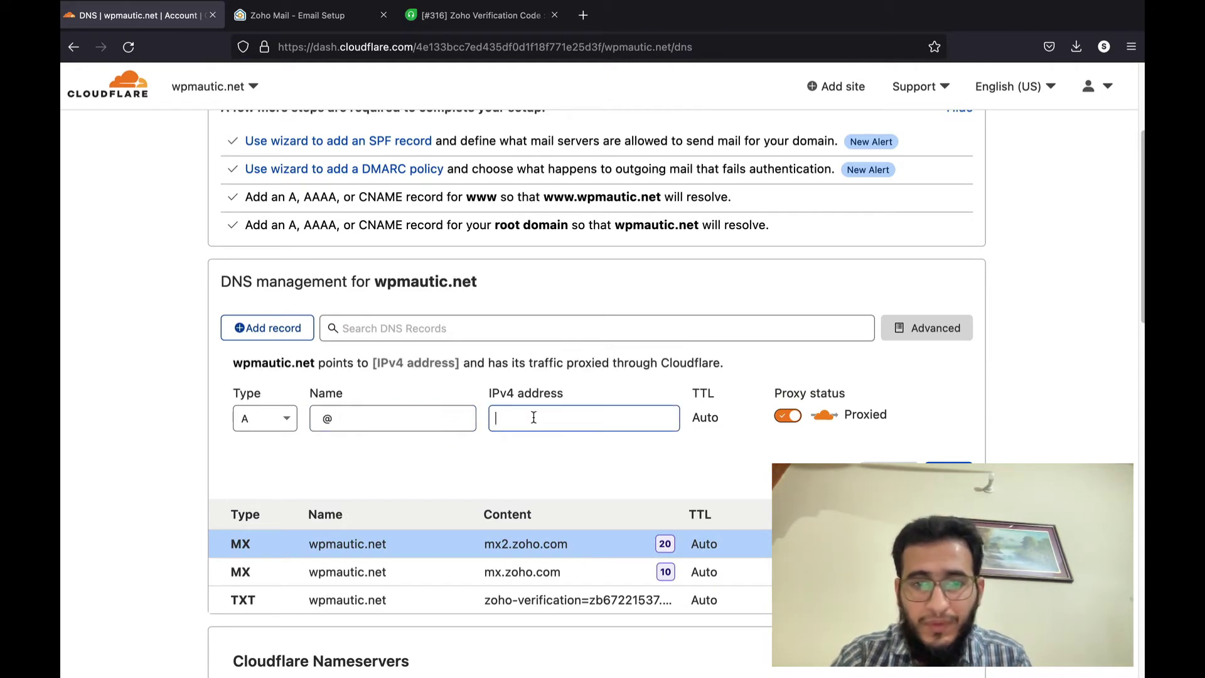
pyautogui.press('super+v')
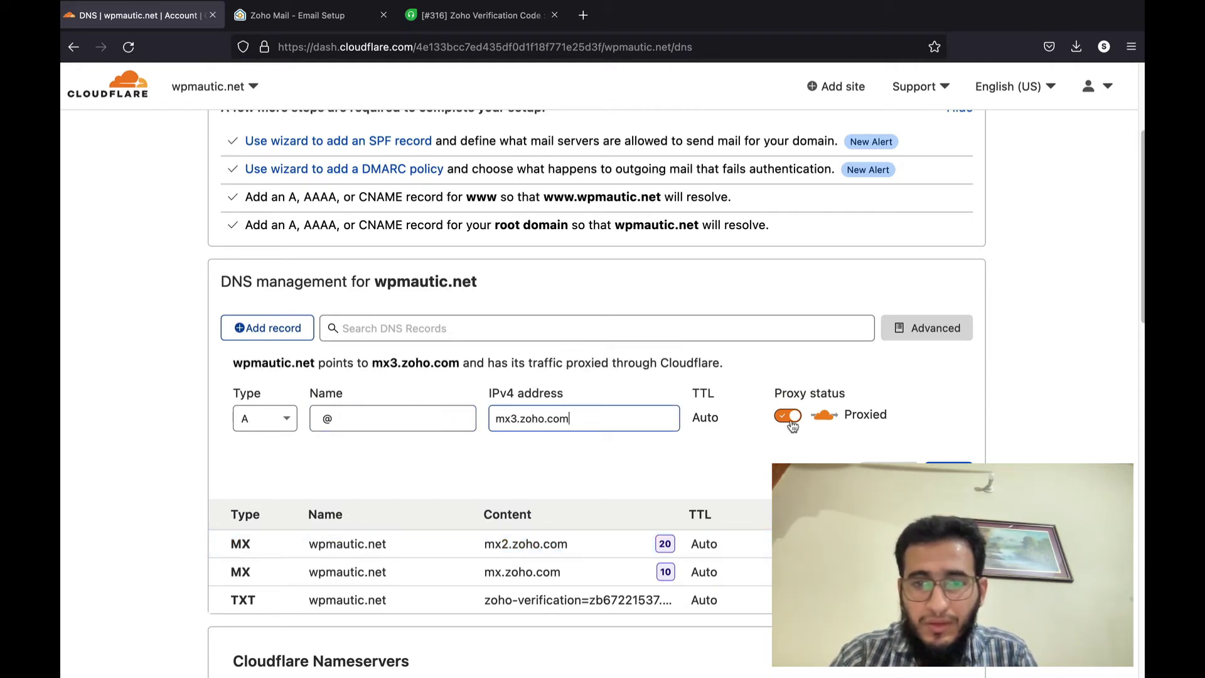
pyautogui.click(261, 429)
pyautogui.write('mx')
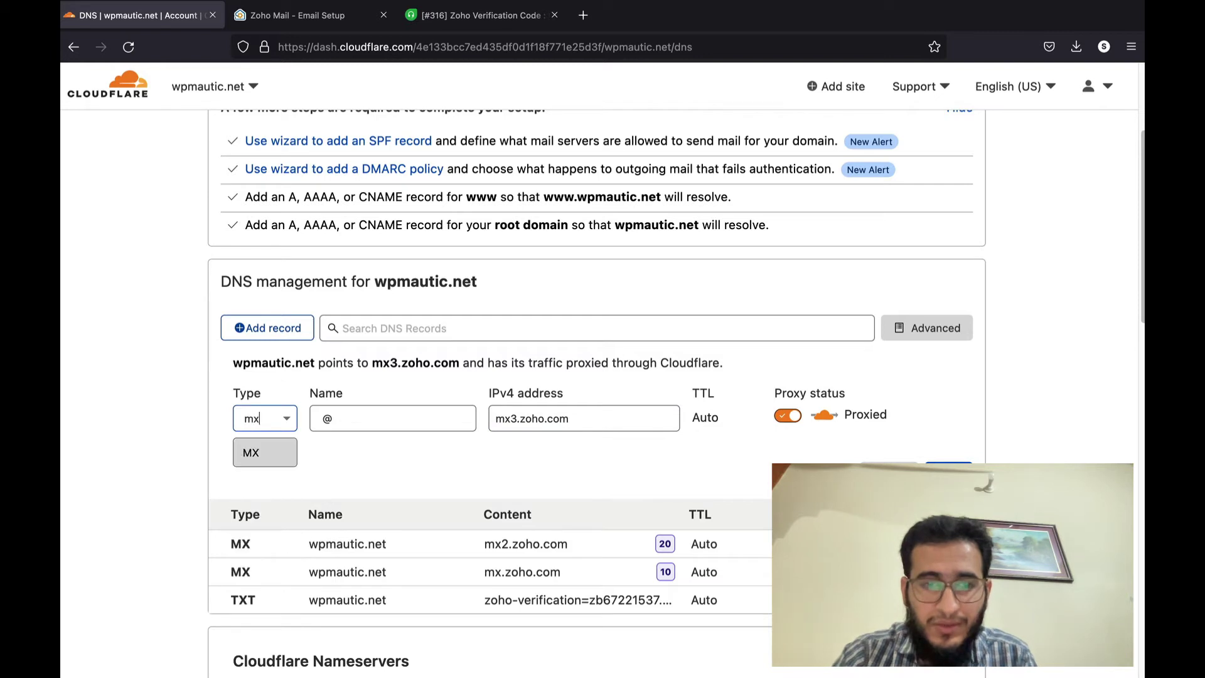
pyautogui.click(264, 451)
pyautogui.click(547, 425)
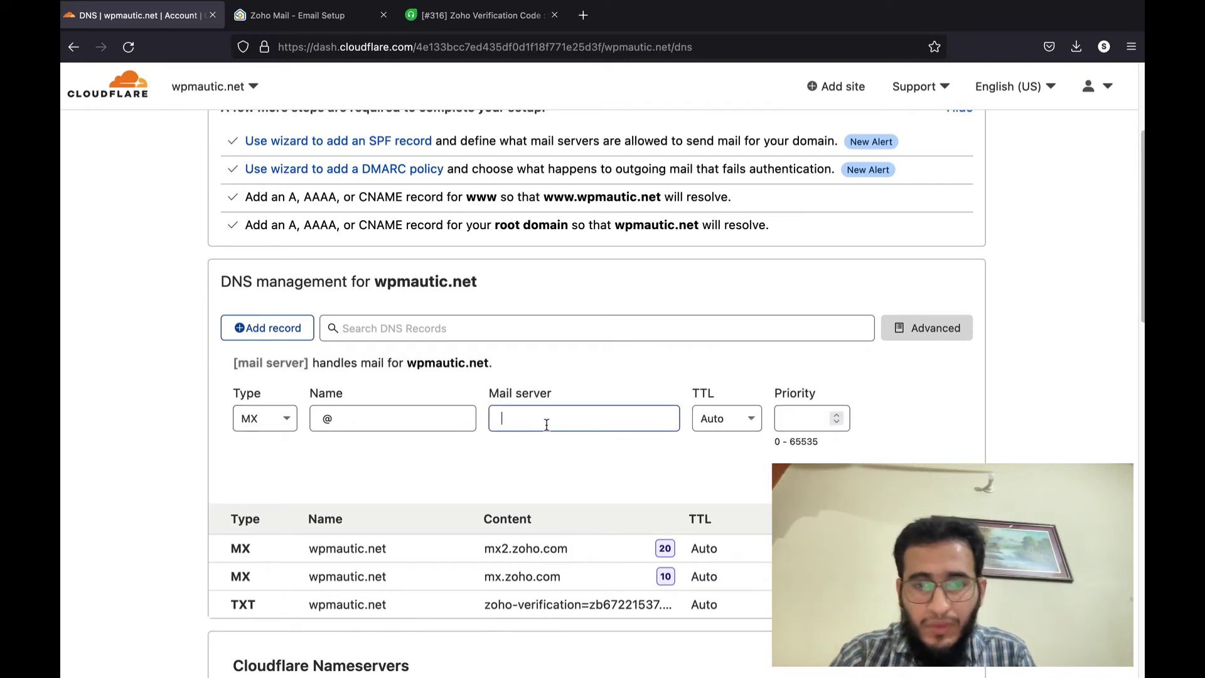
pyautogui.press('super+v')
pyautogui.press('Tab')
pyautogui.press('Tab')
pyautogui.write('5')
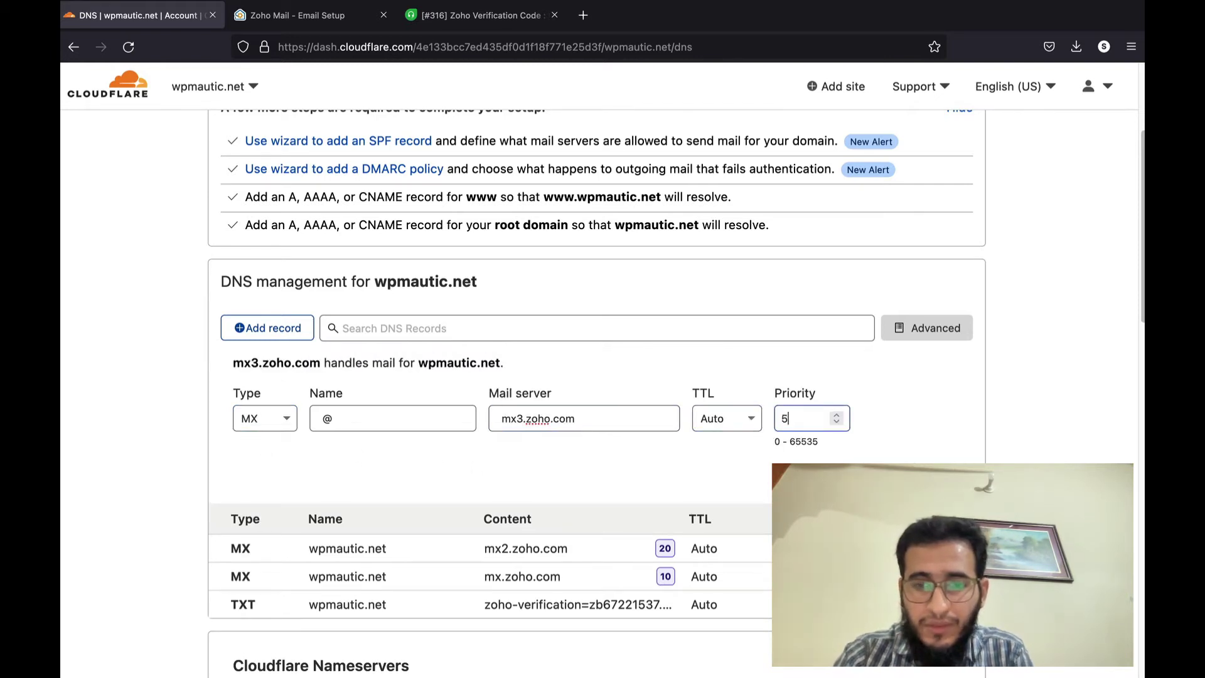
pyautogui.write('0')
pyautogui.press('Tab')
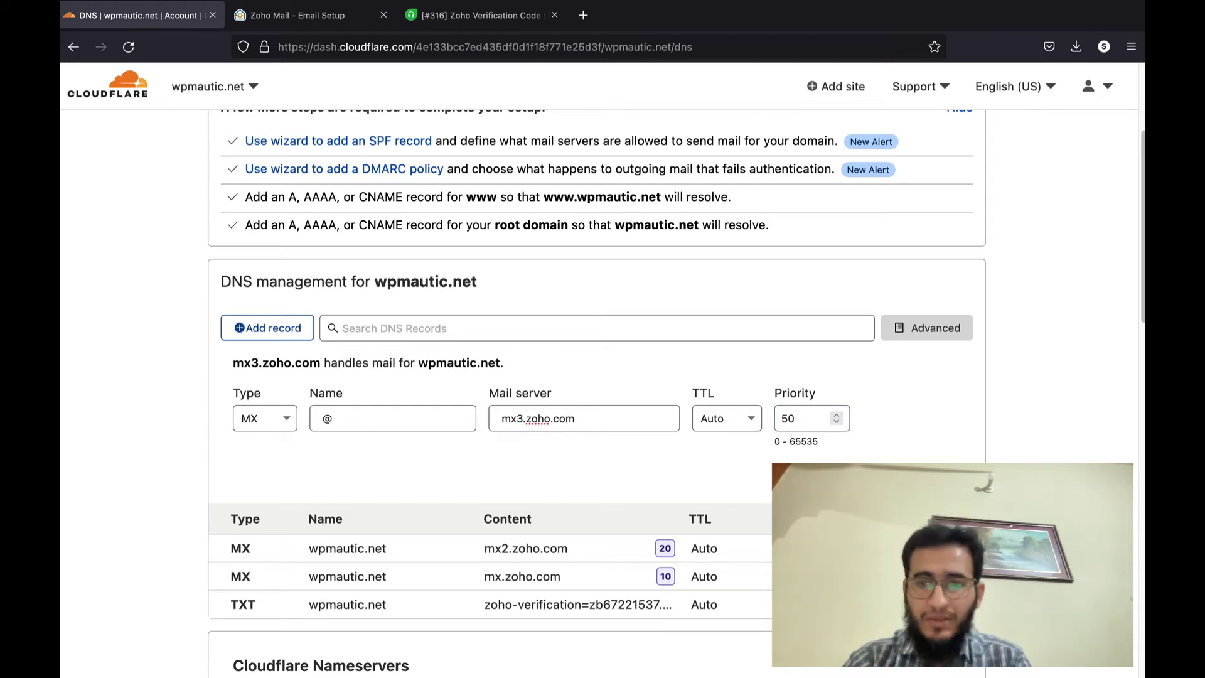
pyautogui.click(946, 478)
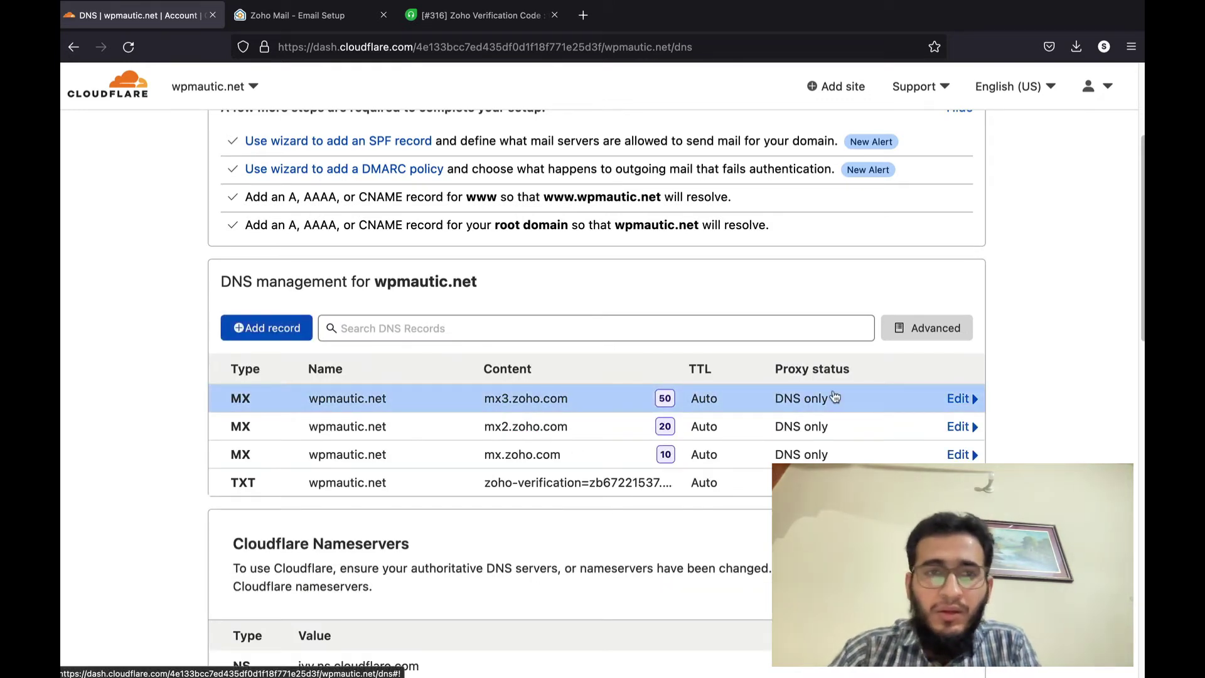
# - Verify the MX records, then copy the SPF TXT value v=spf1 include:zoho.com ~all
pyautogui.click(339, 15)
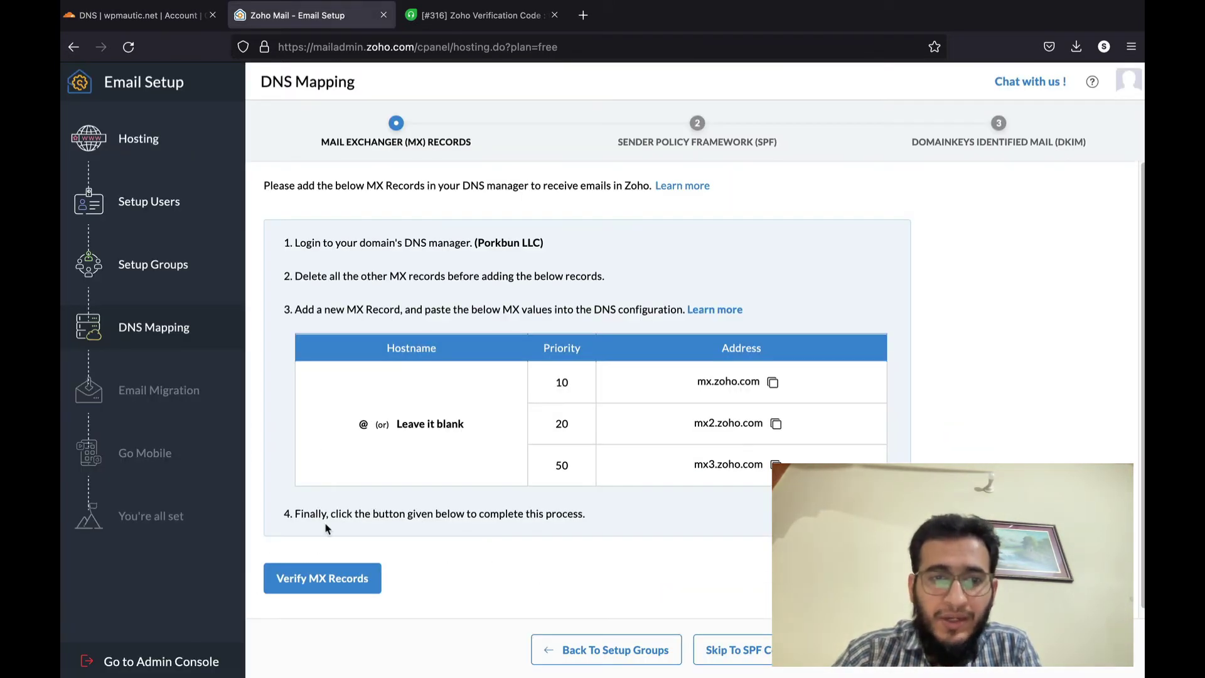
pyautogui.scroll(-1, 325, 529)
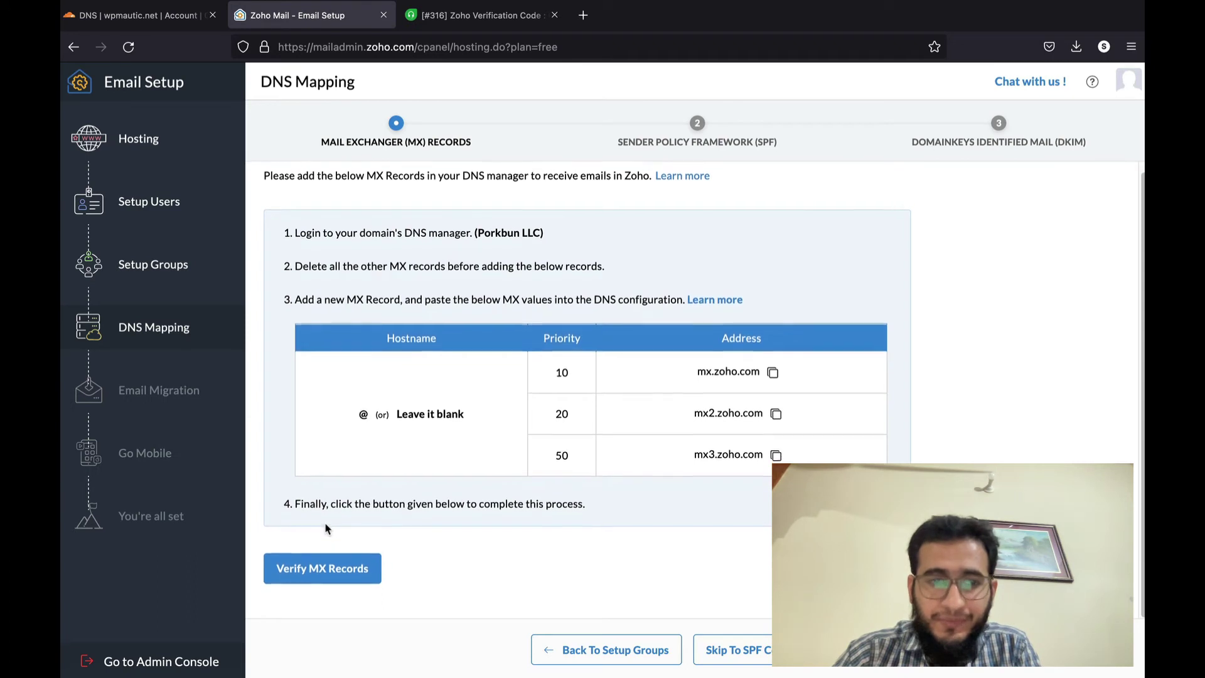
pyautogui.click(304, 575)
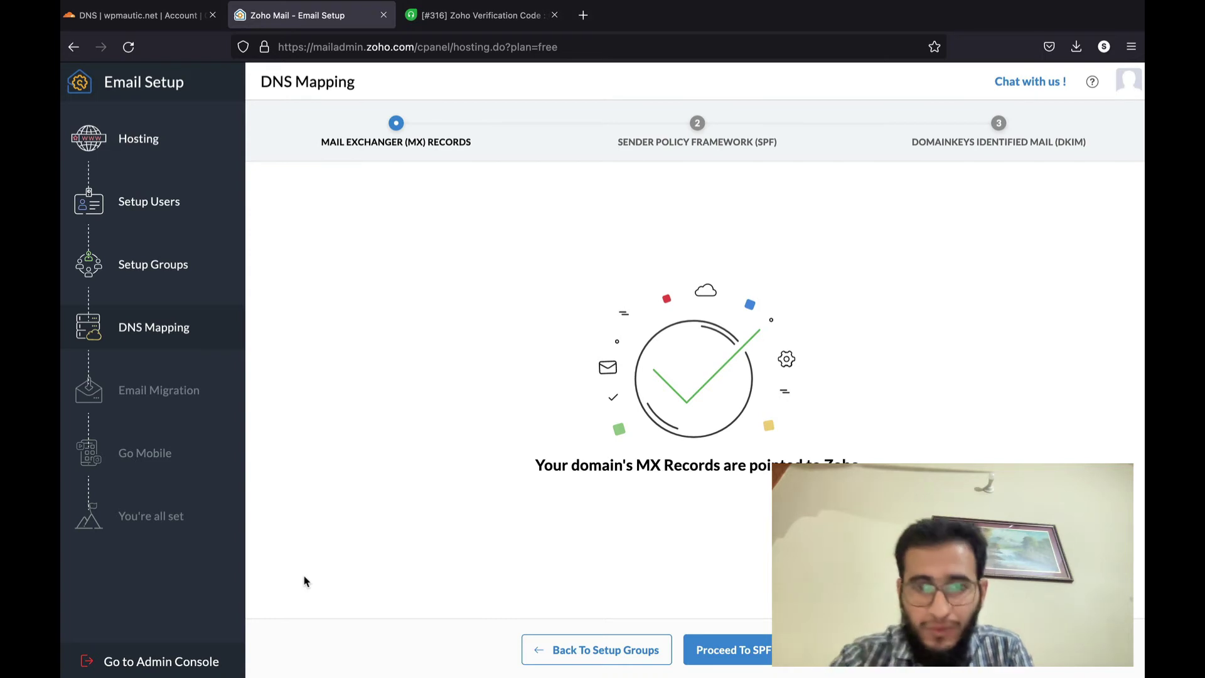
pyautogui.click(731, 654)
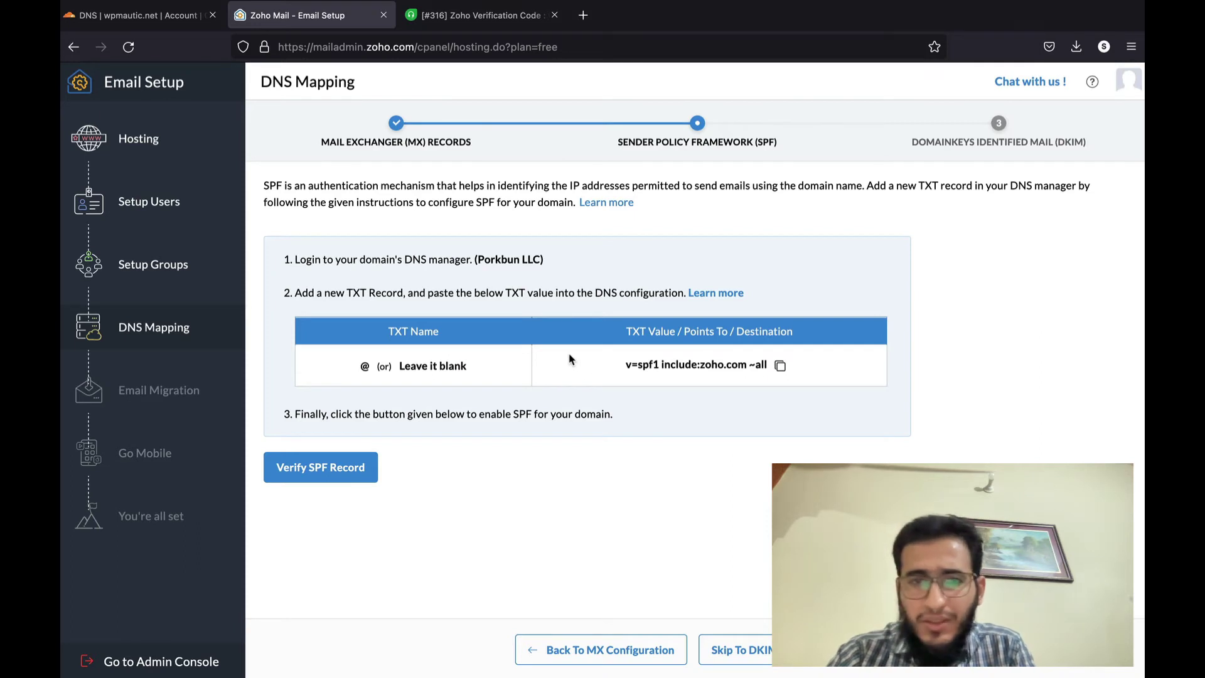
pyautogui.click(781, 367)
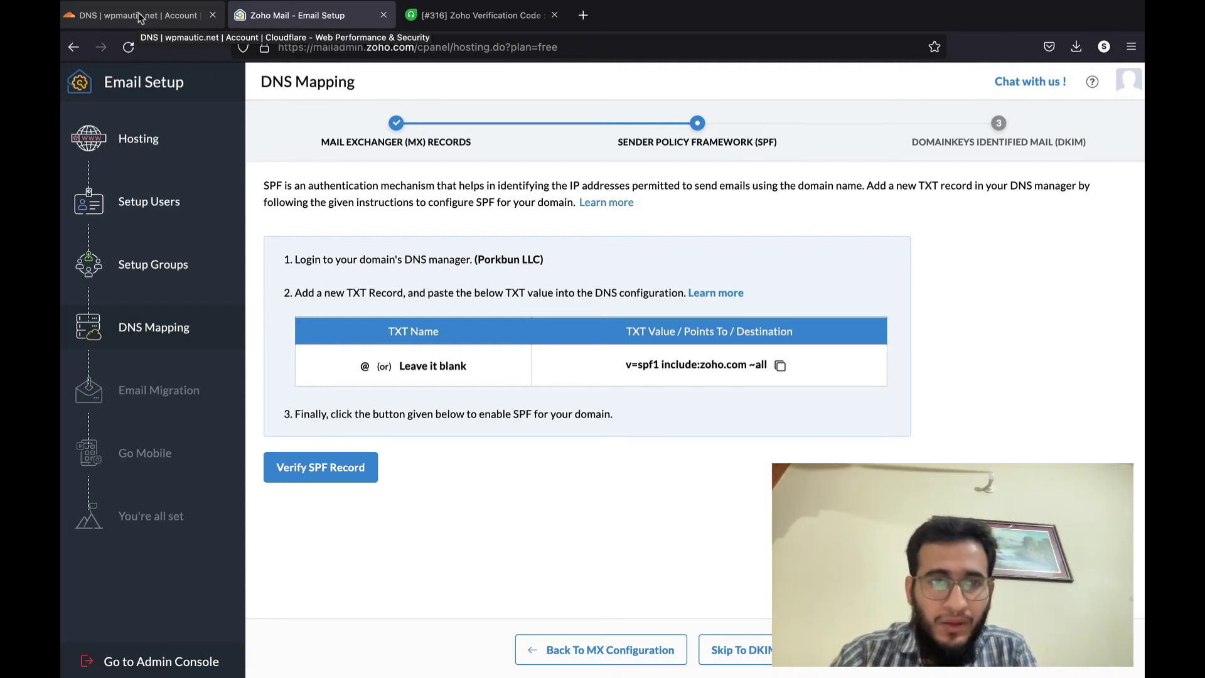
# - In Cloudflare, add a TXT record named @ with content v=spf1 include:zoho.com ~all
pyautogui.click(141, 17)
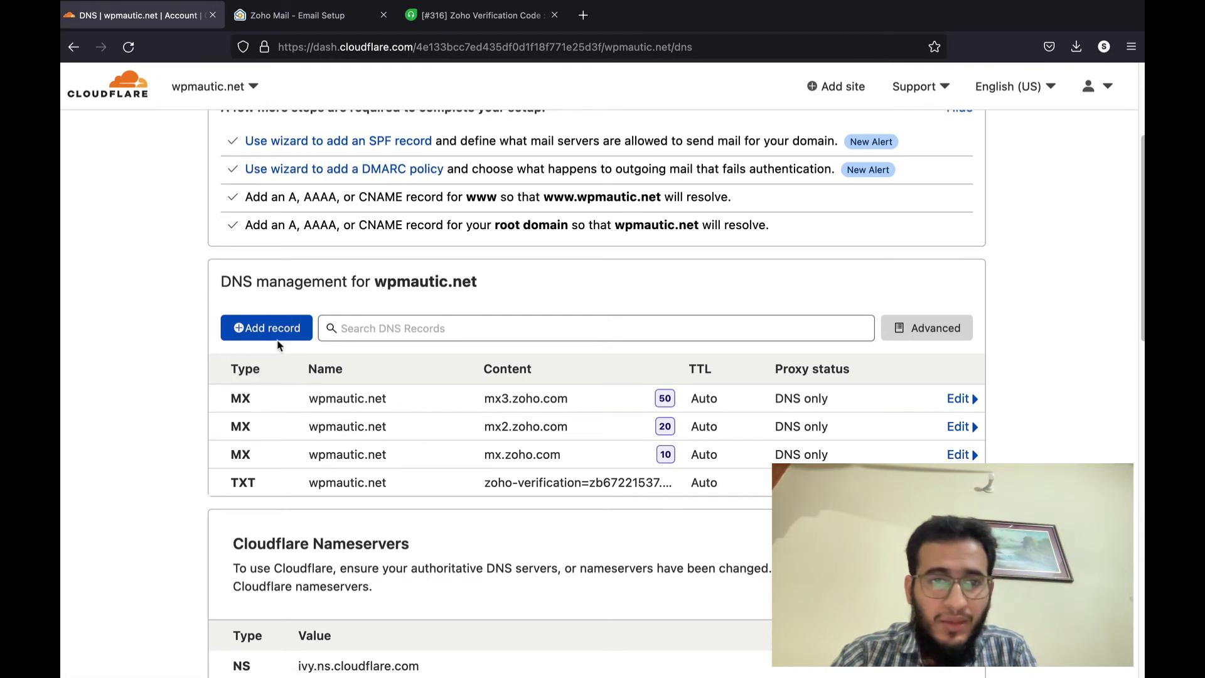
pyautogui.click(279, 332)
pyautogui.click(264, 418)
pyautogui.write('t')
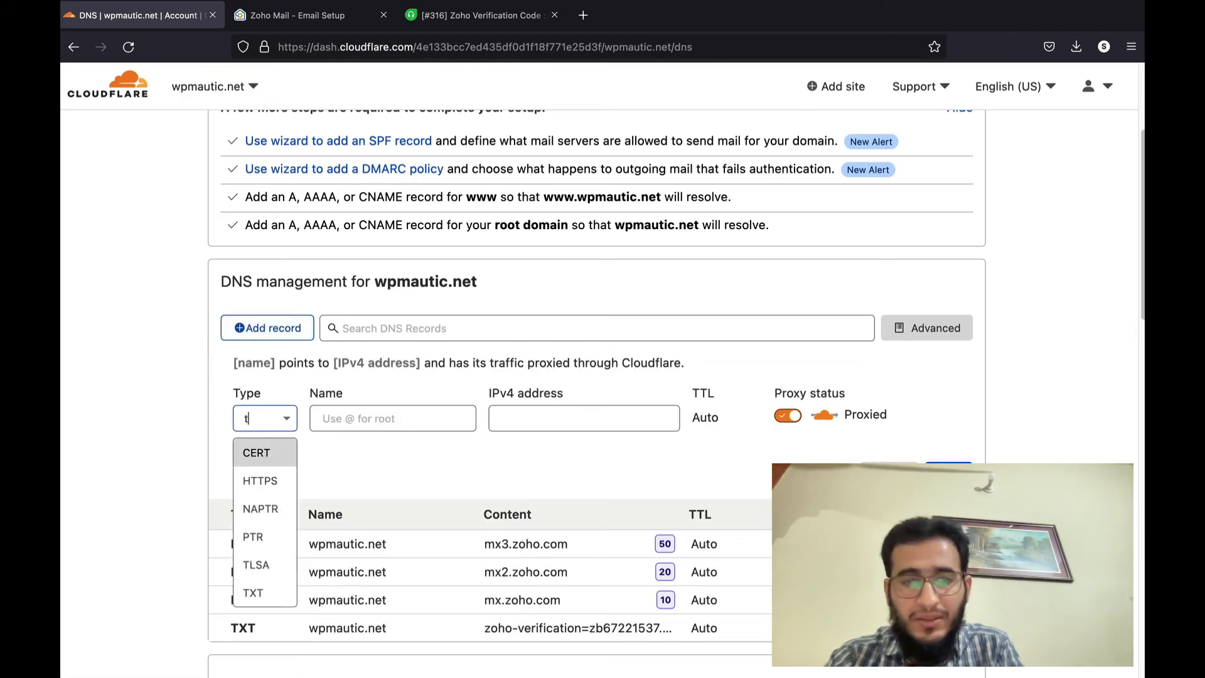
pyautogui.write('xt')
pyautogui.click(262, 455)
pyautogui.click(350, 422)
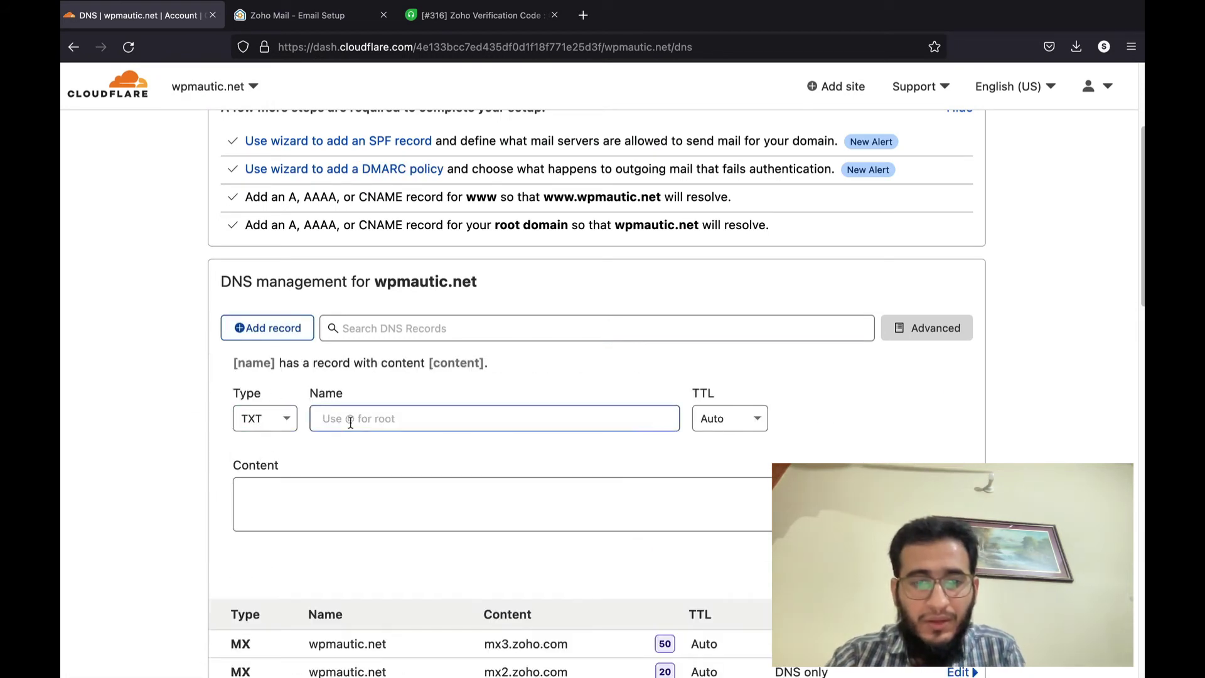
pyautogui.write('@')
pyautogui.click(348, 493)
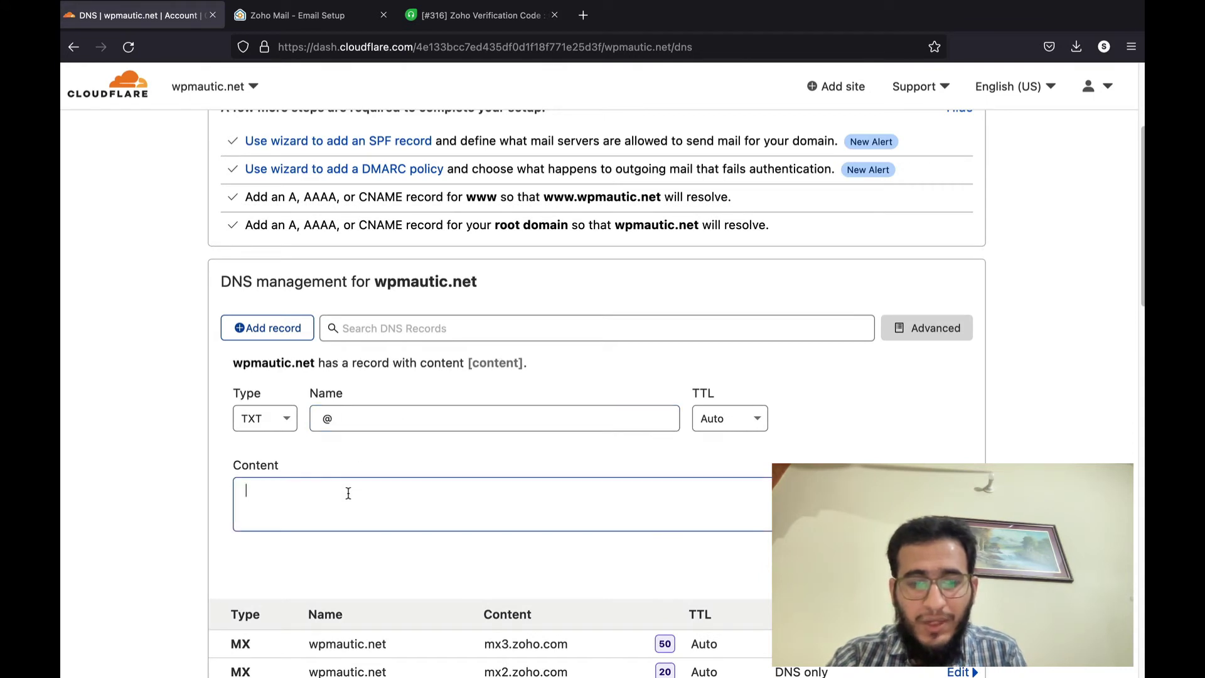
pyautogui.hotkey('ctrl', 'v')
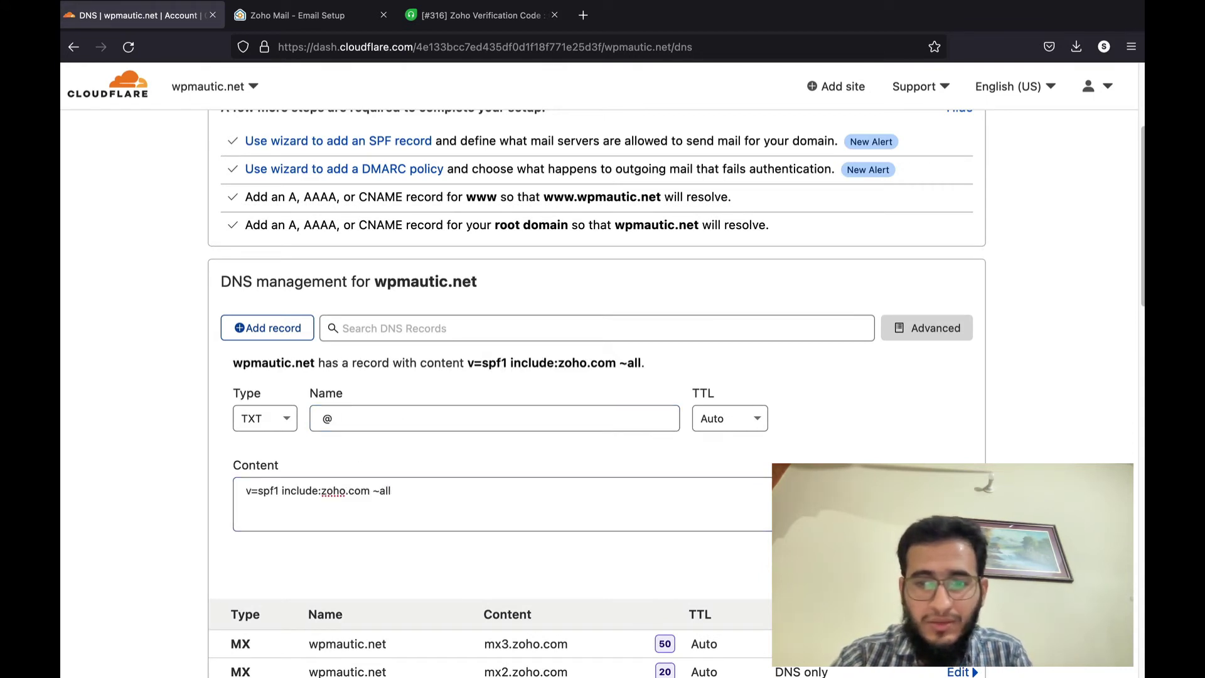
# - Check the record against Zoho's SPF instructions, then return to the Zoho Mail SPF step
pyautogui.click(326, 47)
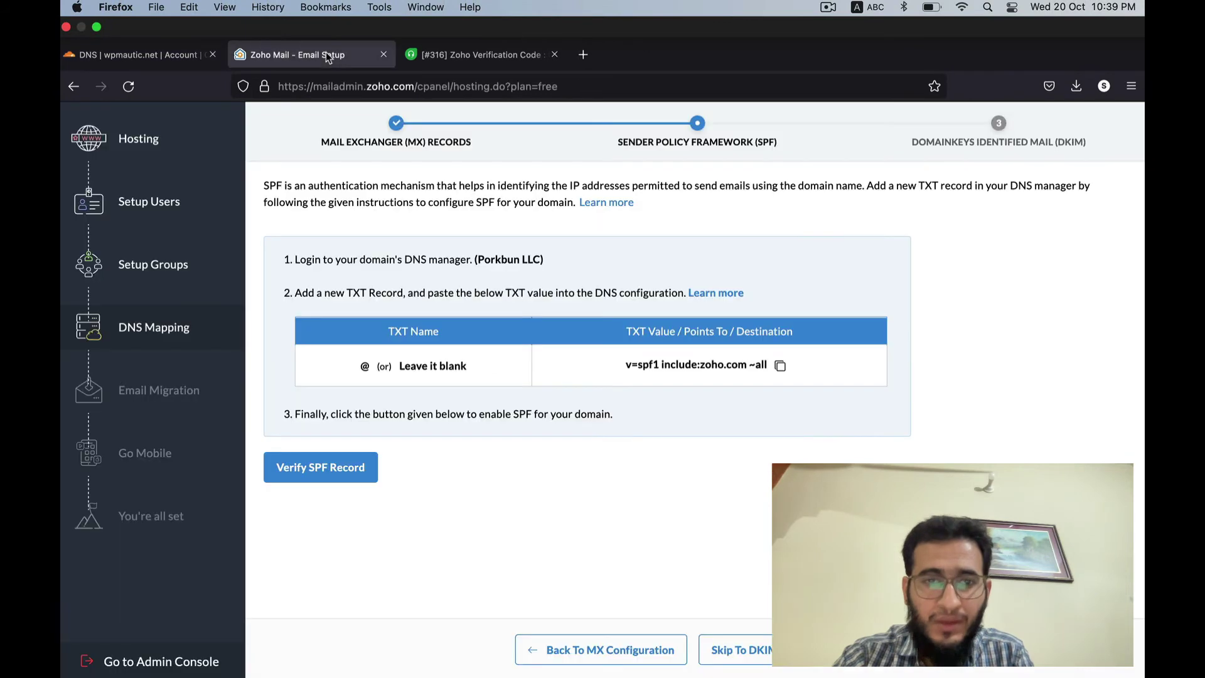
pyautogui.click(138, 15)
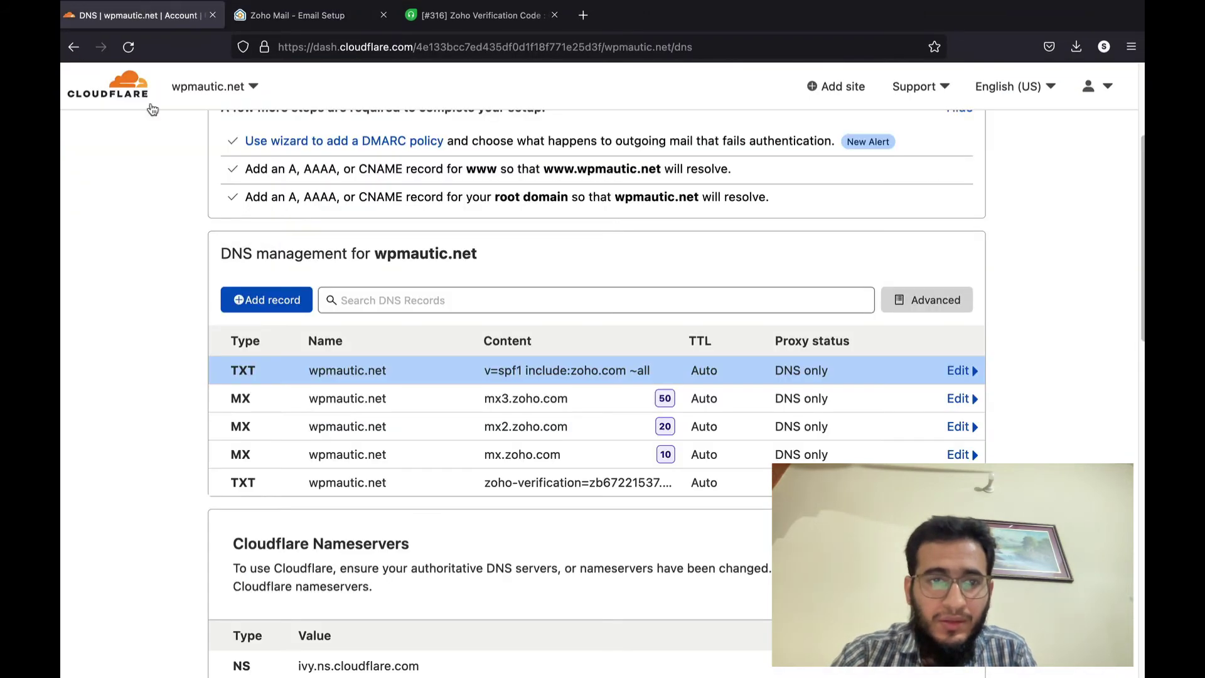
pyautogui.click(320, 16)
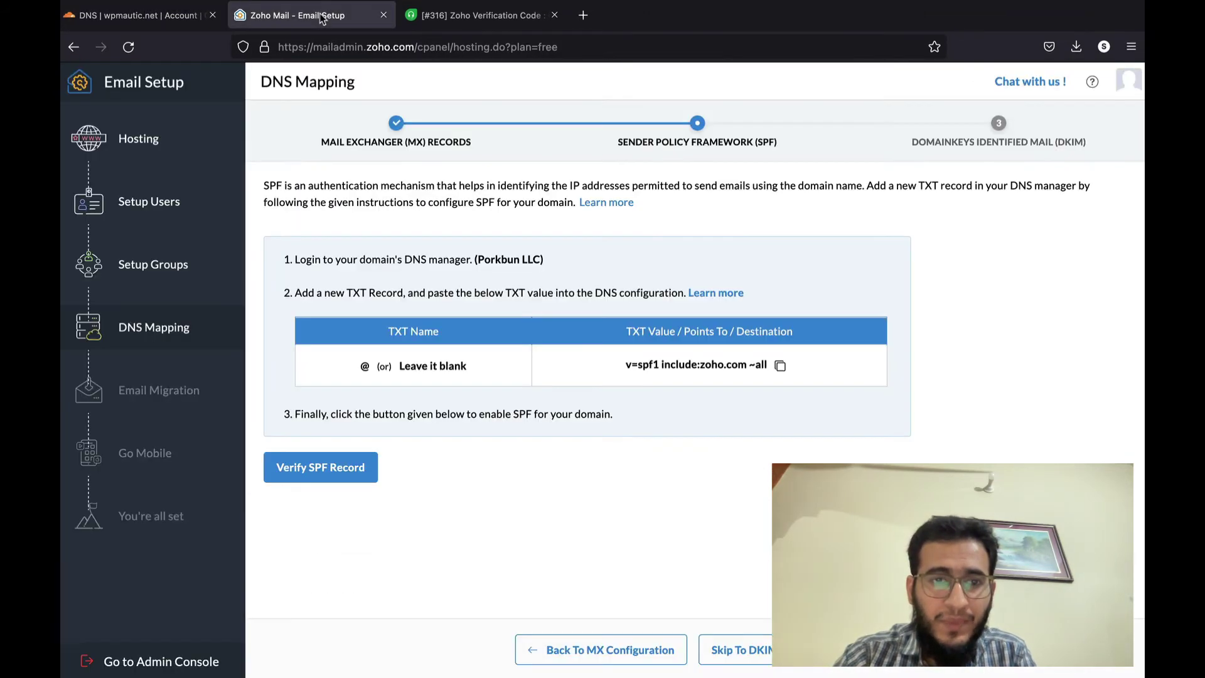
# - Try verifying the SPF record, recheck Cloudflare, and review the failed verification result
pyautogui.click(320, 461)
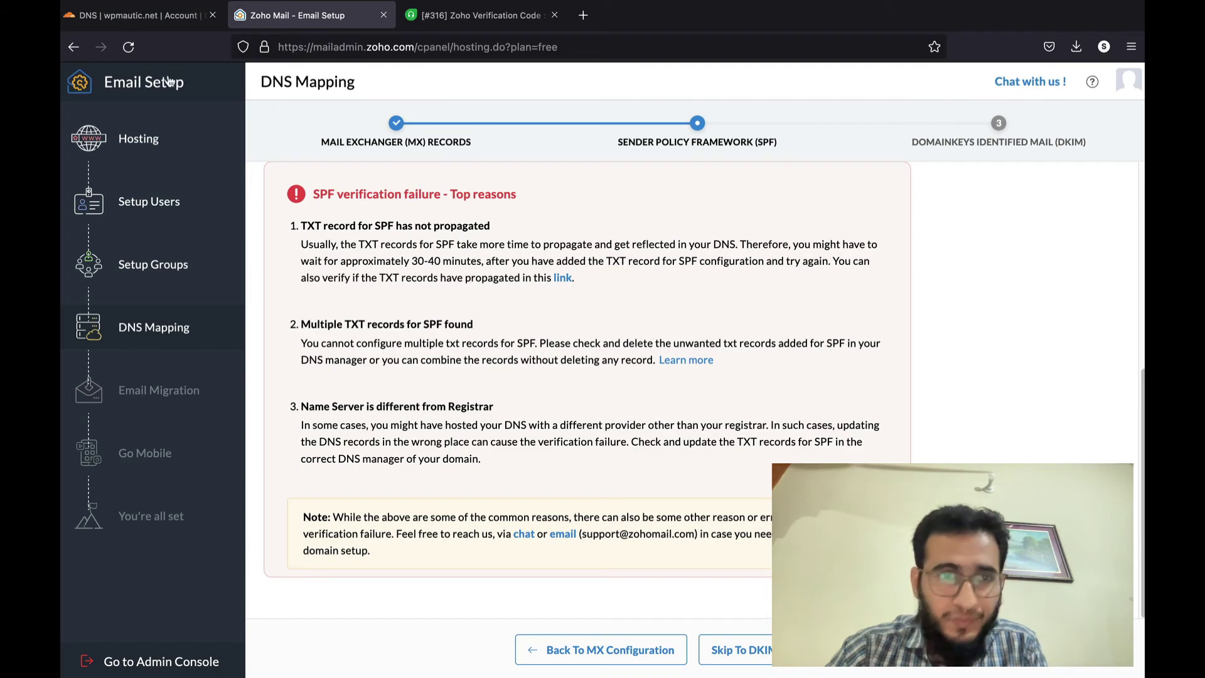
pyautogui.click(139, 19)
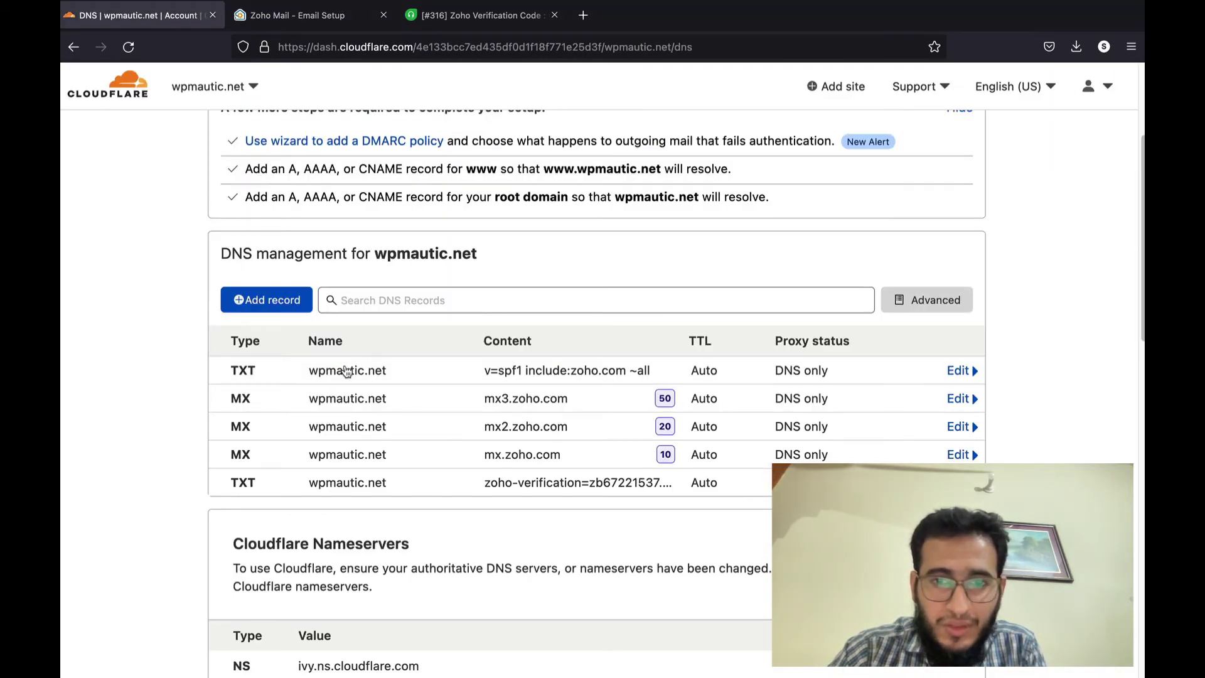
pyautogui.click(330, 22)
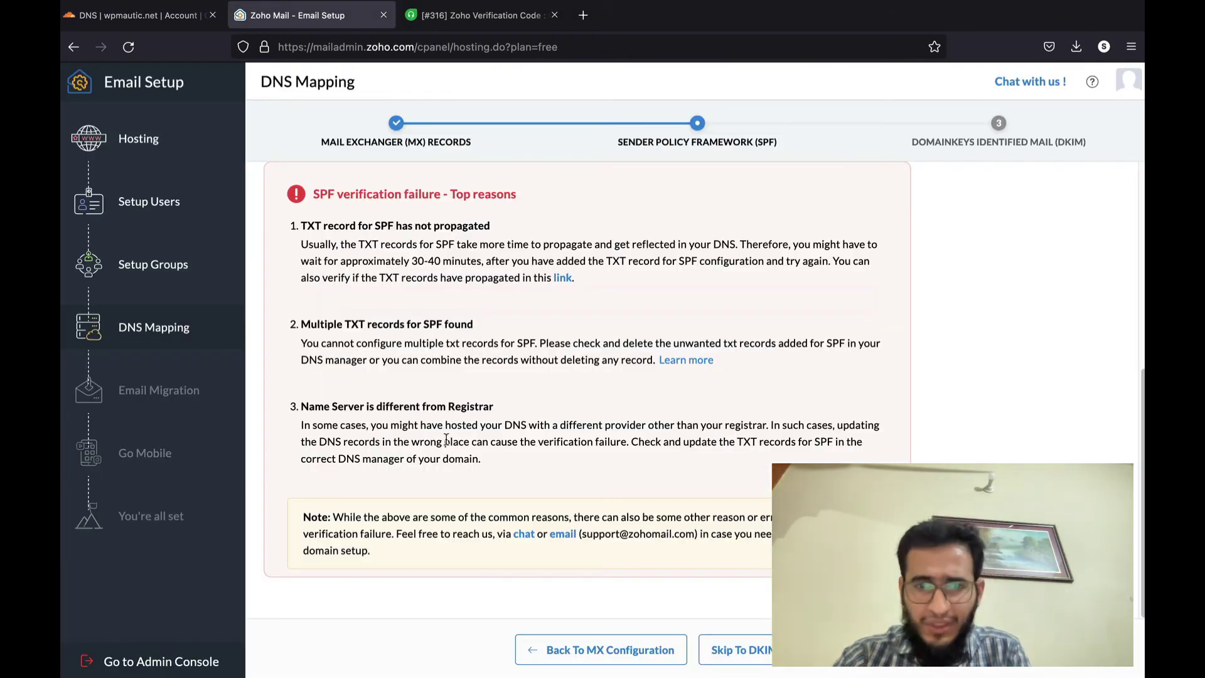
pyautogui.scroll(-1, 446, 440)
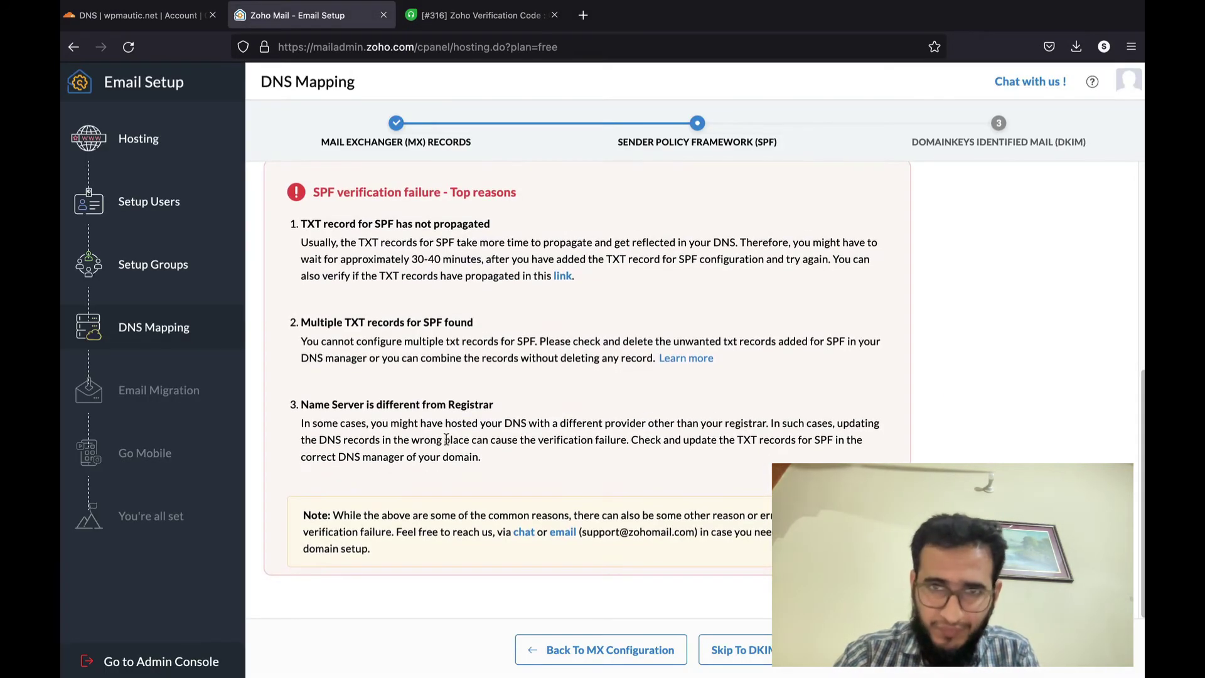
# - Skip to DKIM, accept the warning, and copy the zmail._domainkey record name
pyautogui.click(755, 666)
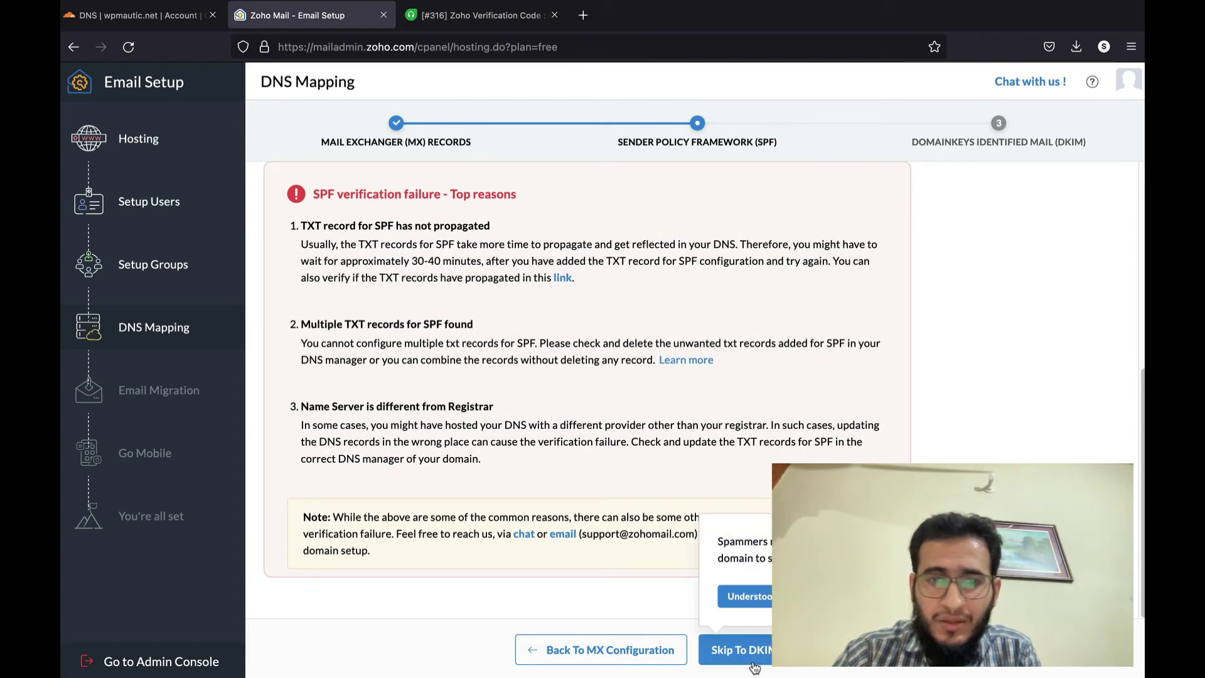
pyautogui.click(763, 603)
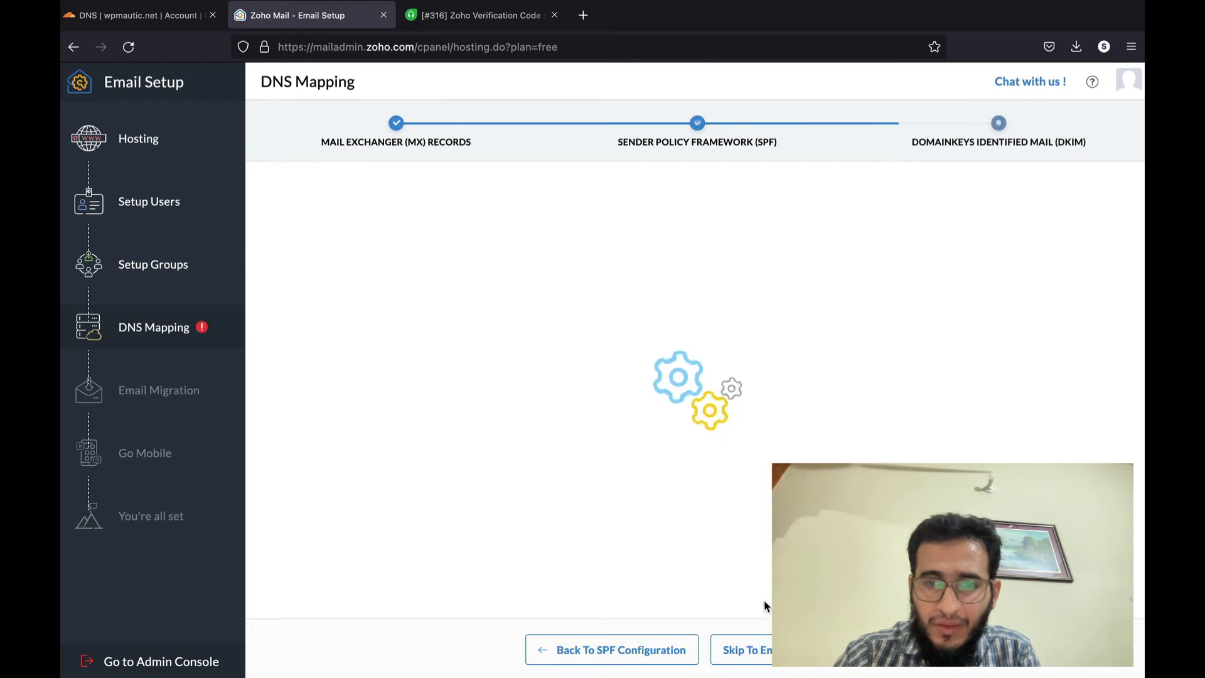
pyautogui.click(410, 385)
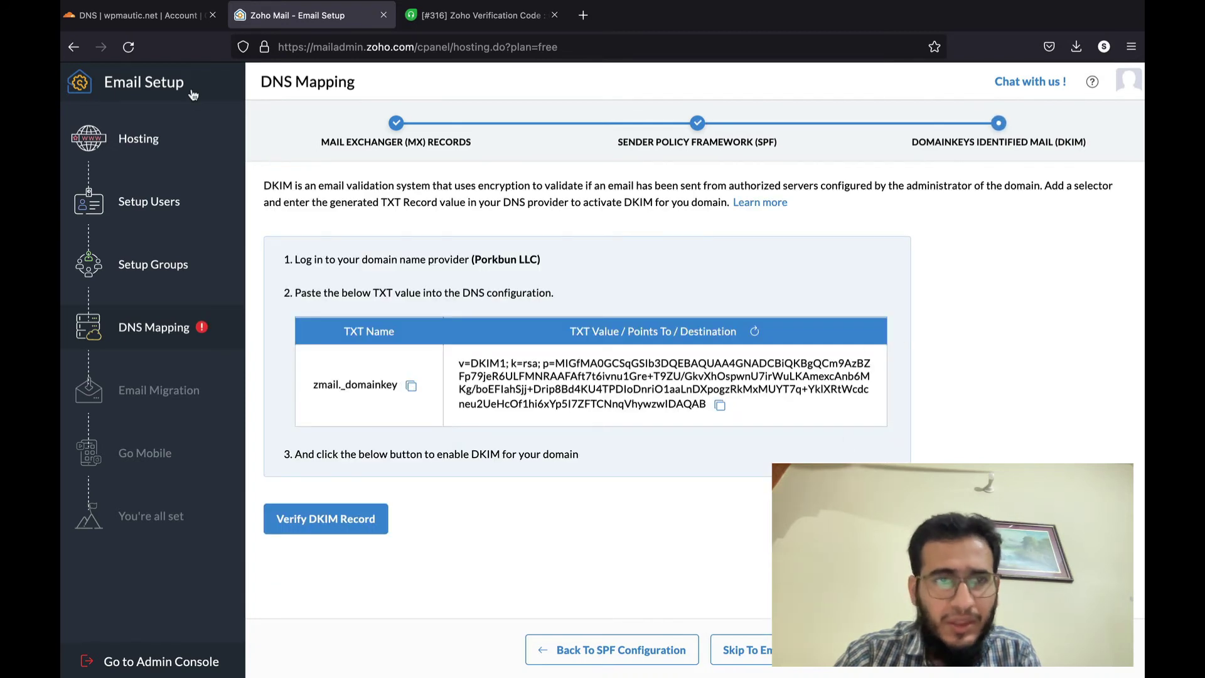
# - Start a new Cloudflare TXT record named zmail._domainkey
pyautogui.click(164, 14)
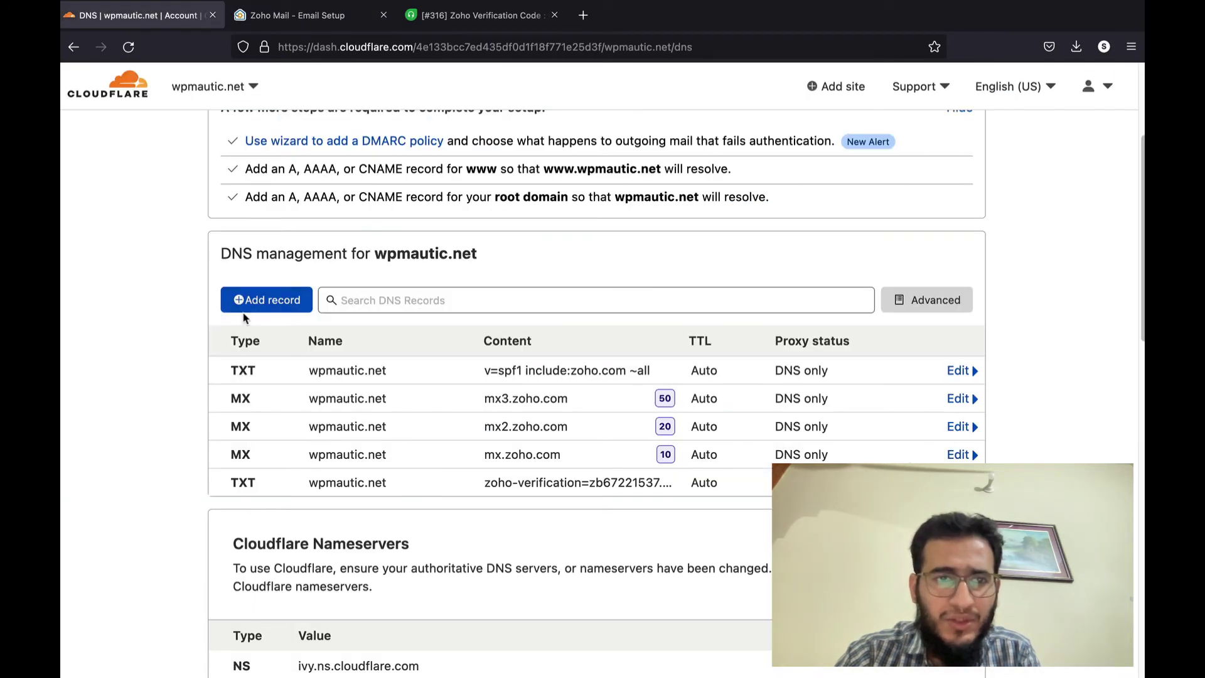
pyautogui.click(246, 309)
pyautogui.click(253, 390)
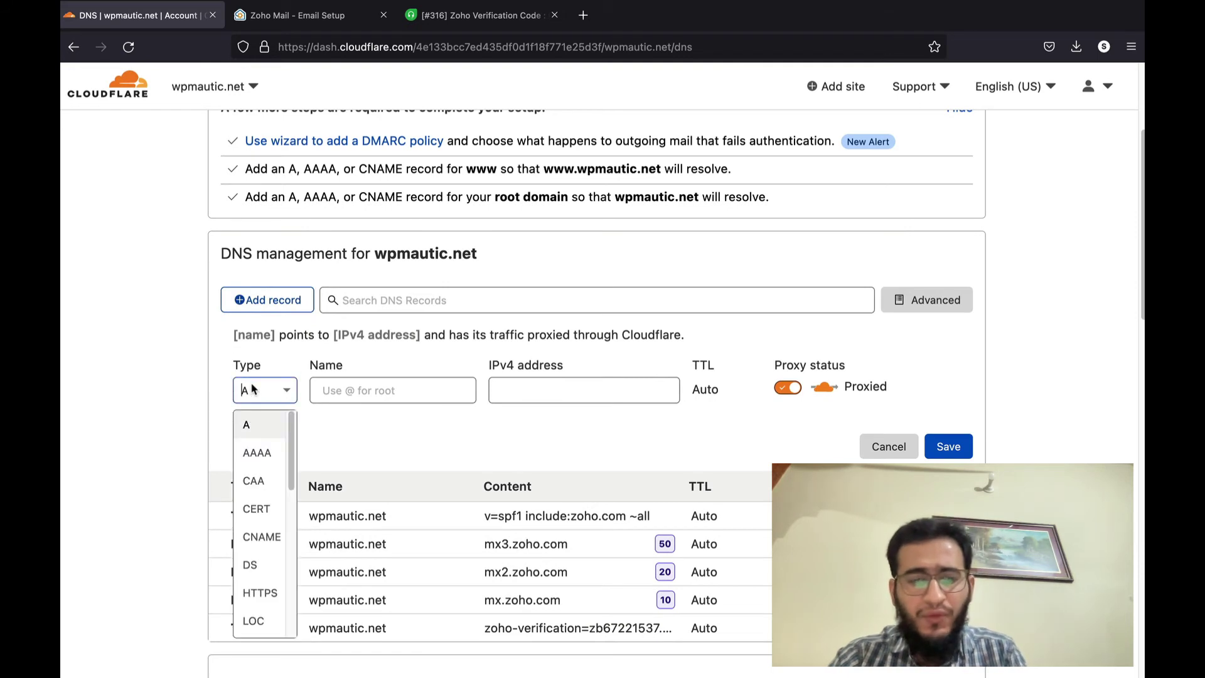
pyautogui.write('txt')
pyautogui.click(245, 424)
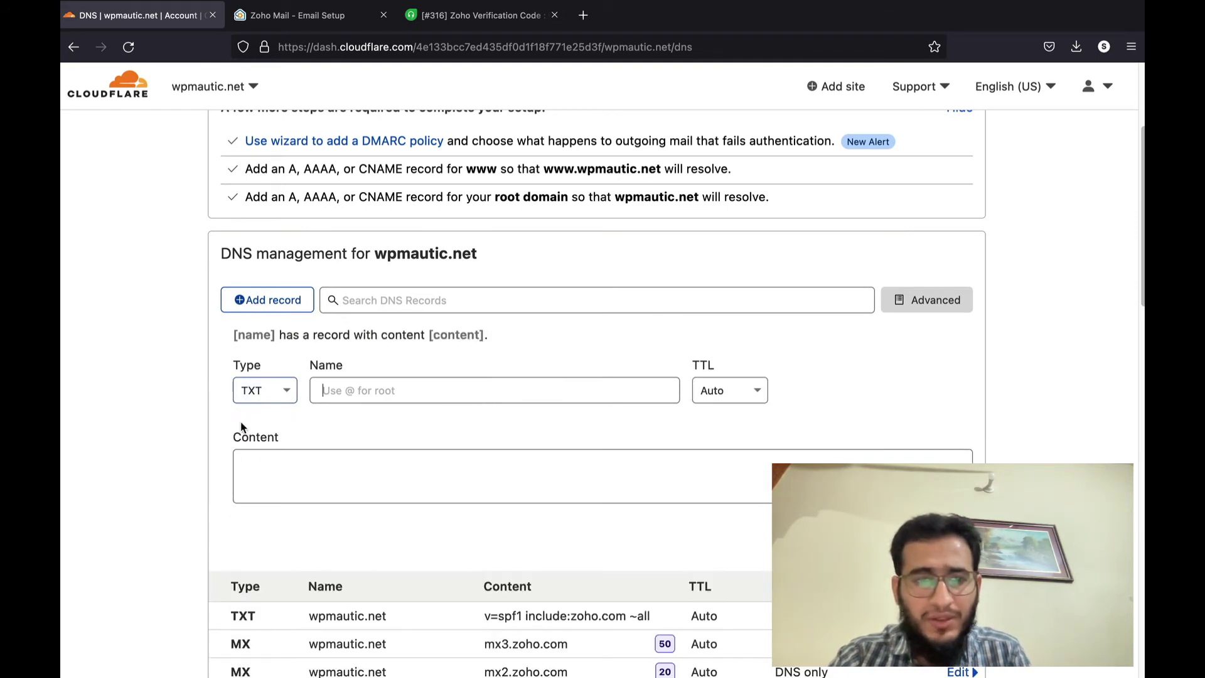
pyautogui.scroll(-2, 370, 418)
pyautogui.click(409, 332)
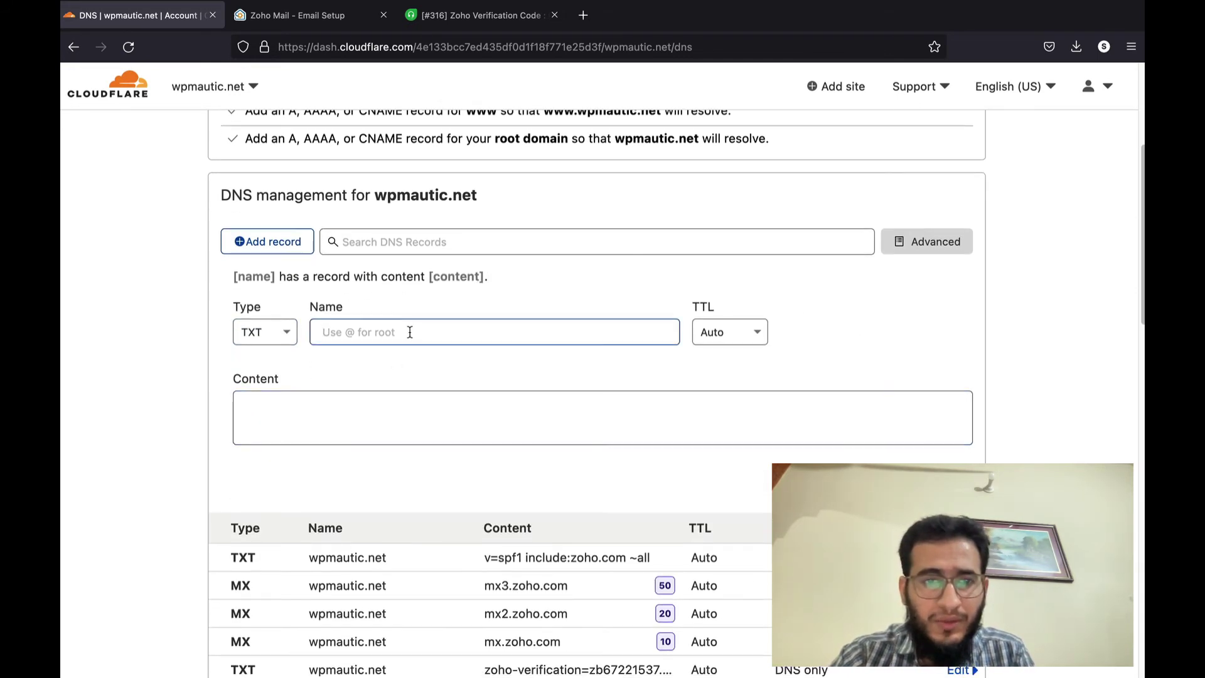
pyautogui.hotkey('ctrl', 'v')
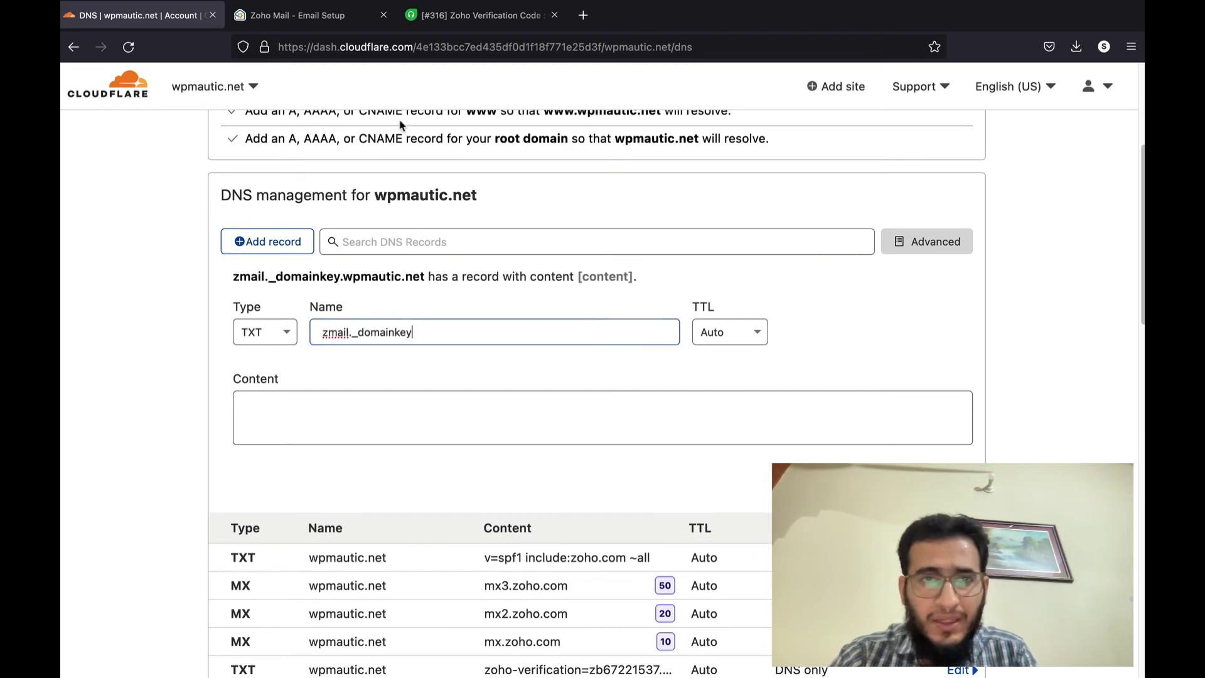
pyautogui.click(404, 125)
# - Copy Zoho's DKIM TXT value and paste it as the record's content
pyautogui.click(330, 12)
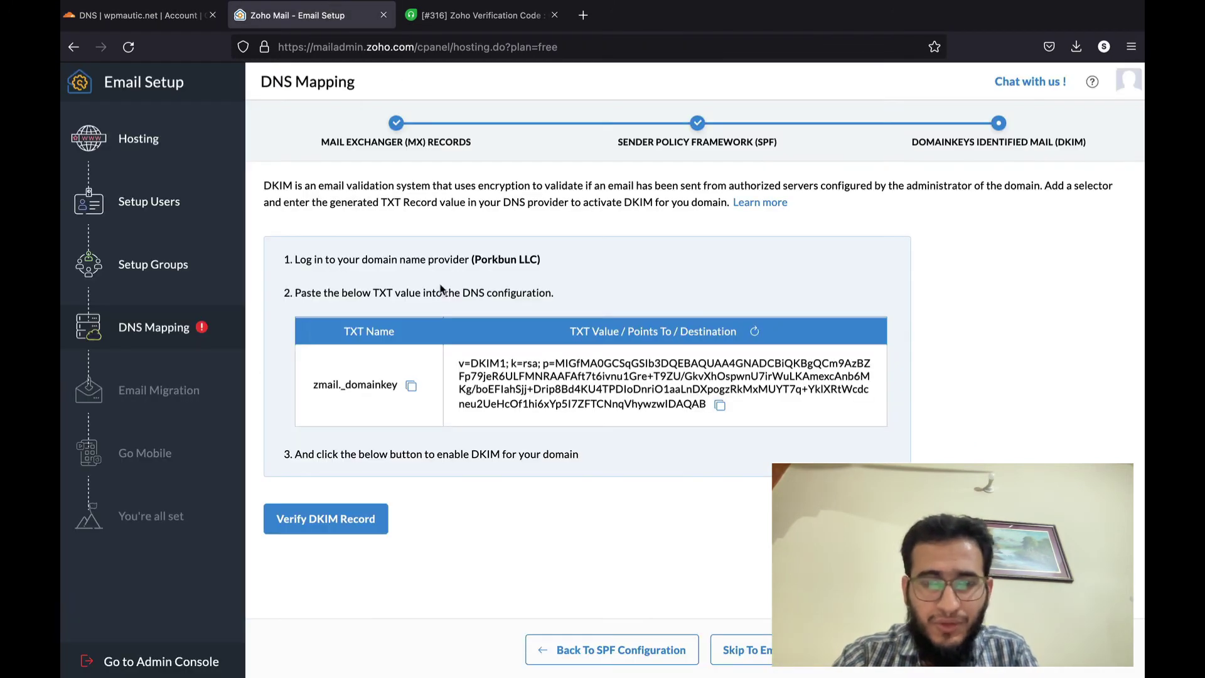
pyautogui.click(721, 406)
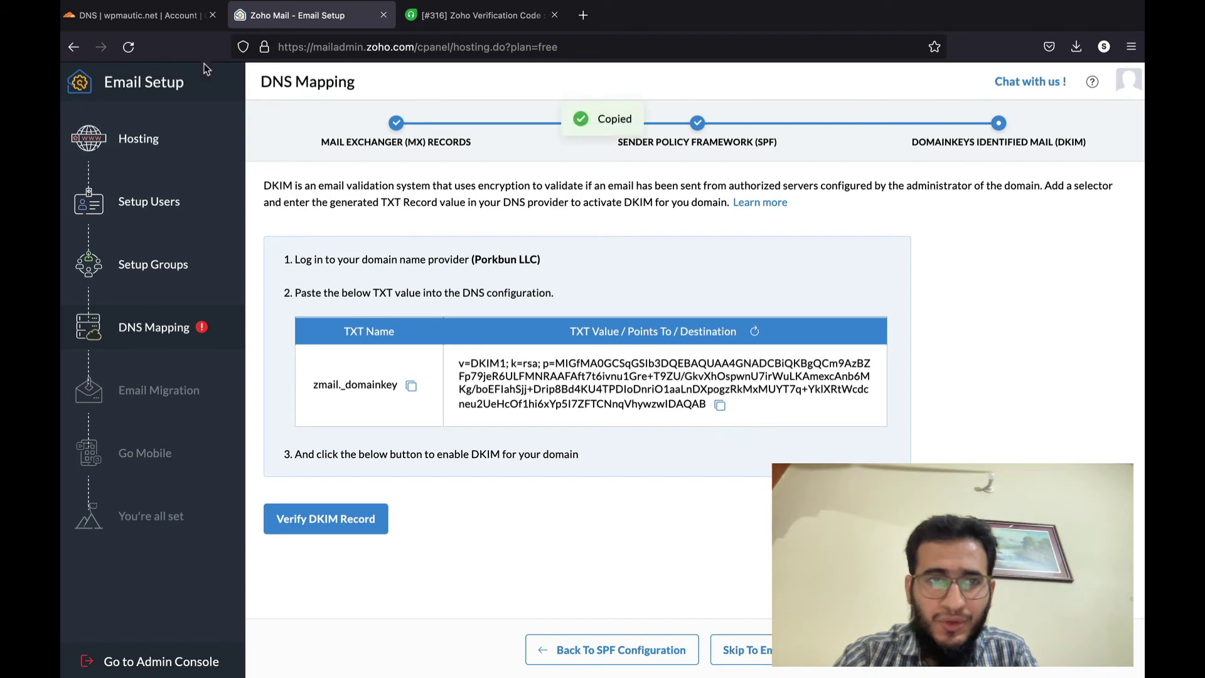
pyautogui.click(185, 17)
pyautogui.click(268, 420)
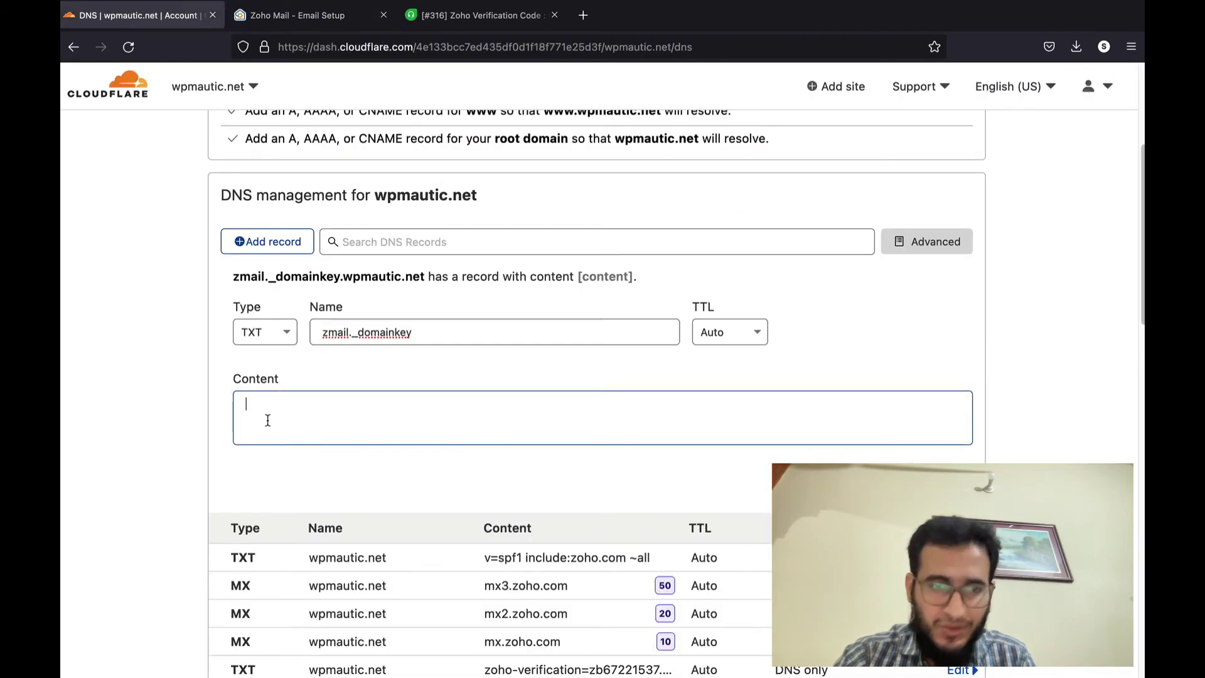
pyautogui.press('super+v')
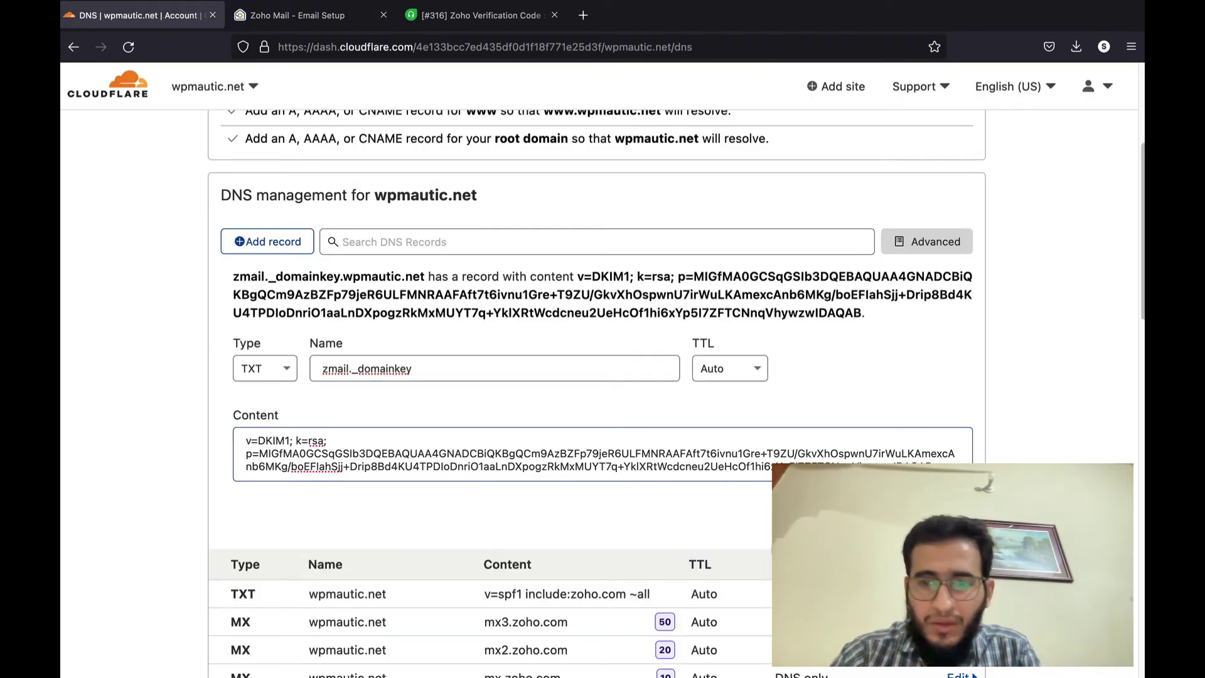
# - Verify the DKIM record, then proceed past Email Migration to the Go Mobile step
pyautogui.click(334, 17)
pyautogui.click(325, 520)
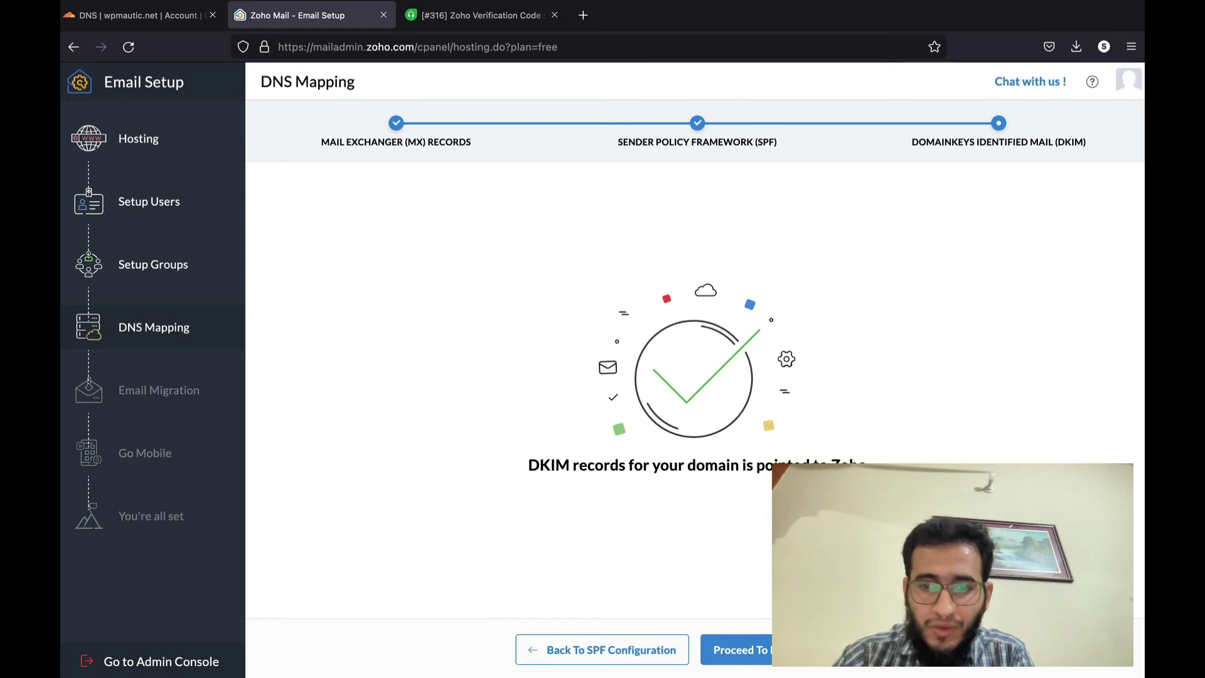
pyautogui.click(786, 650)
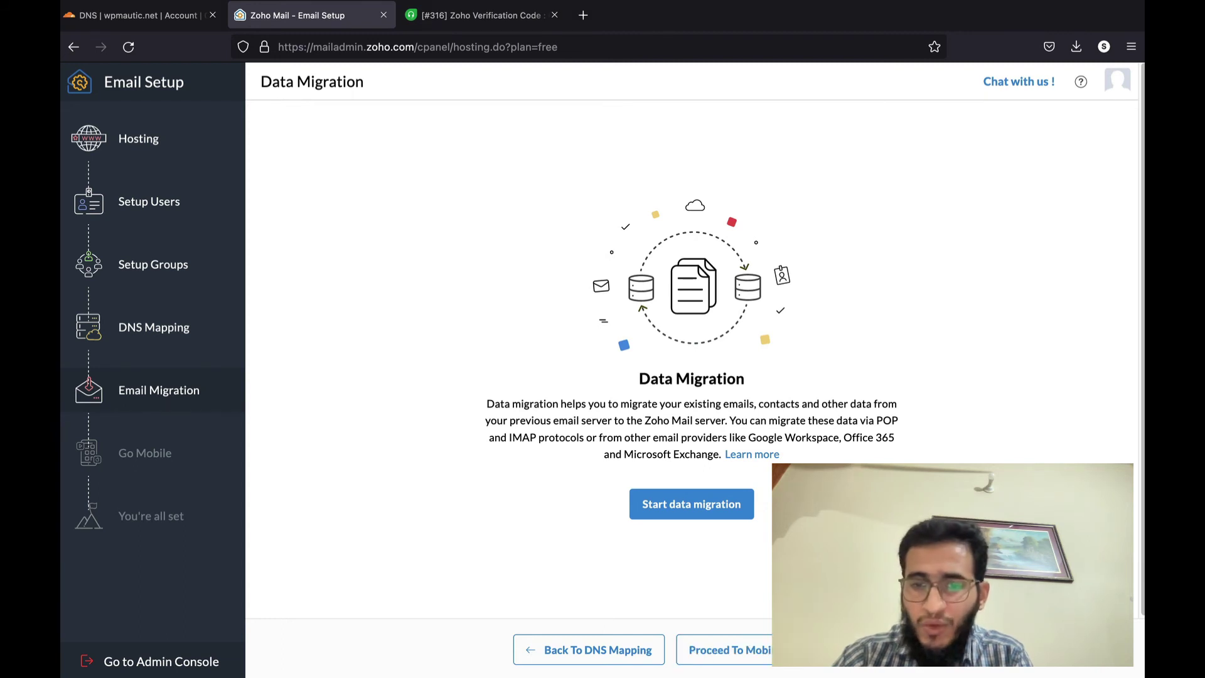
pyautogui.click(728, 649)
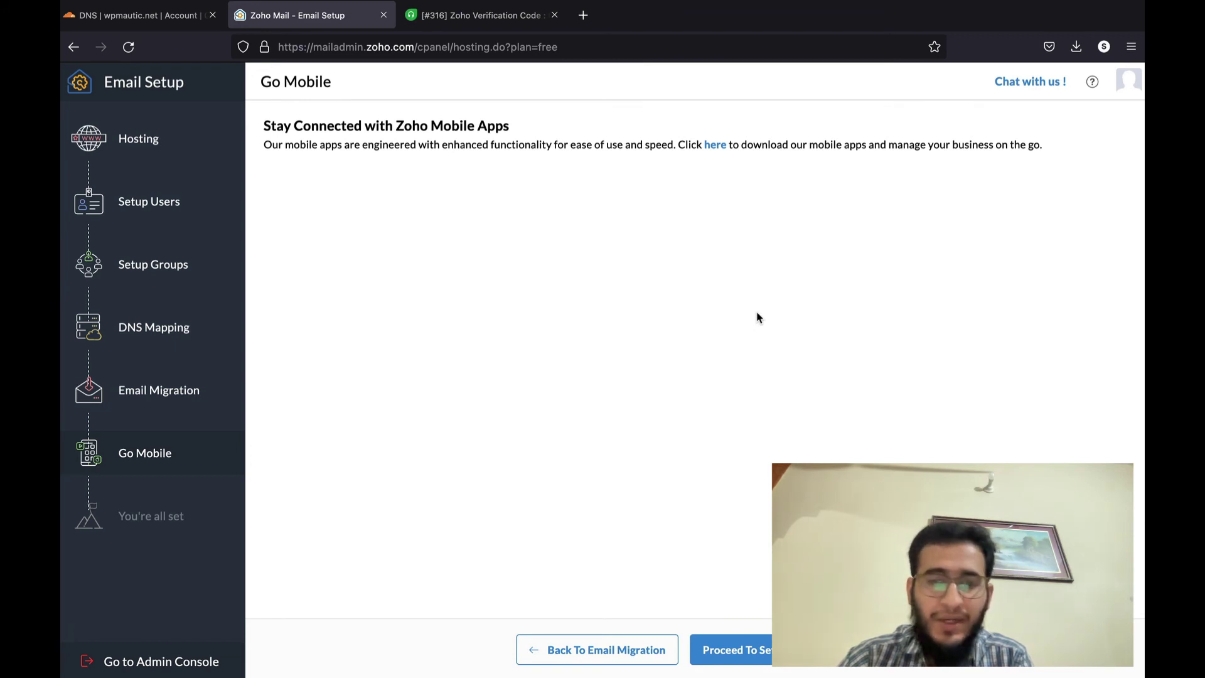
# - Proceed to Setup Completion to reach the 'You're all set' page
pyautogui.click(732, 649)
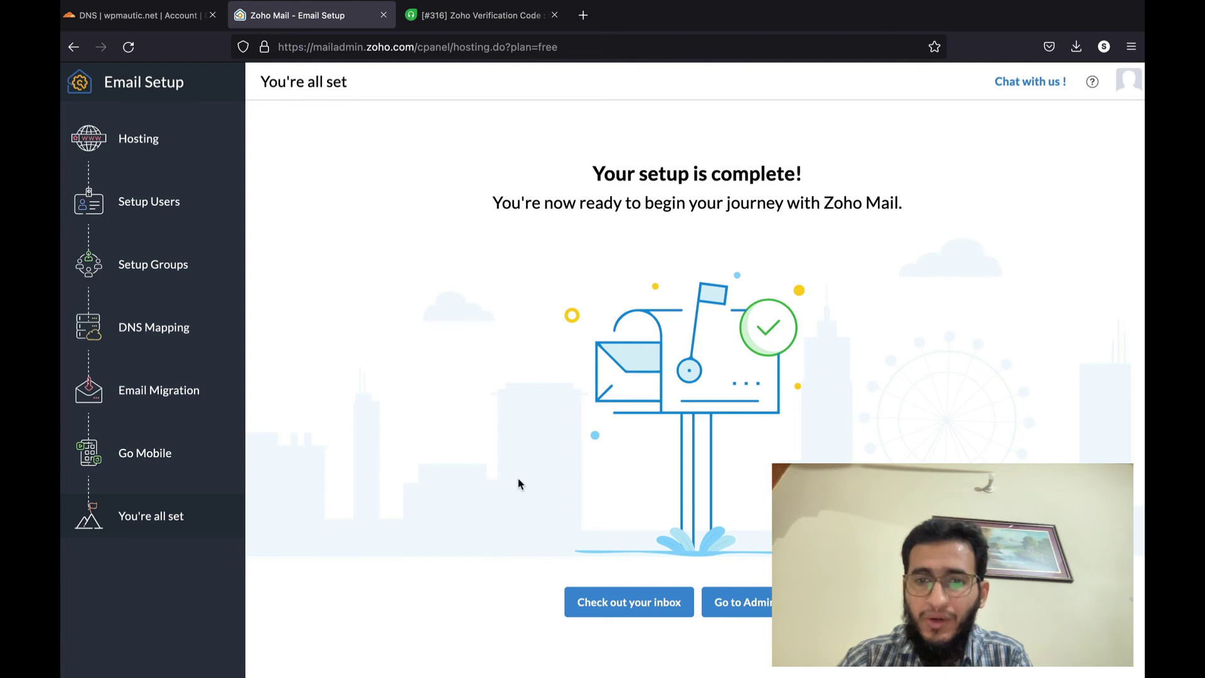
pyautogui.rightClick(754, 601)
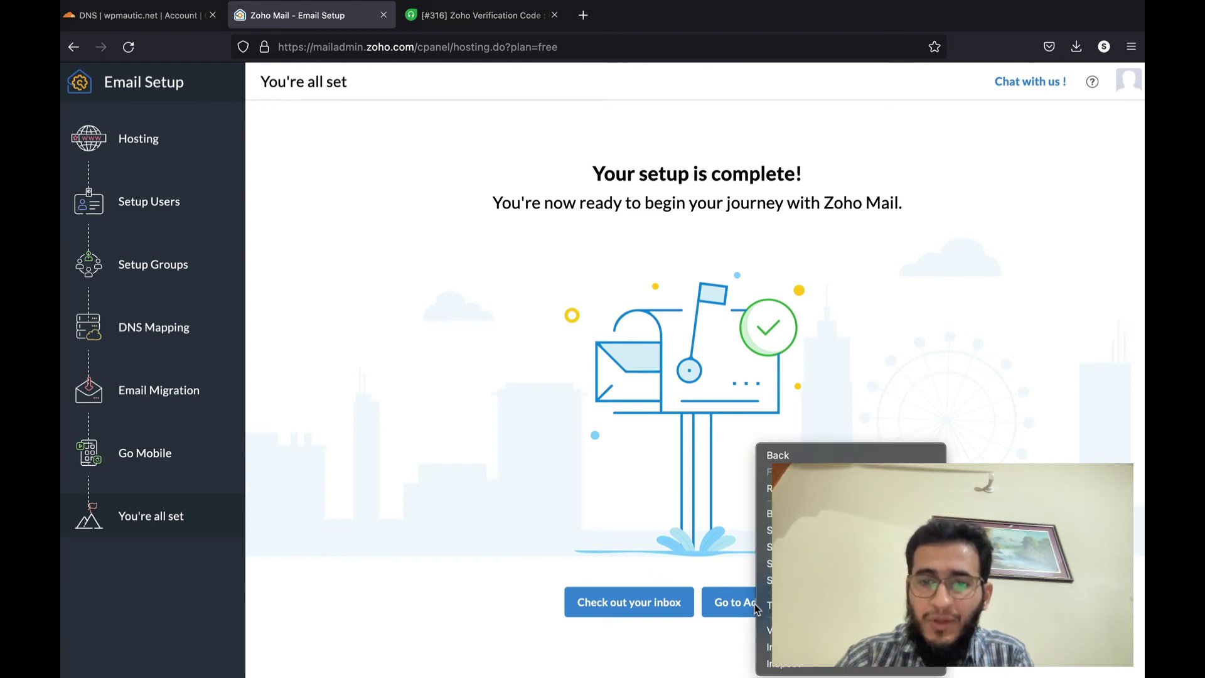
pyautogui.click(670, 515)
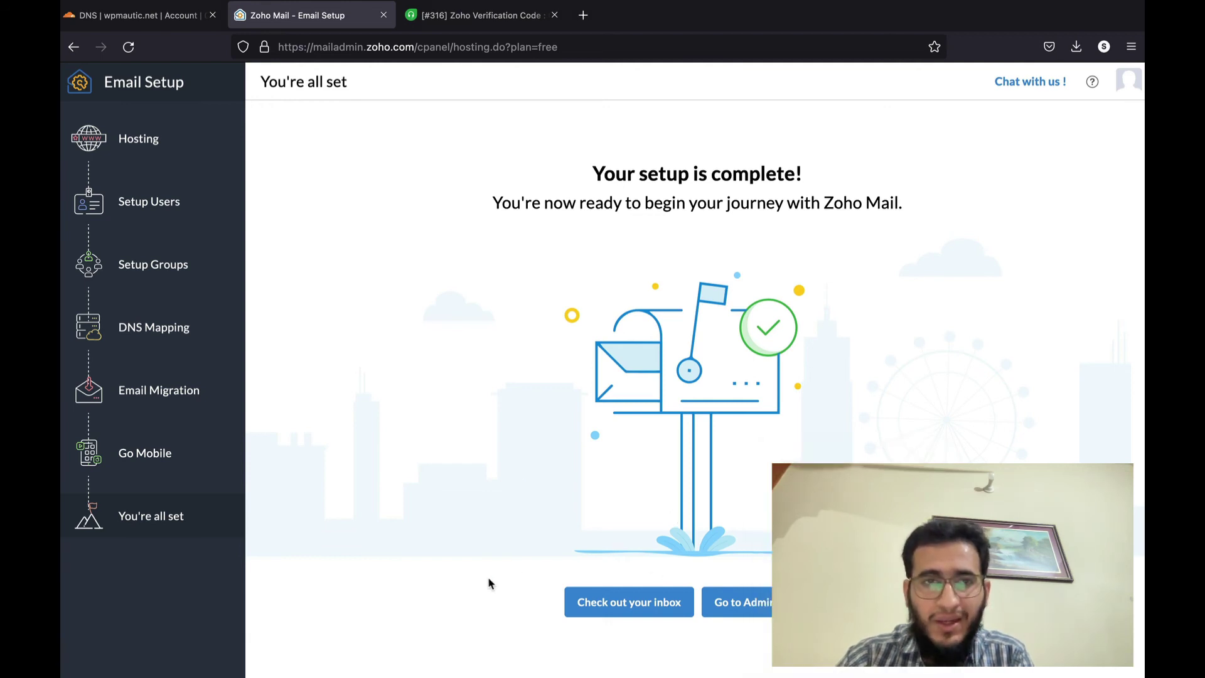
# - Open the new inbox and skip through the welcome tour
pyautogui.click(616, 614)
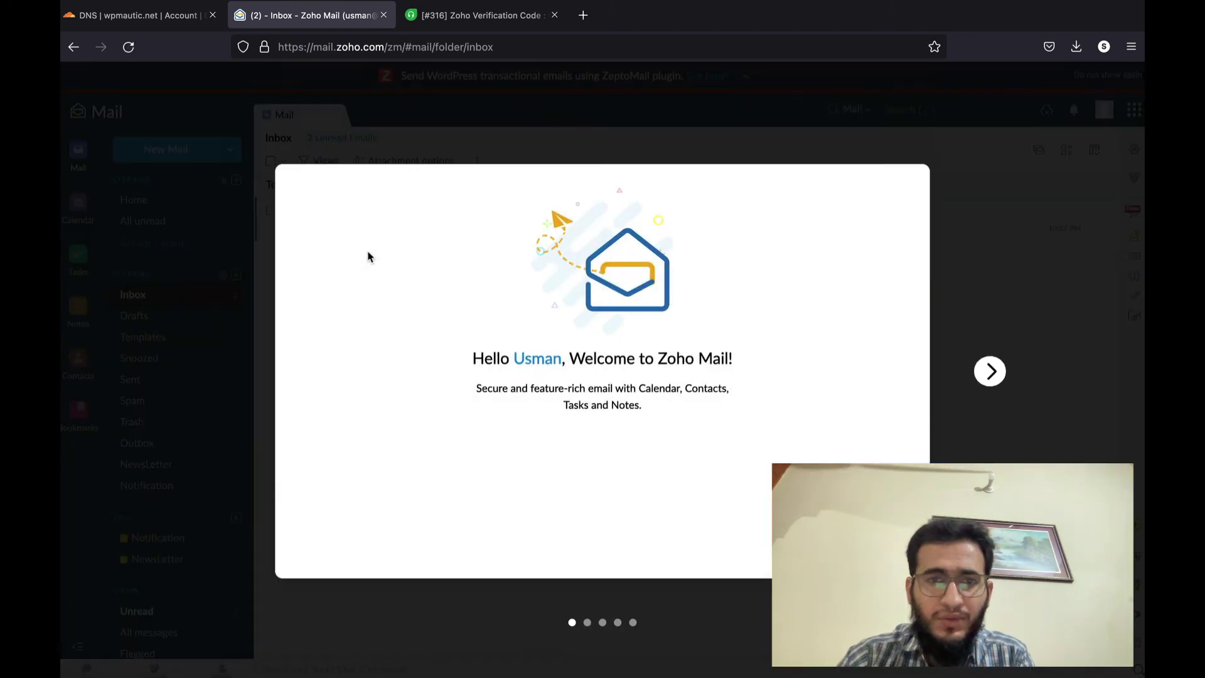
pyautogui.click(991, 371)
pyautogui.click(993, 371)
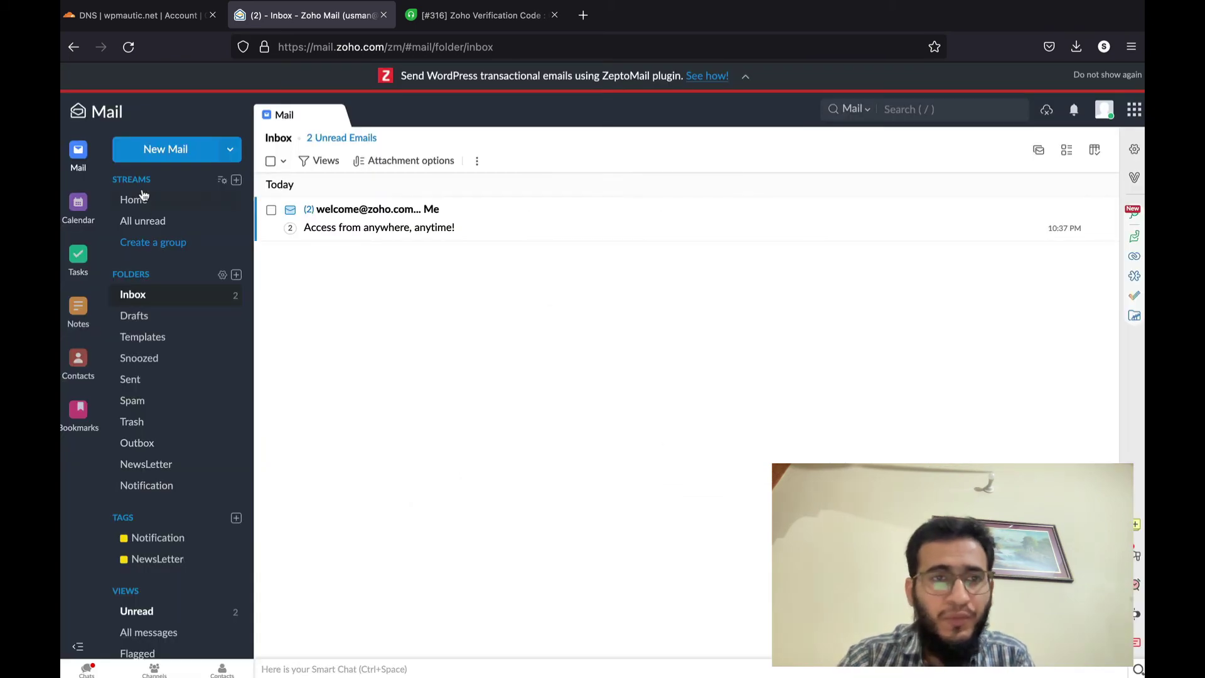
# - Send an email with subject and body 'test email' to the owner's other address
pyautogui.click(176, 156)
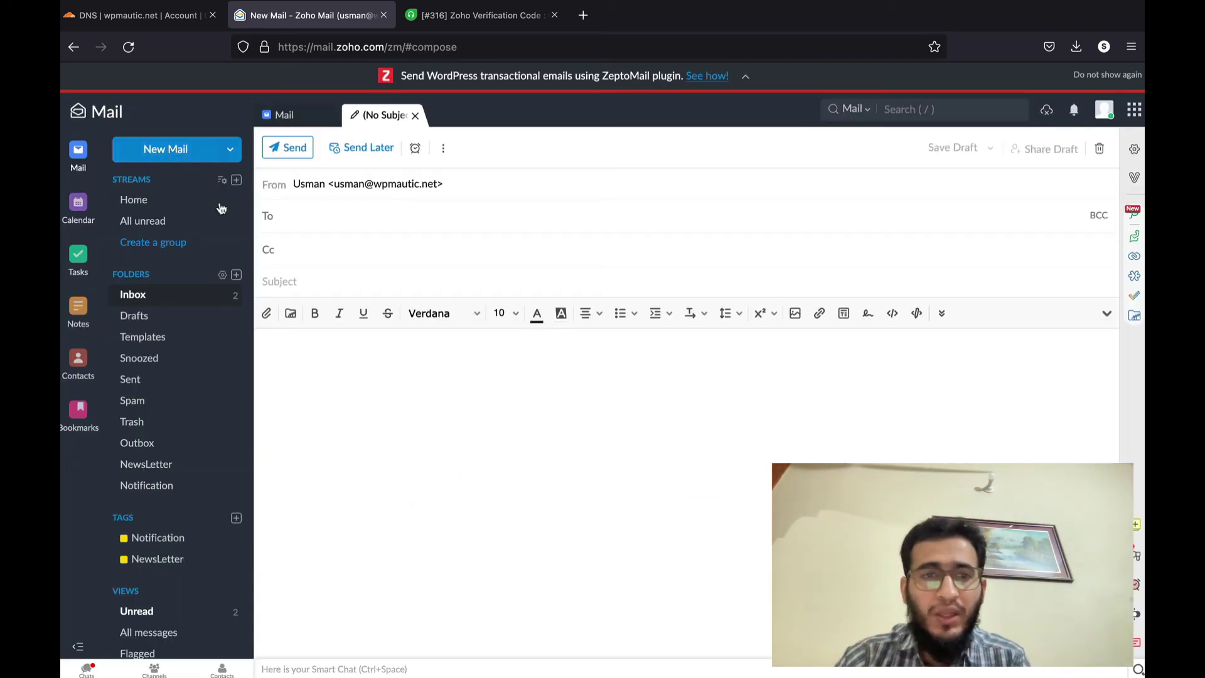
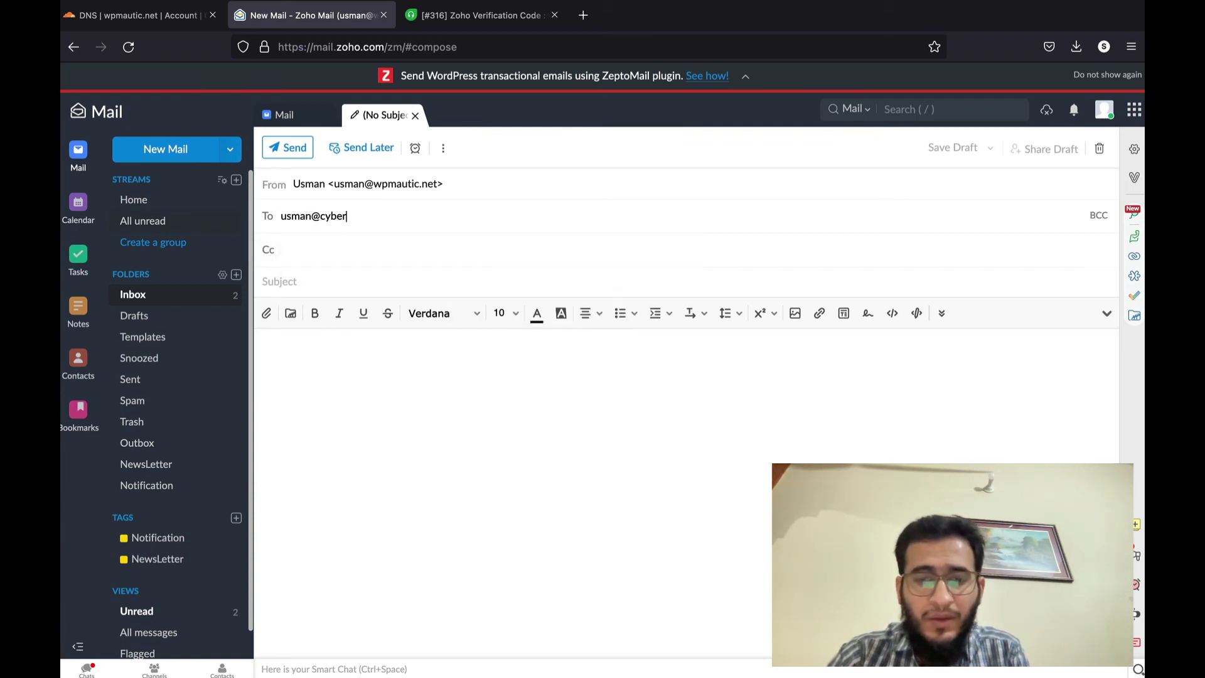
pyautogui.press('Tab')
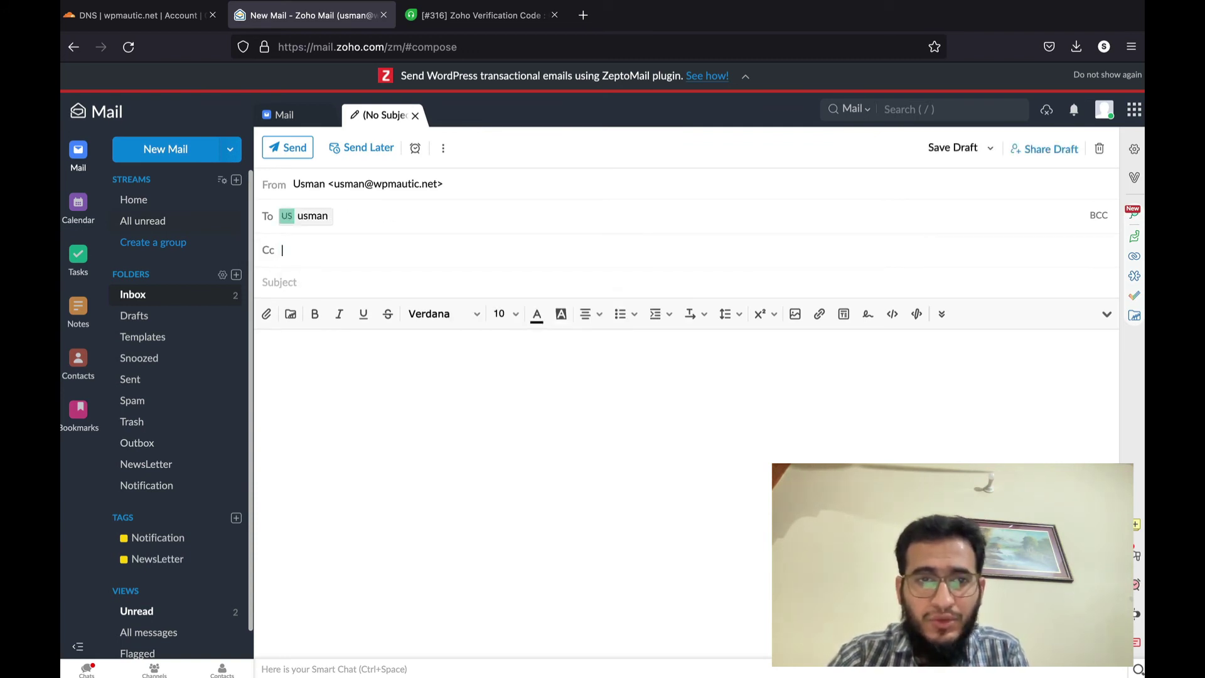
pyautogui.write('test email')
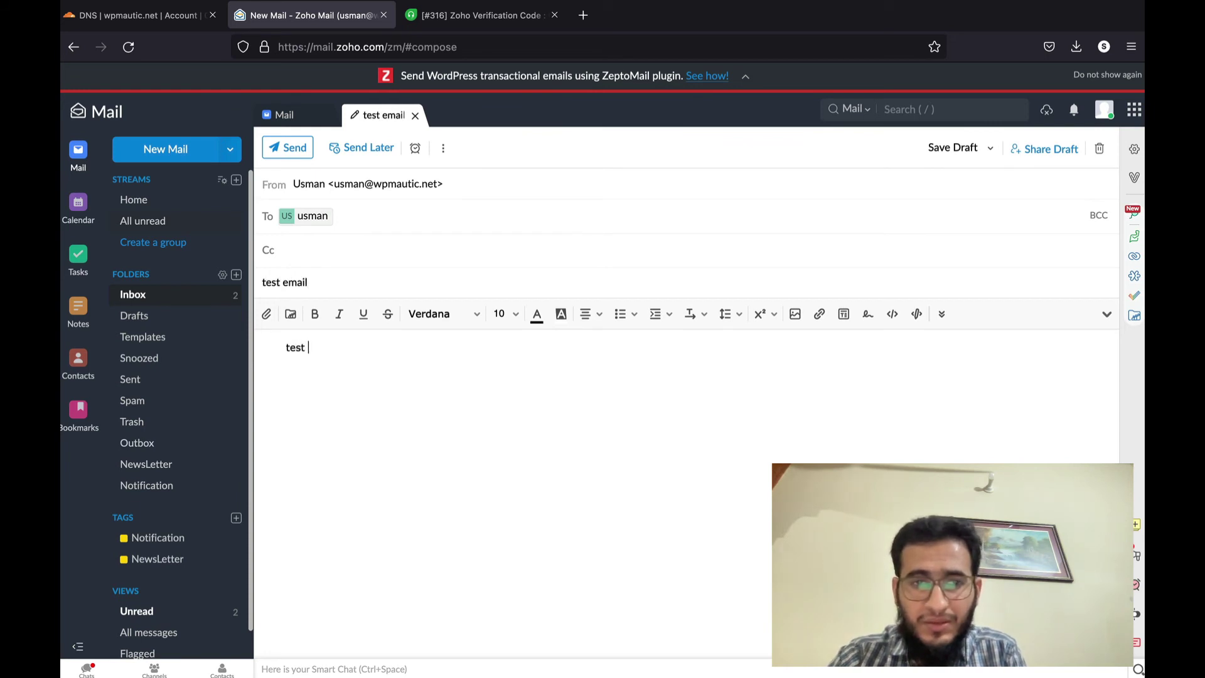
pyautogui.write('email')
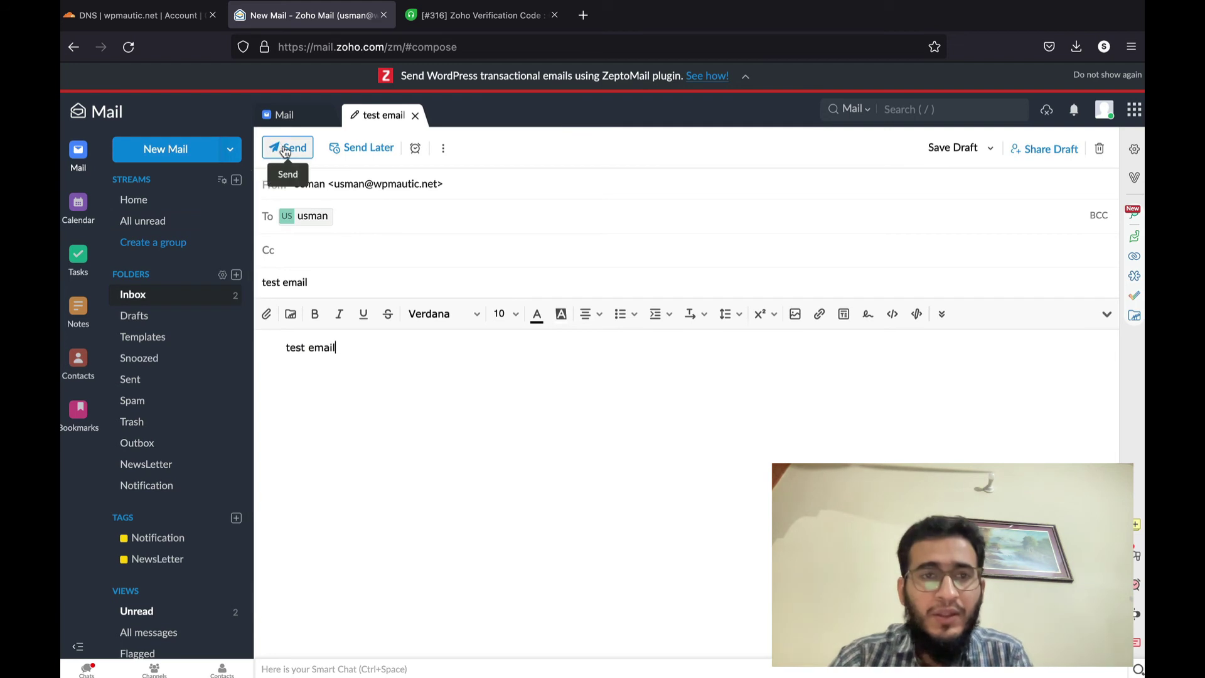
pyautogui.click(286, 149)
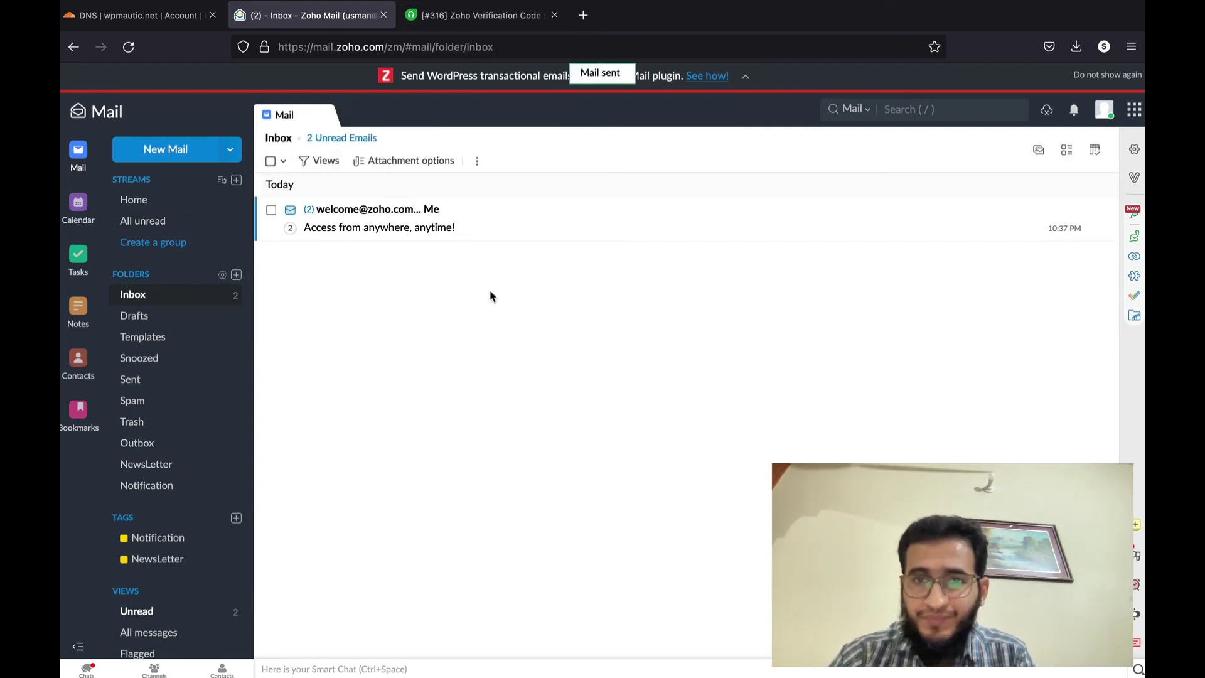
pyautogui.click(1136, 122)
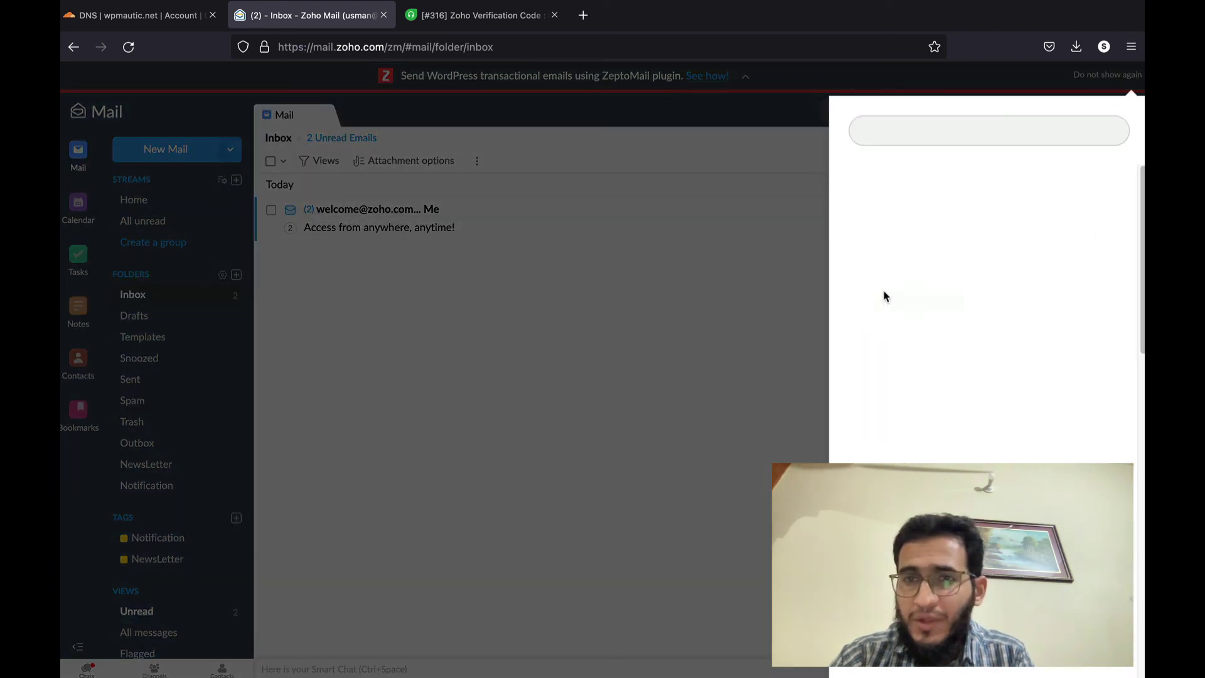
pyautogui.click(732, 288)
pyautogui.click(1135, 150)
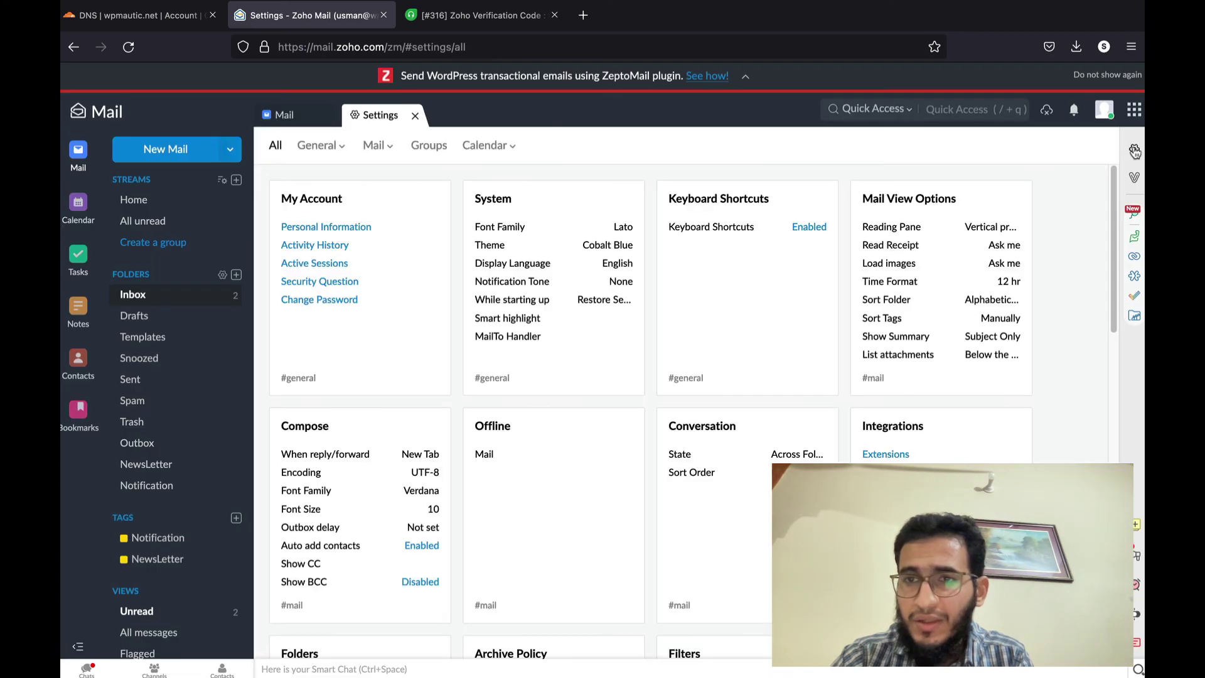
pyautogui.scroll(-4, 512, 386)
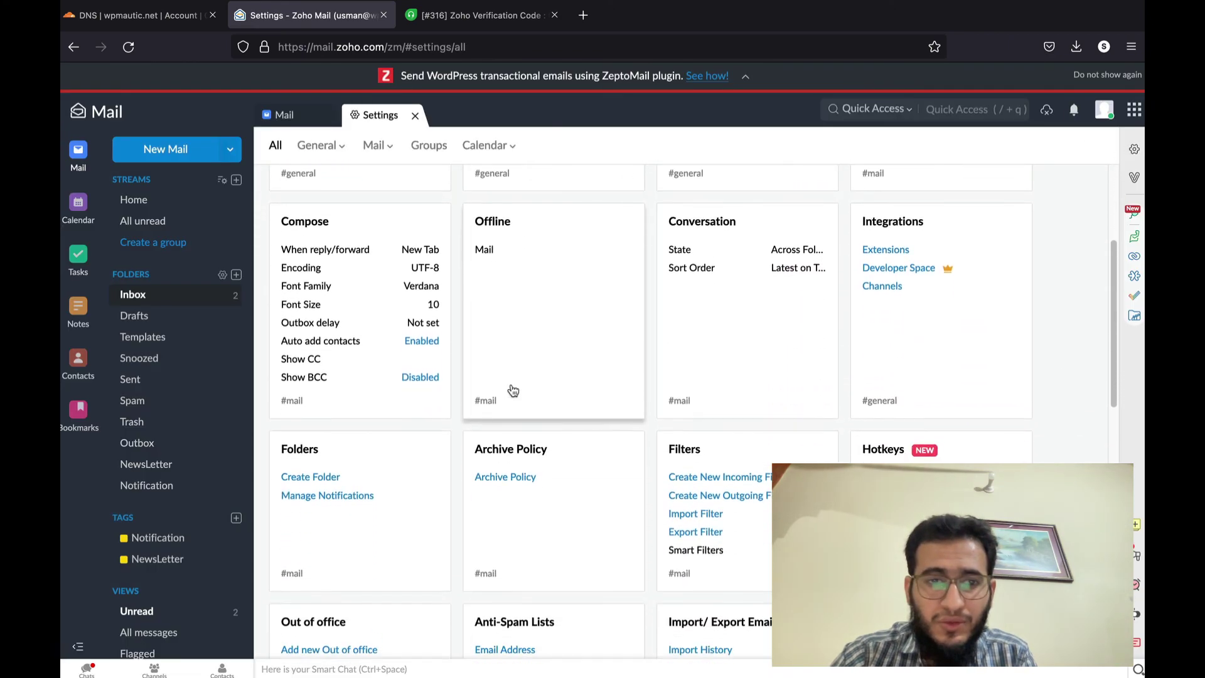
pyautogui.scroll(-12, 513, 390)
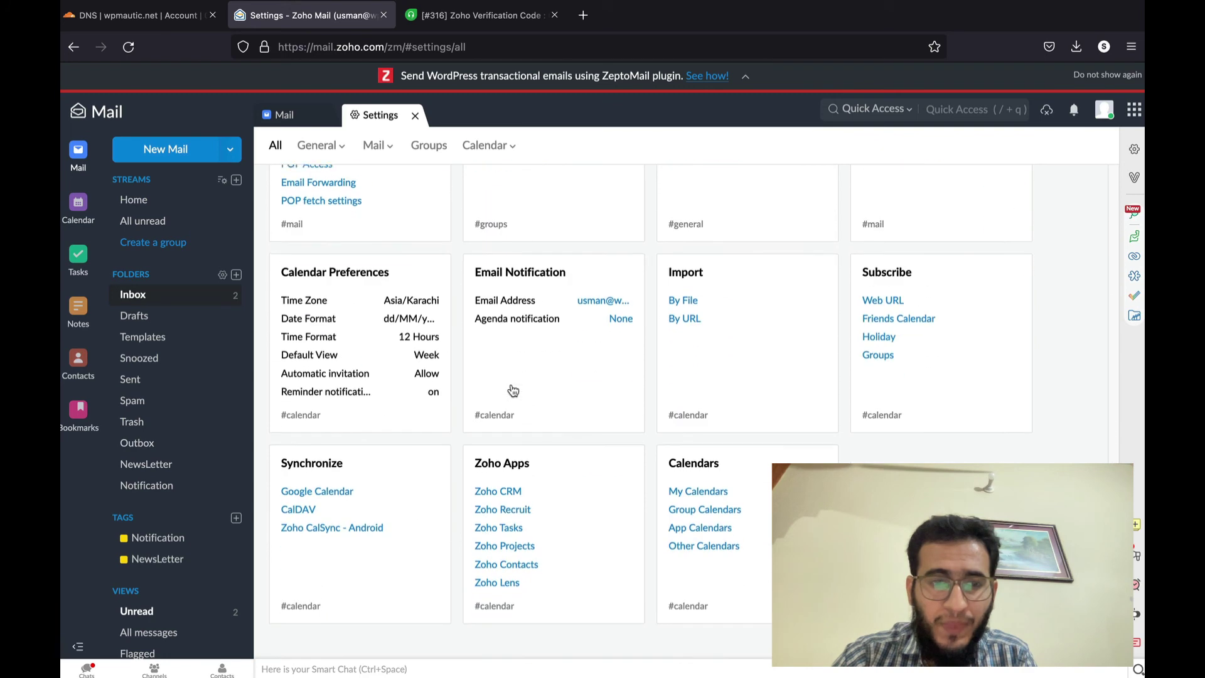
pyautogui.scroll(15, 512, 390)
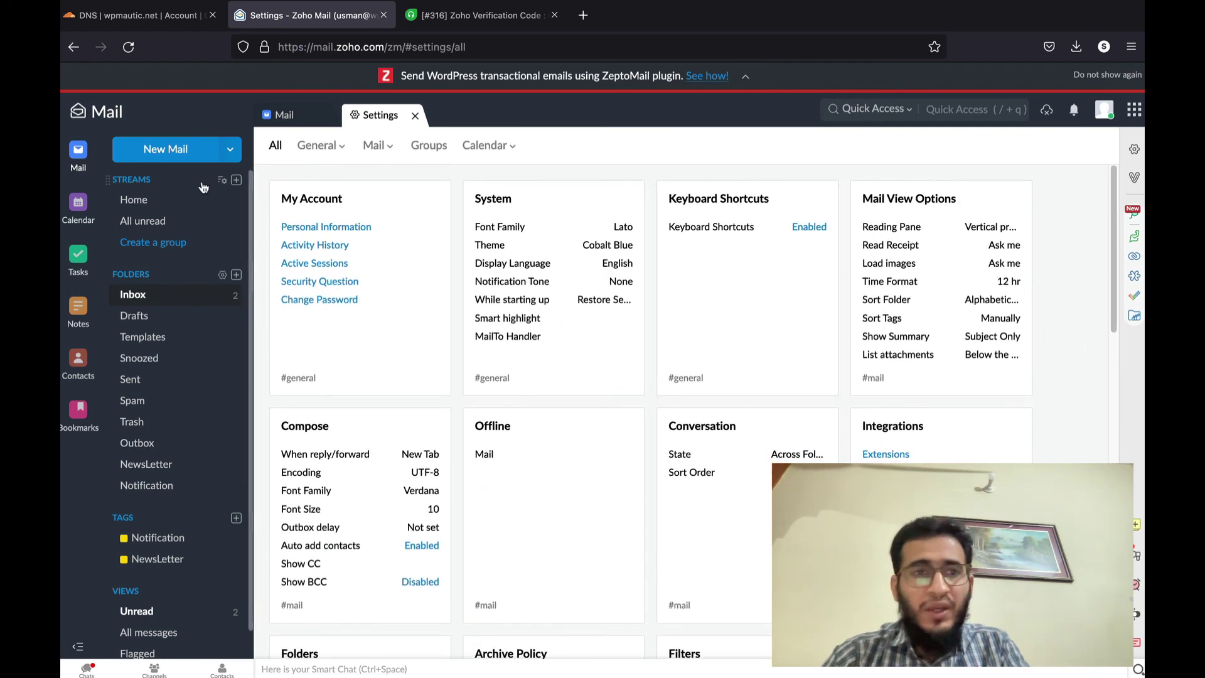
pyautogui.click(154, 206)
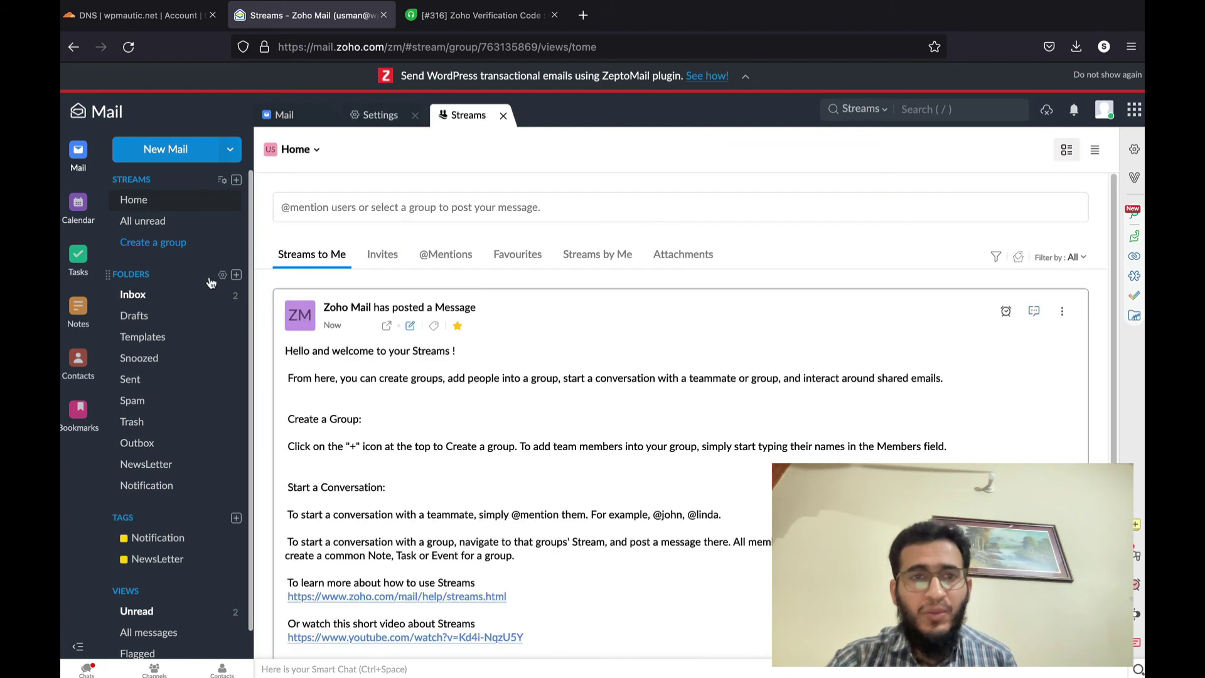
pyautogui.click(295, 123)
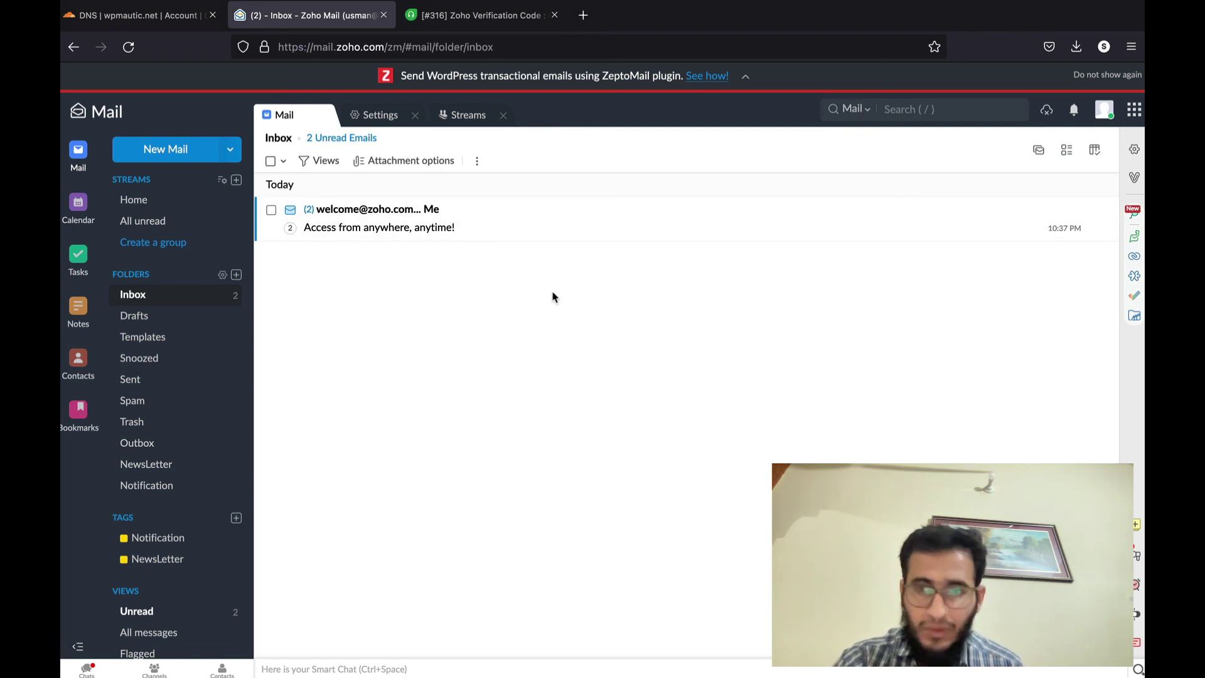
# - Browse the account panel and Home stream, then return to the Inbox
pyautogui.click(1102, 112)
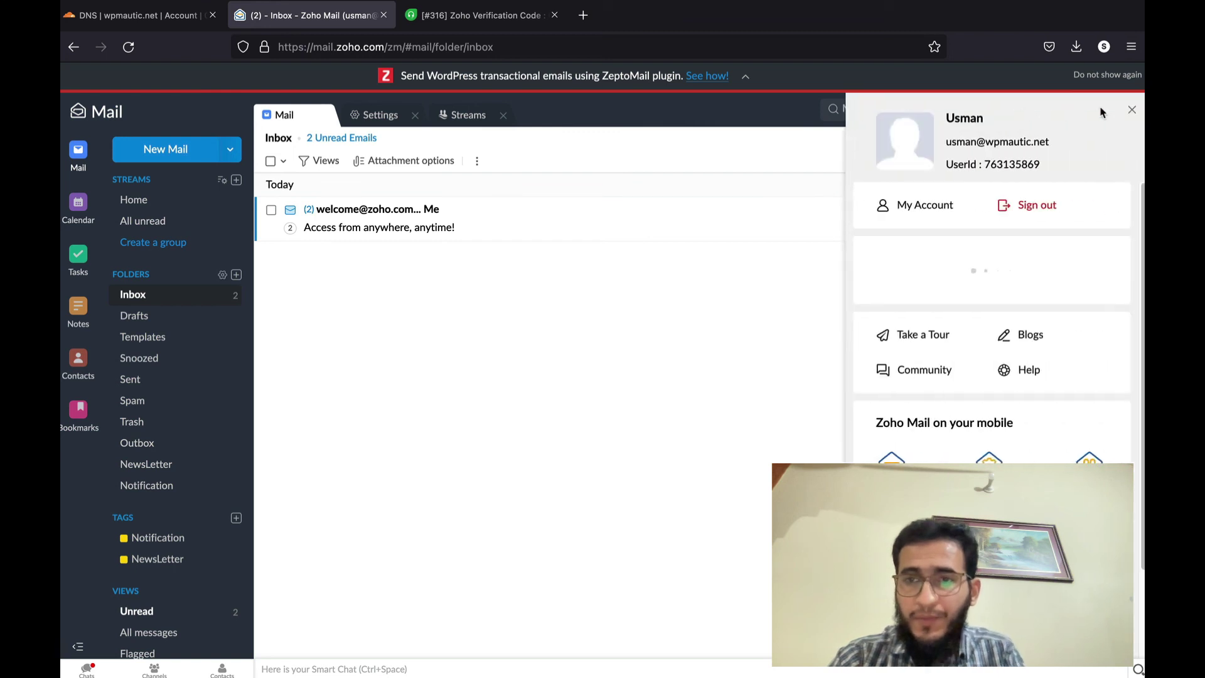
pyautogui.click(624, 374)
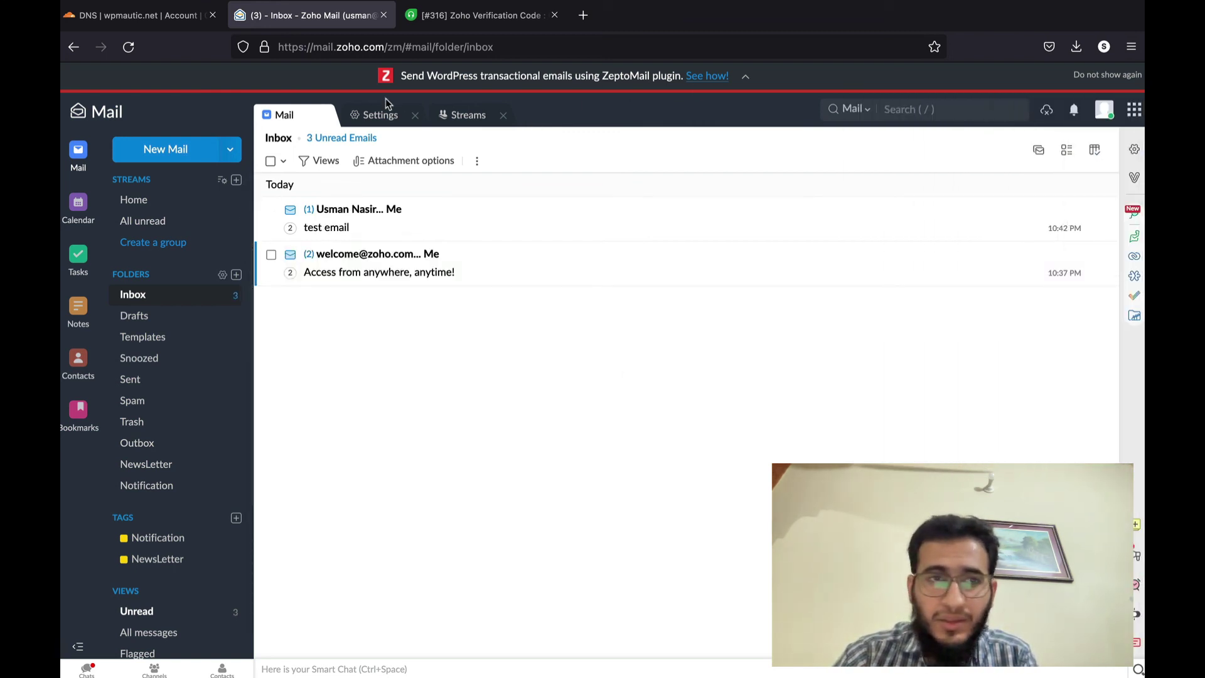
pyautogui.click(148, 205)
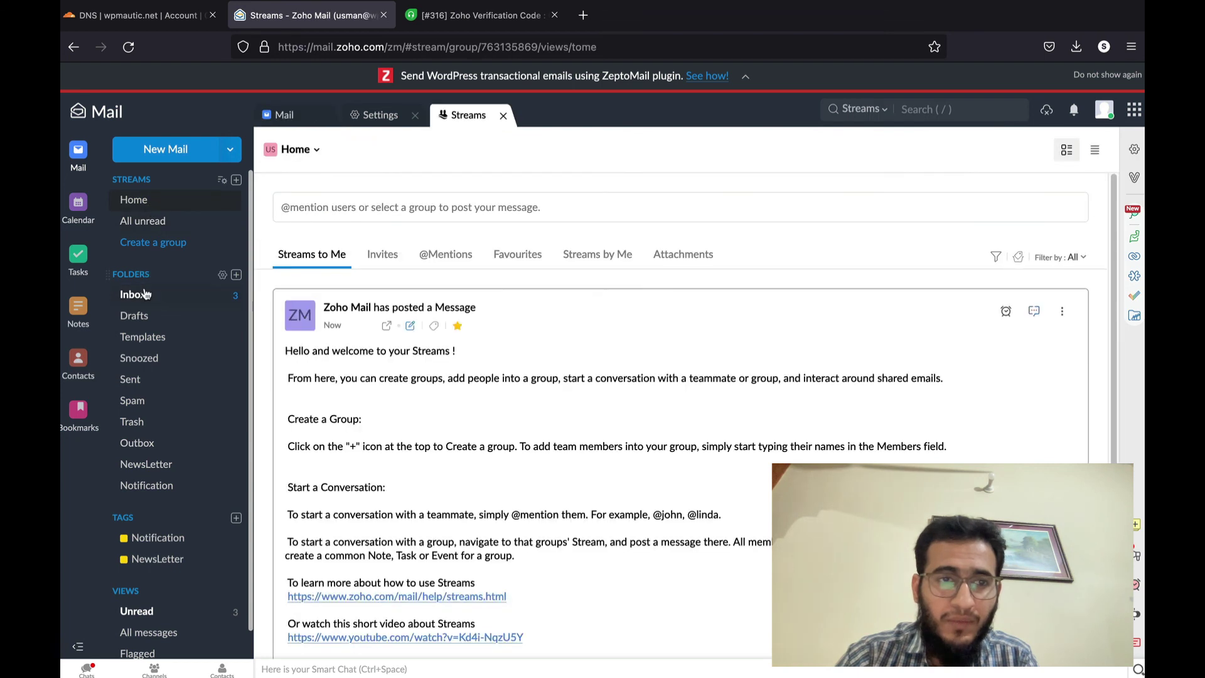
pyautogui.click(144, 294)
# - Read the 'Email is working' reply, then launch the Admin Console from the account panel
pyautogui.click(376, 218)
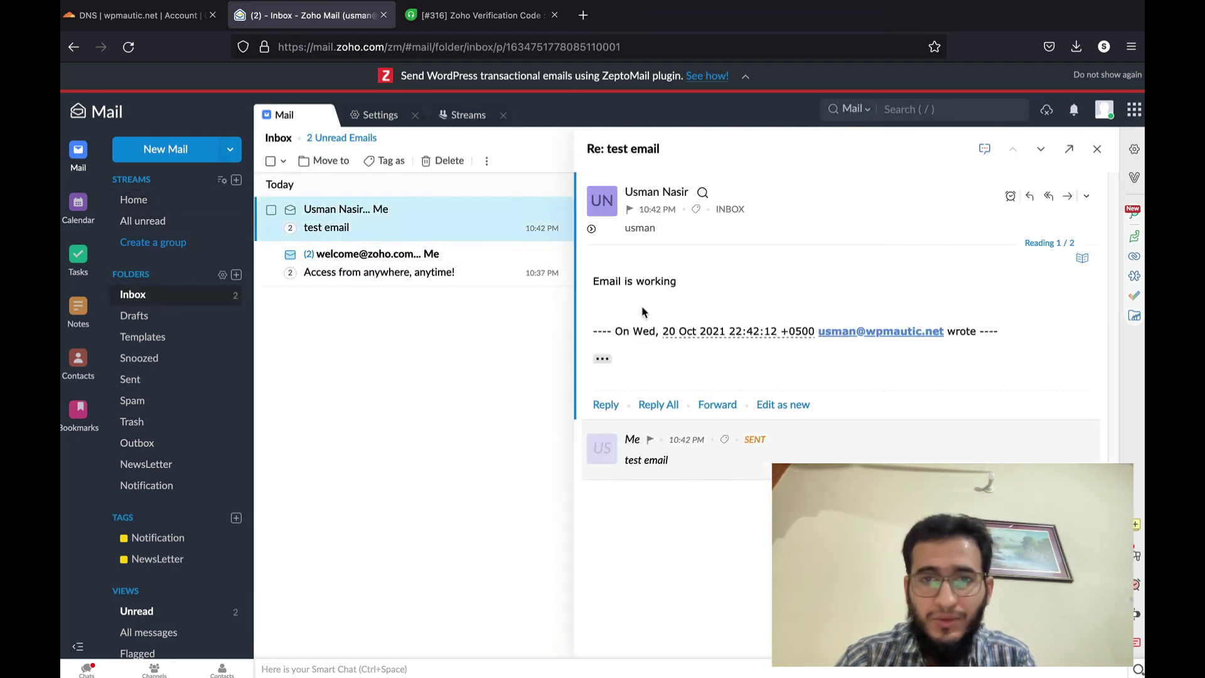
pyautogui.tripleClick(704, 287)
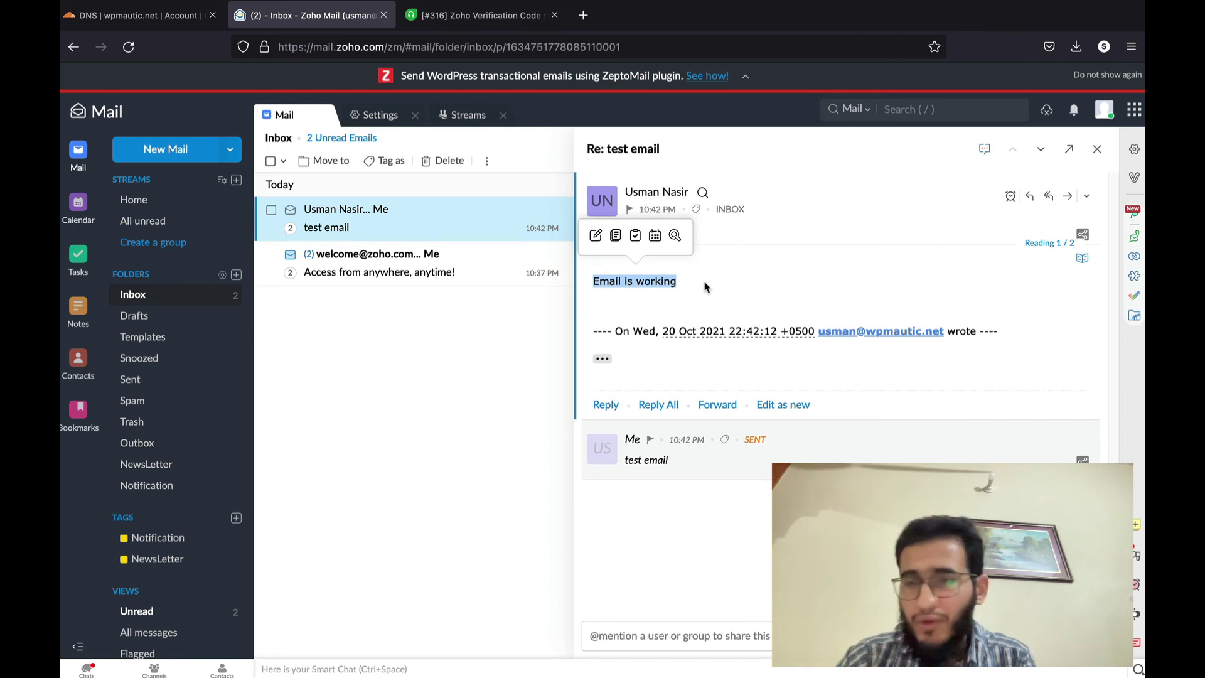
pyautogui.click(1106, 117)
pyautogui.click(909, 242)
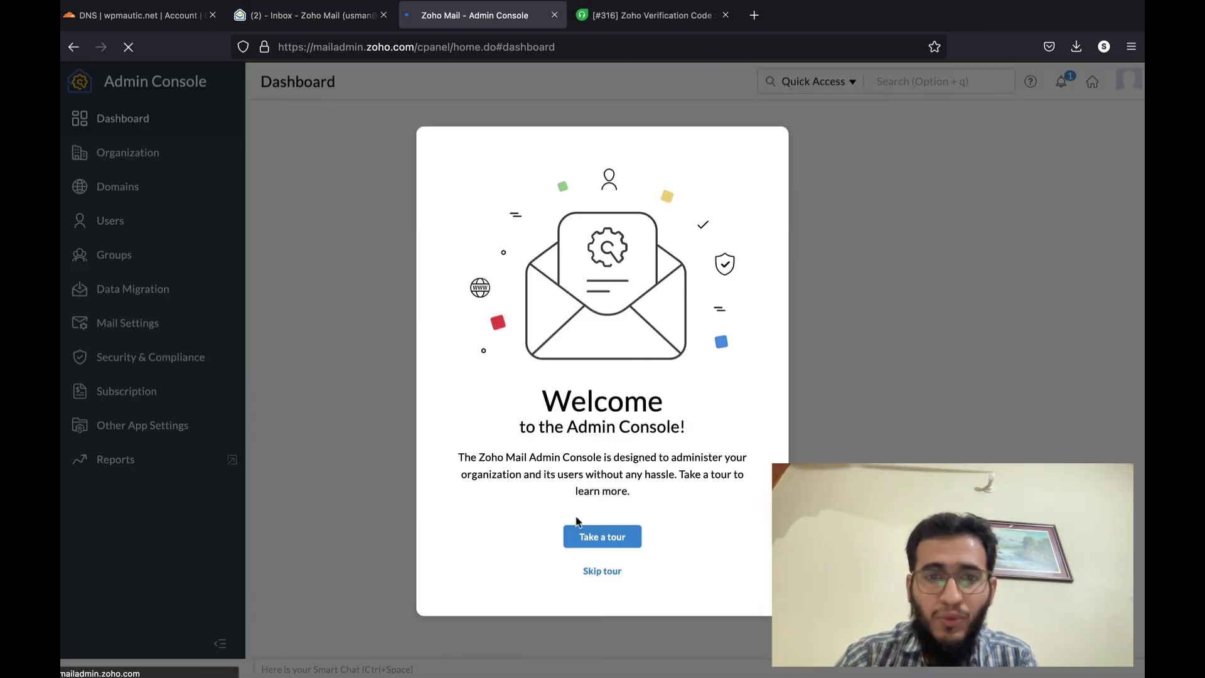
# - Skip the Admin Console tour, glance at Users > Add, then open the Domains list
pyautogui.click(599, 570)
pyautogui.hotkey('alt', 'q')
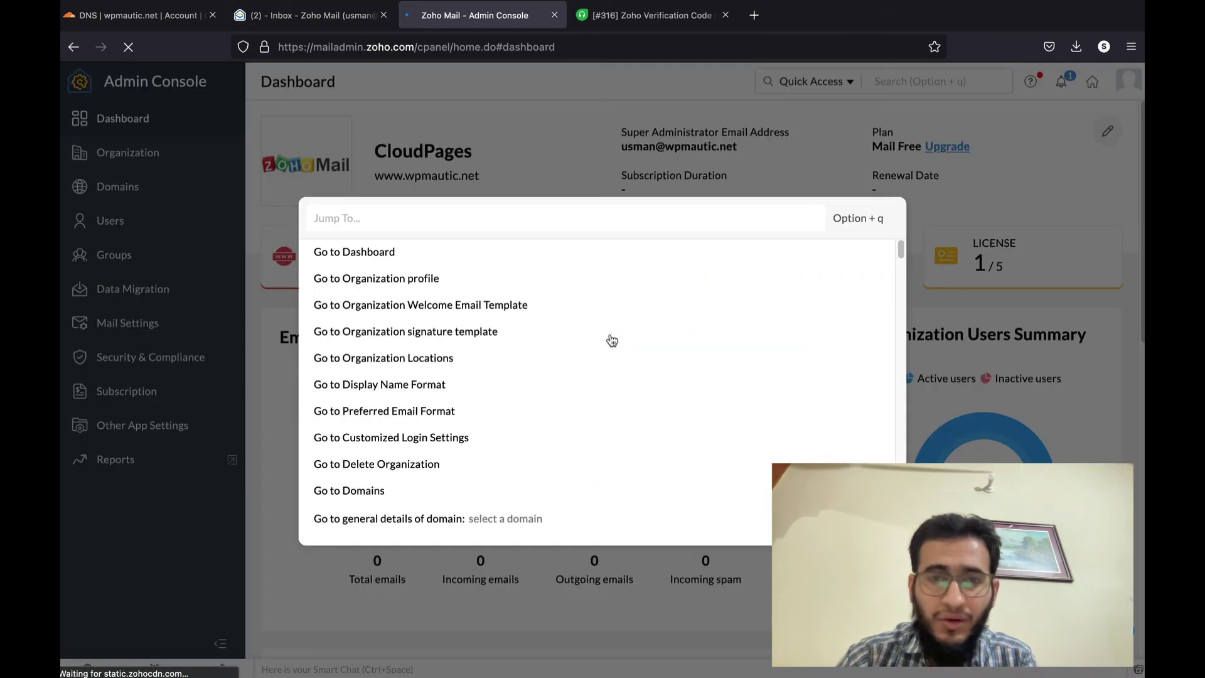
pyautogui.press('Escape')
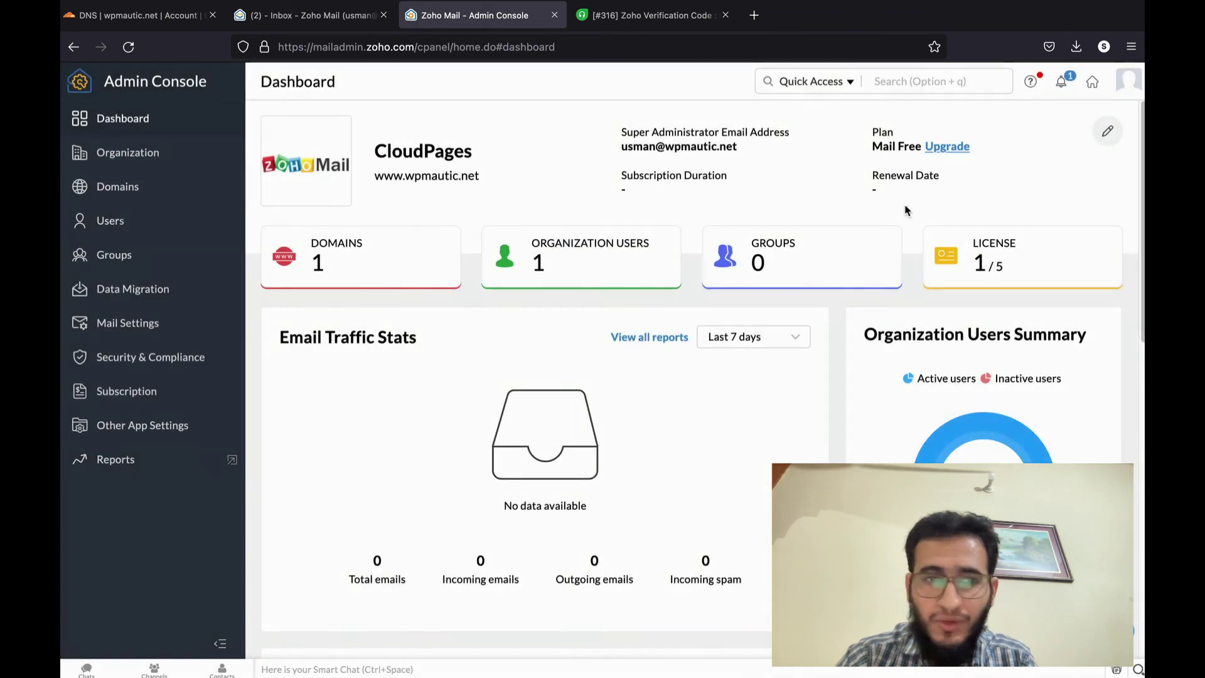
pyautogui.click(123, 227)
pyautogui.click(295, 186)
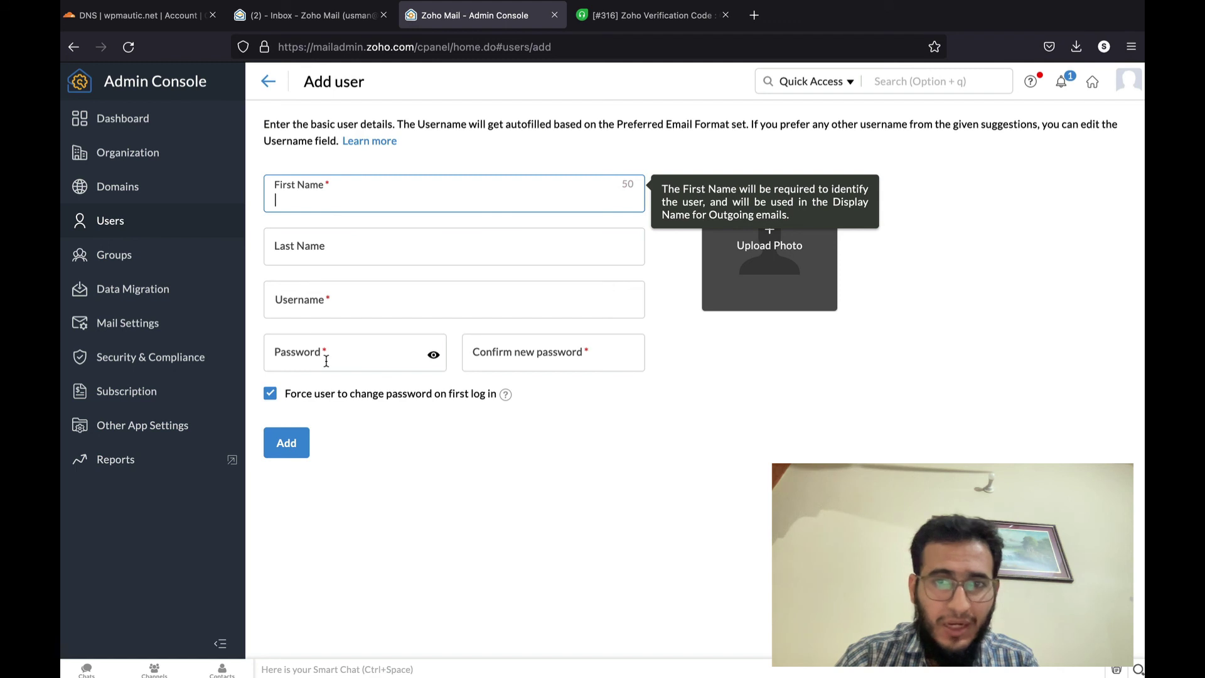
pyautogui.click(608, 473)
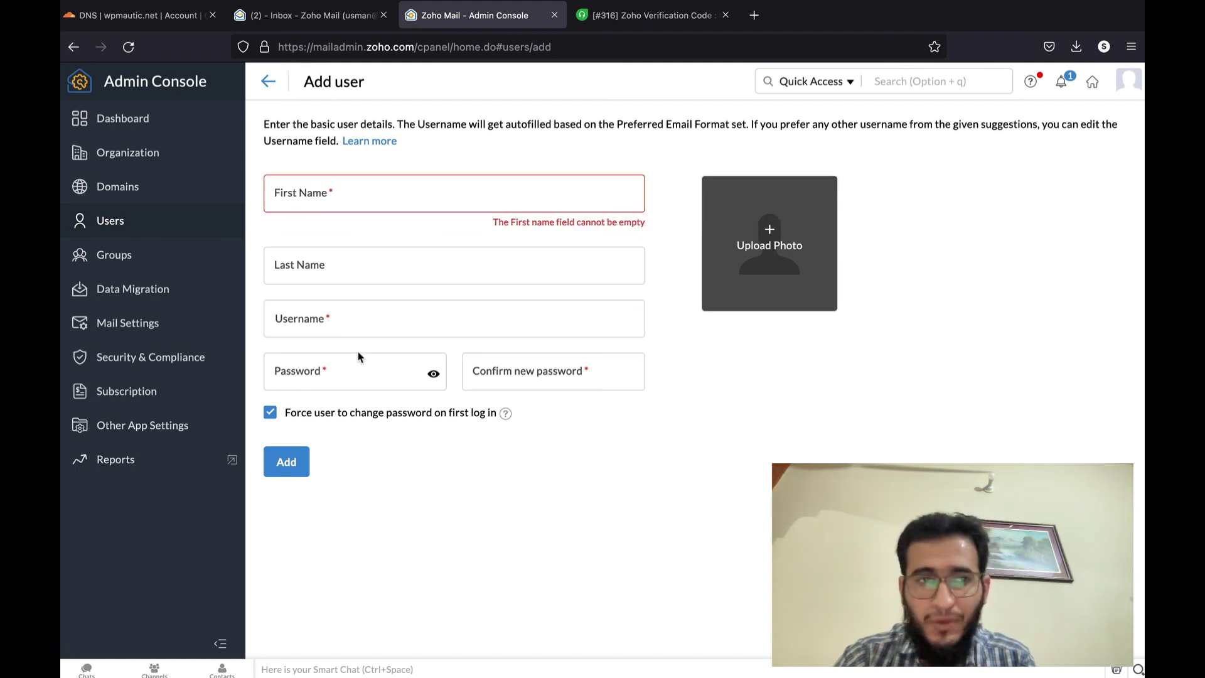
pyautogui.click(153, 192)
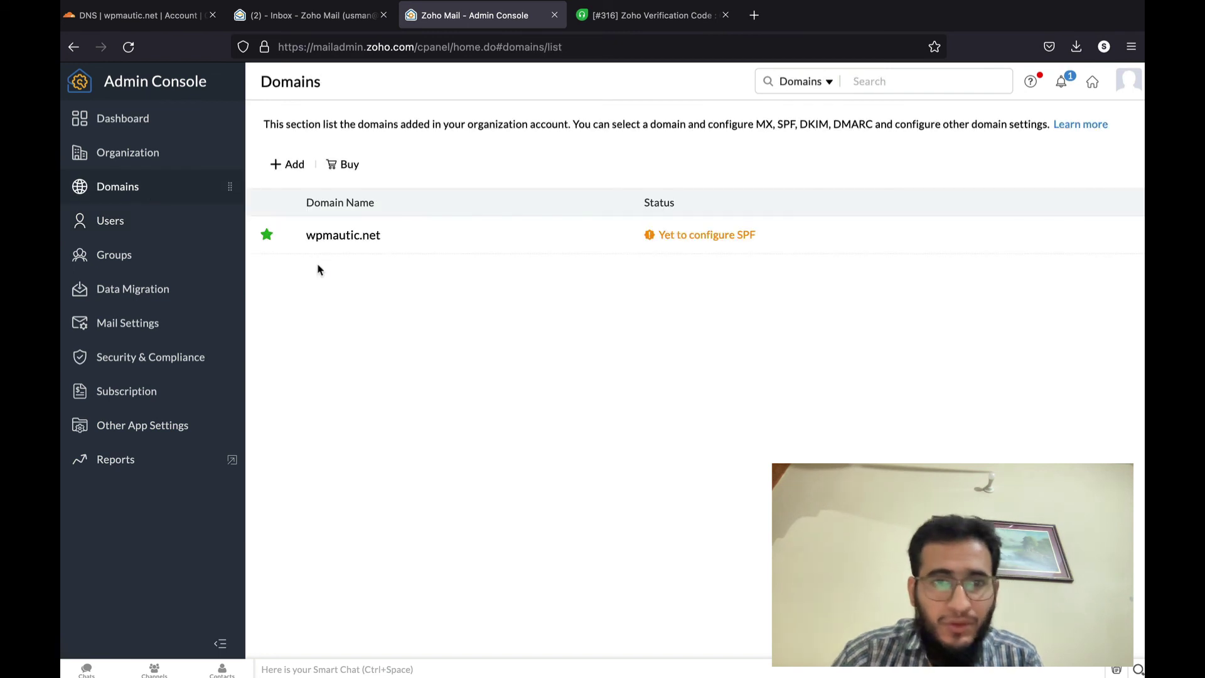
# - Open wpmautic.net's Email Configuration, select SPF, and verify the SPF record
pyautogui.click(659, 230)
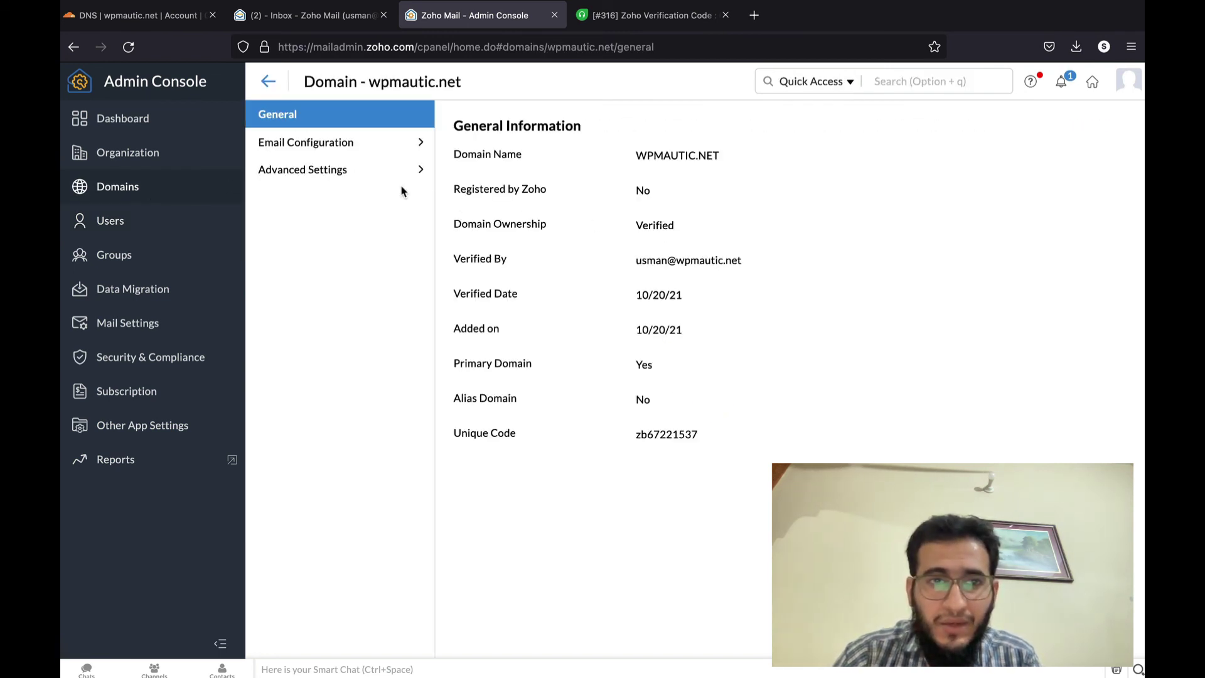
pyautogui.click(363, 173)
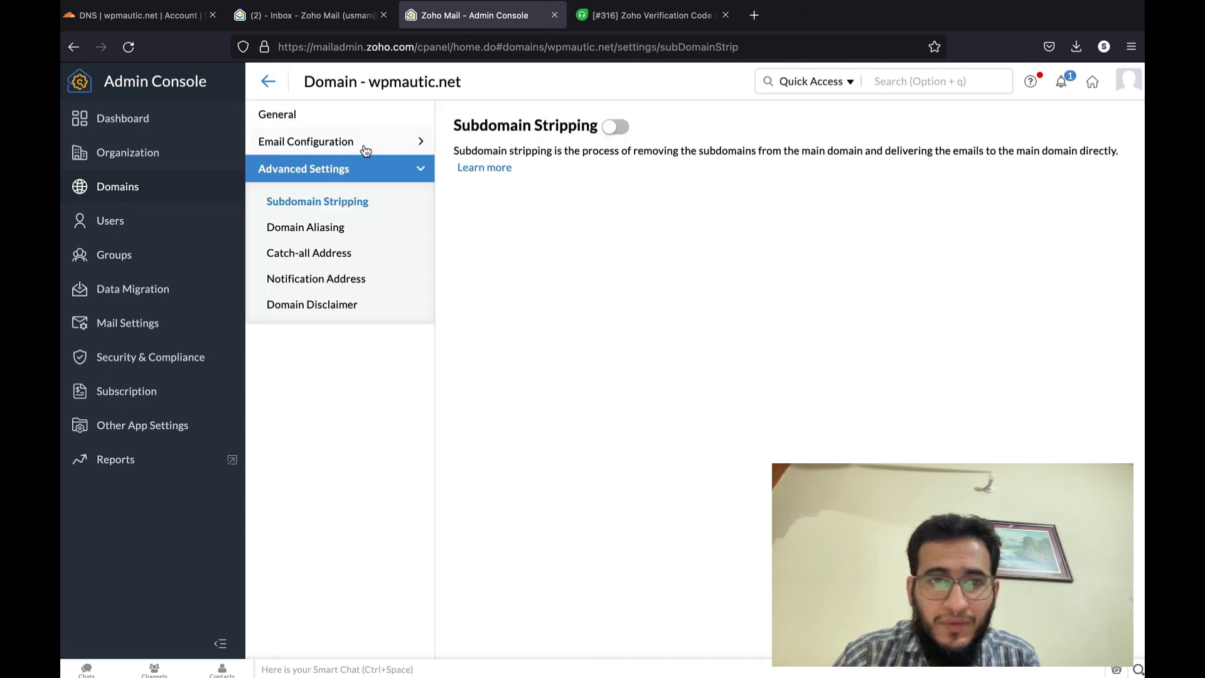
pyautogui.click(364, 147)
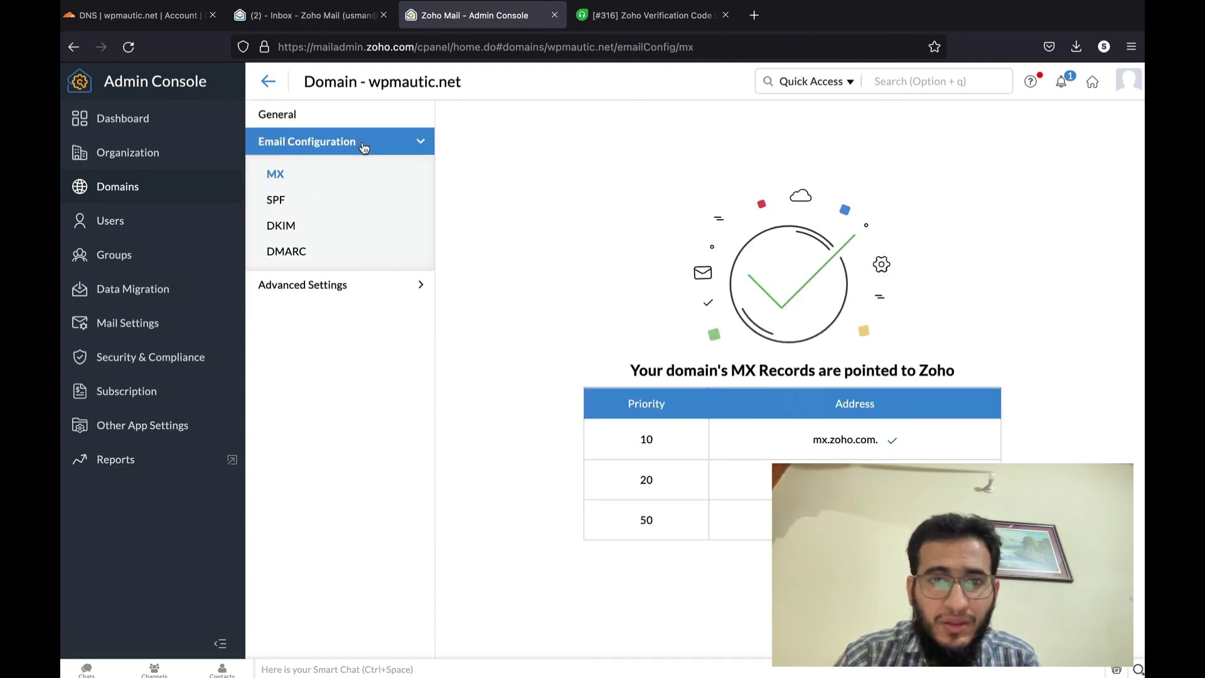
pyautogui.click(301, 199)
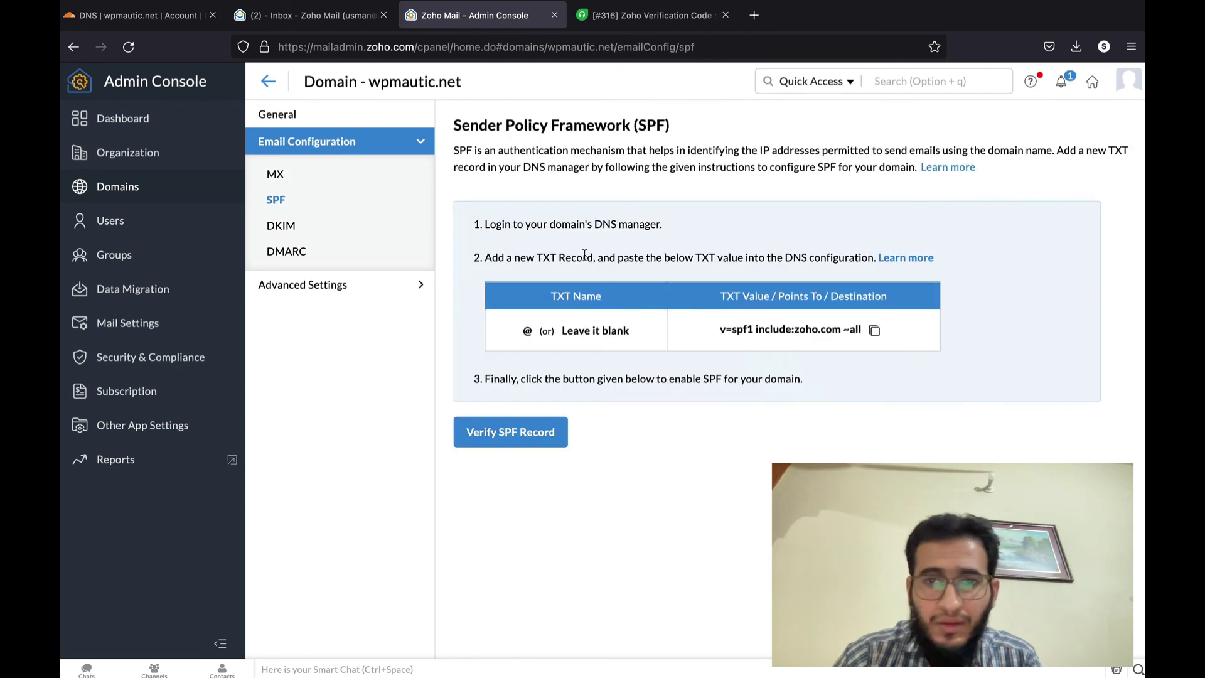
pyautogui.click(512, 430)
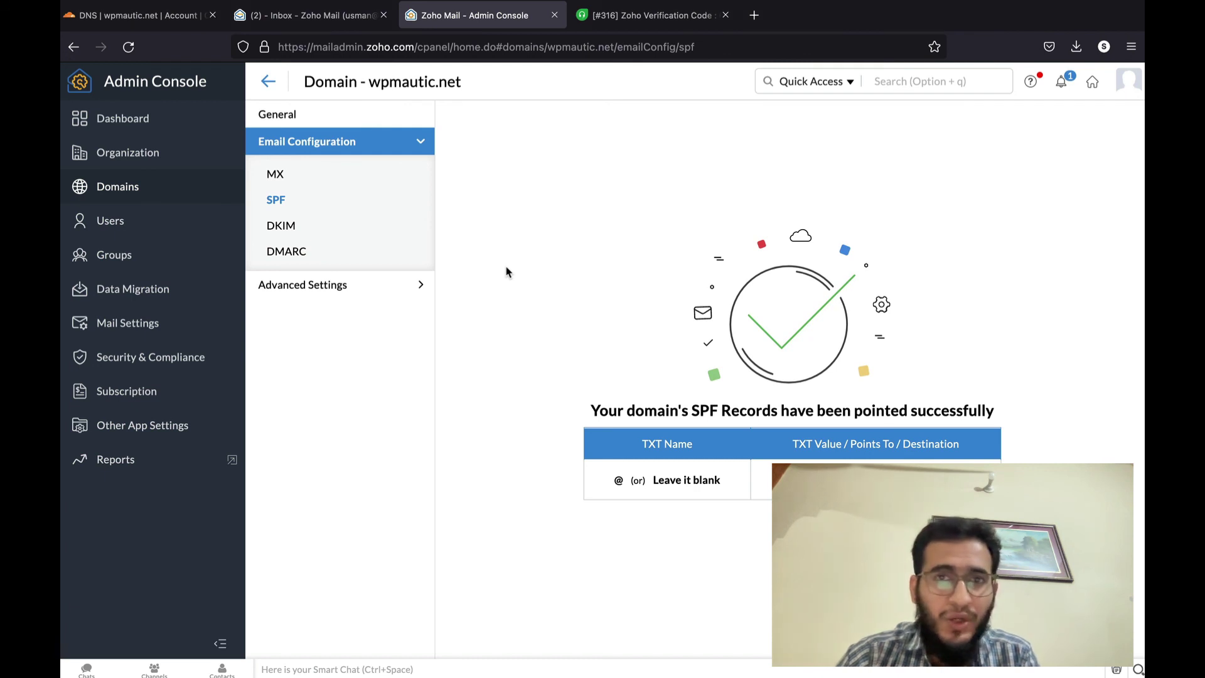
pyautogui.moveTo(753, 2)
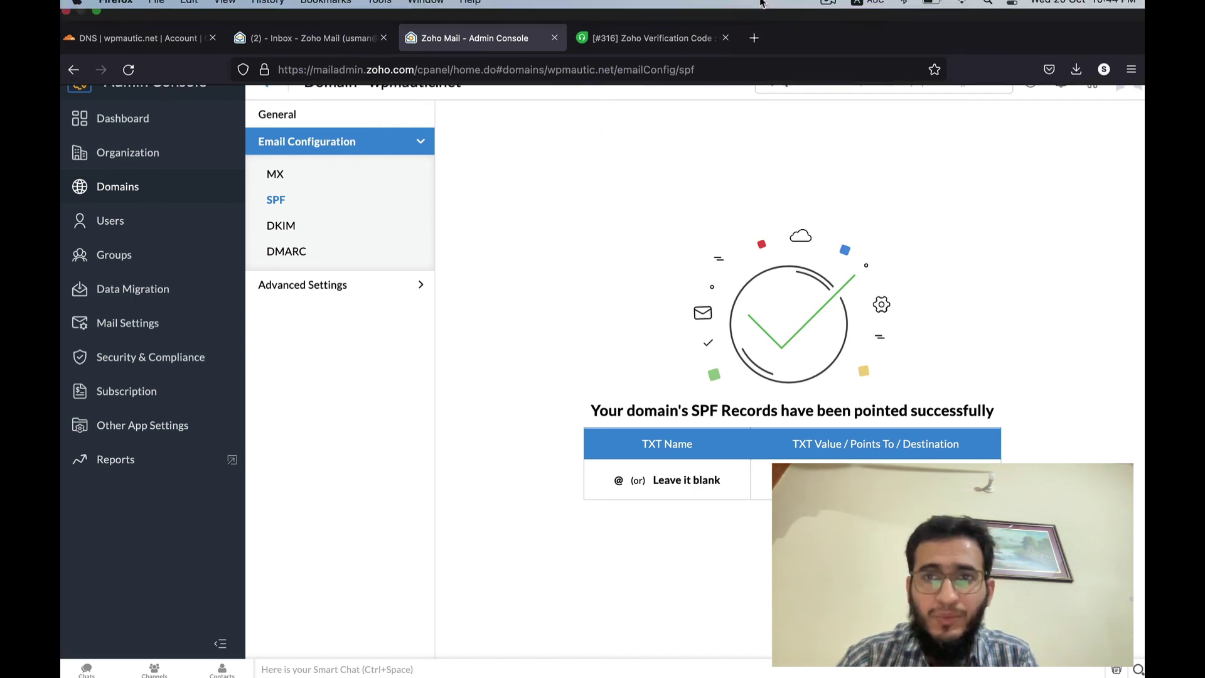
pyautogui.click(828, 7)
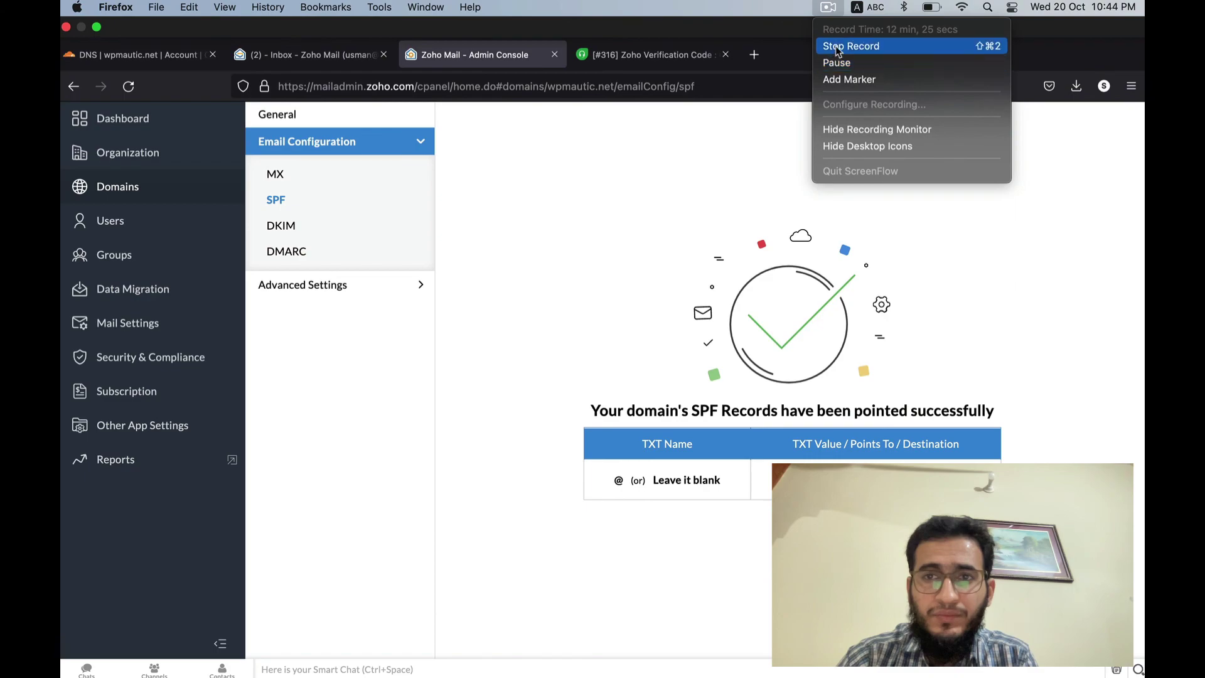